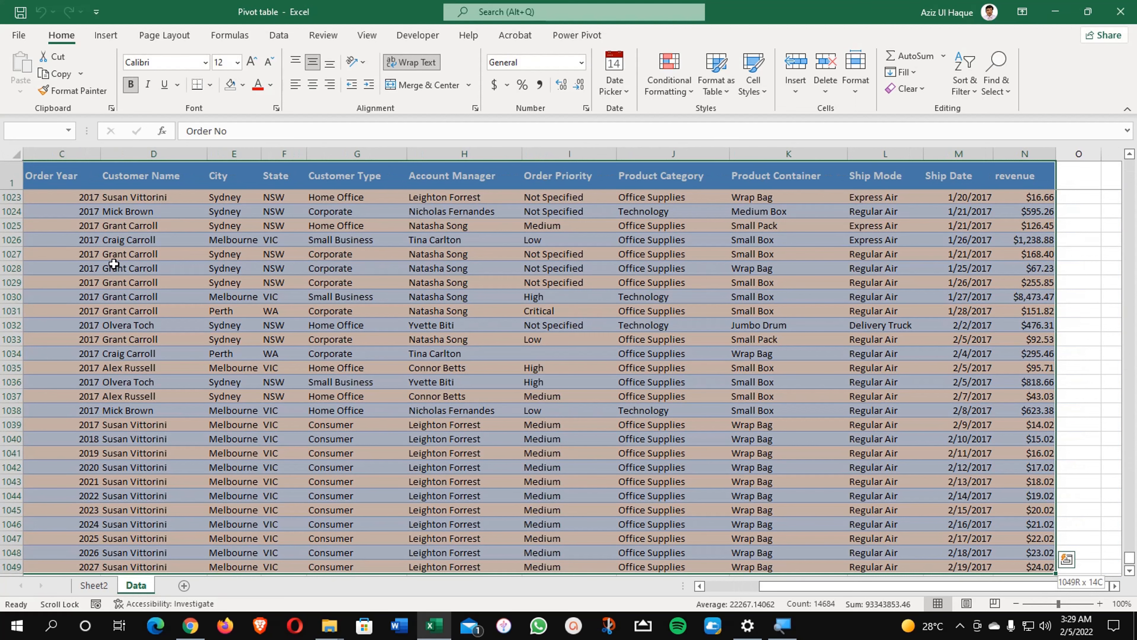
Step: Create a PivotTable on a new worksheet from the selected Data range A1:N1049
scroll(172, 339, down, 2)
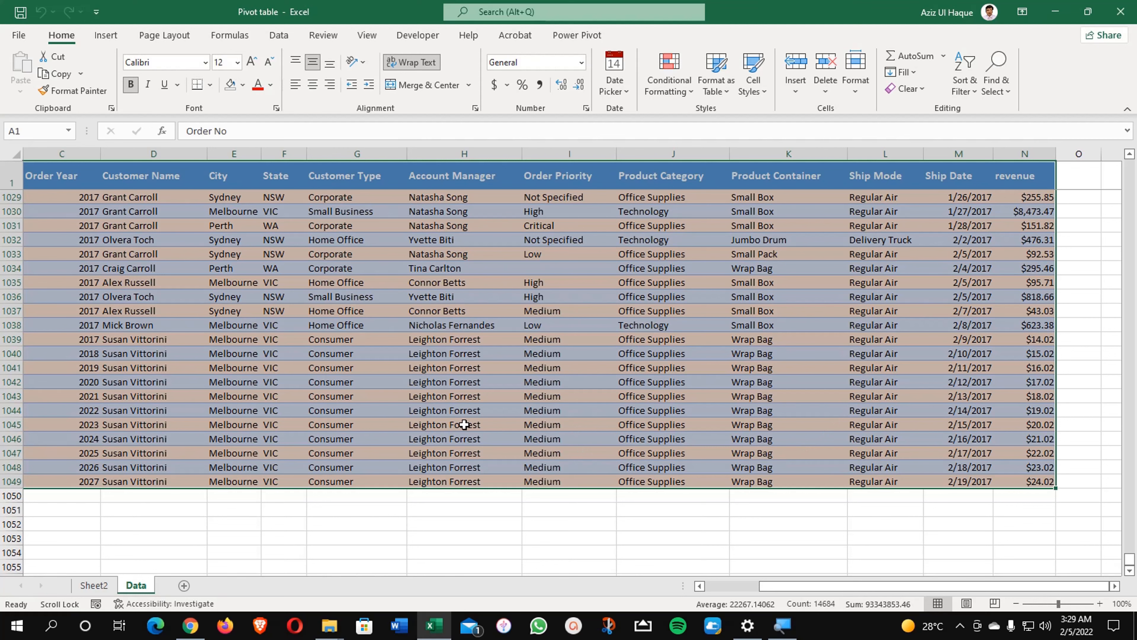
click(105, 35)
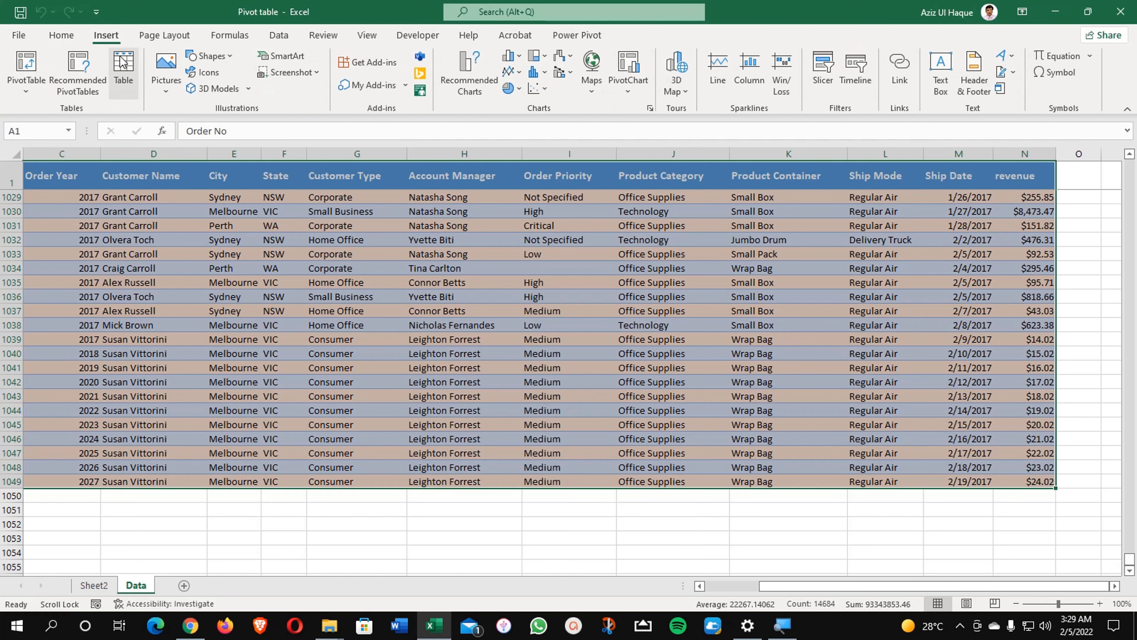
click(23, 69)
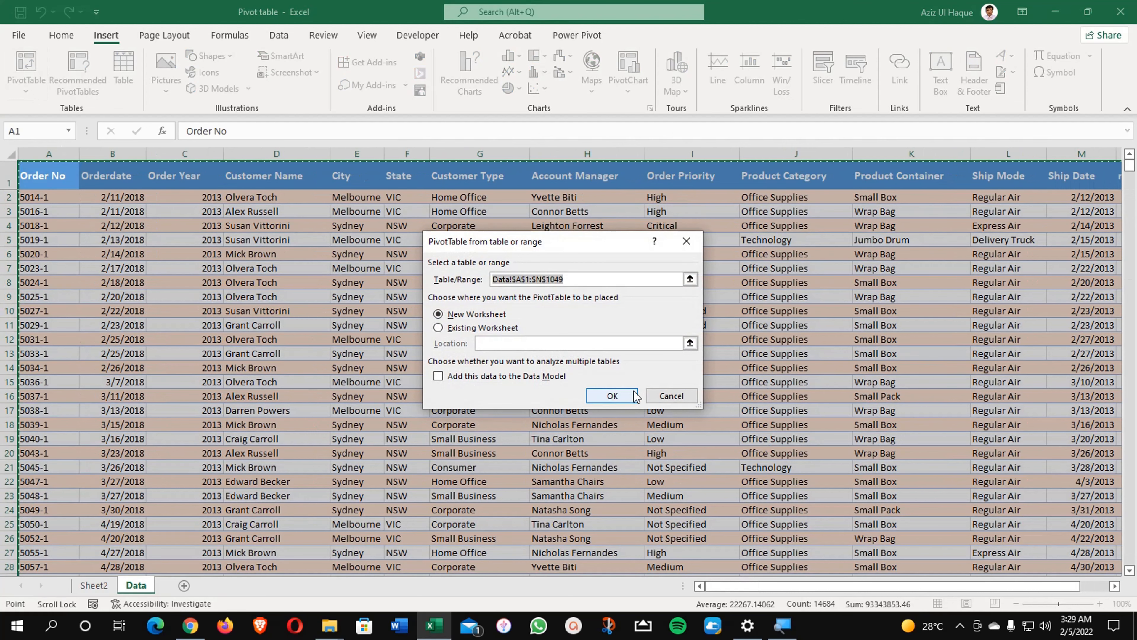
click(634, 396)
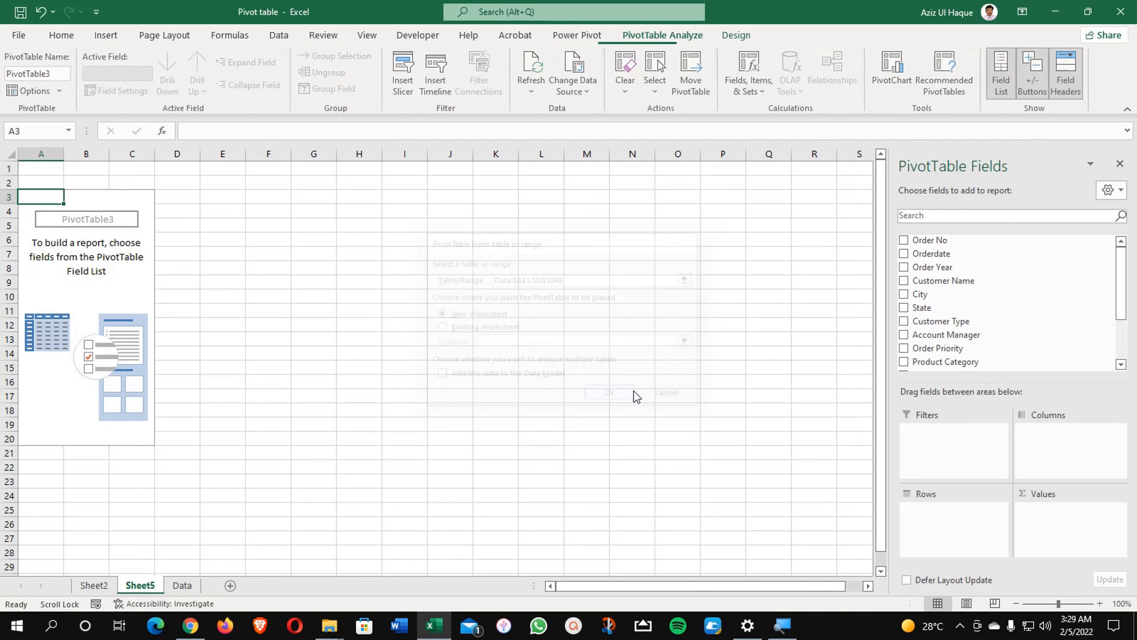
Step: Add Orderdate to the PivotTable rows and revenue to the values, and check the revenue grand total
click(904, 254)
scroll(1109, 286, down, 3)
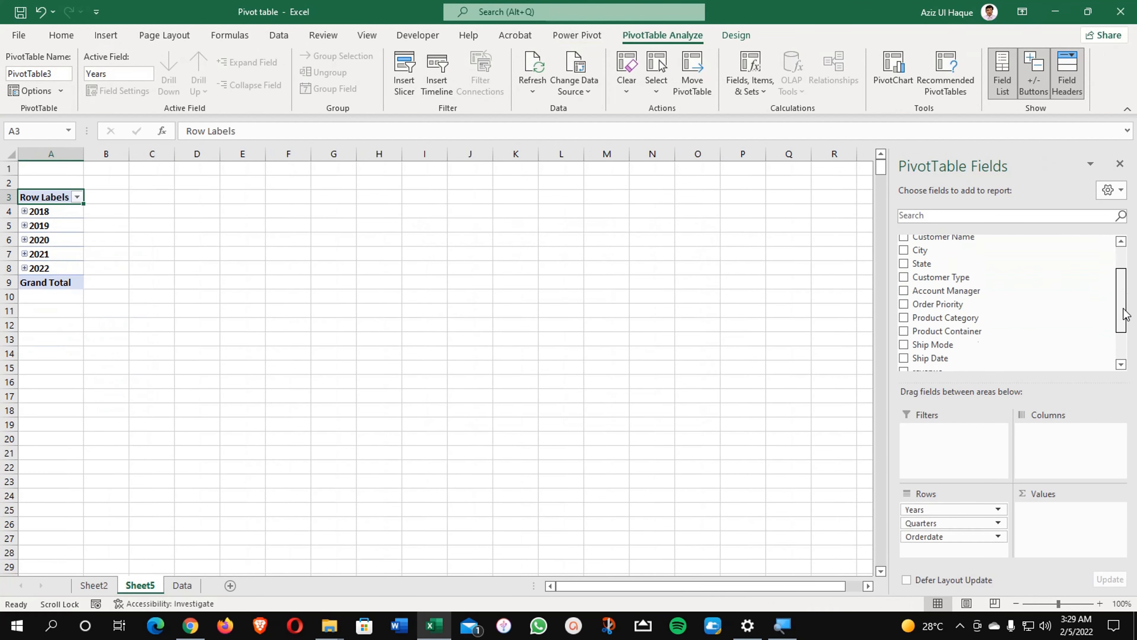
drag(927, 319, 1062, 520)
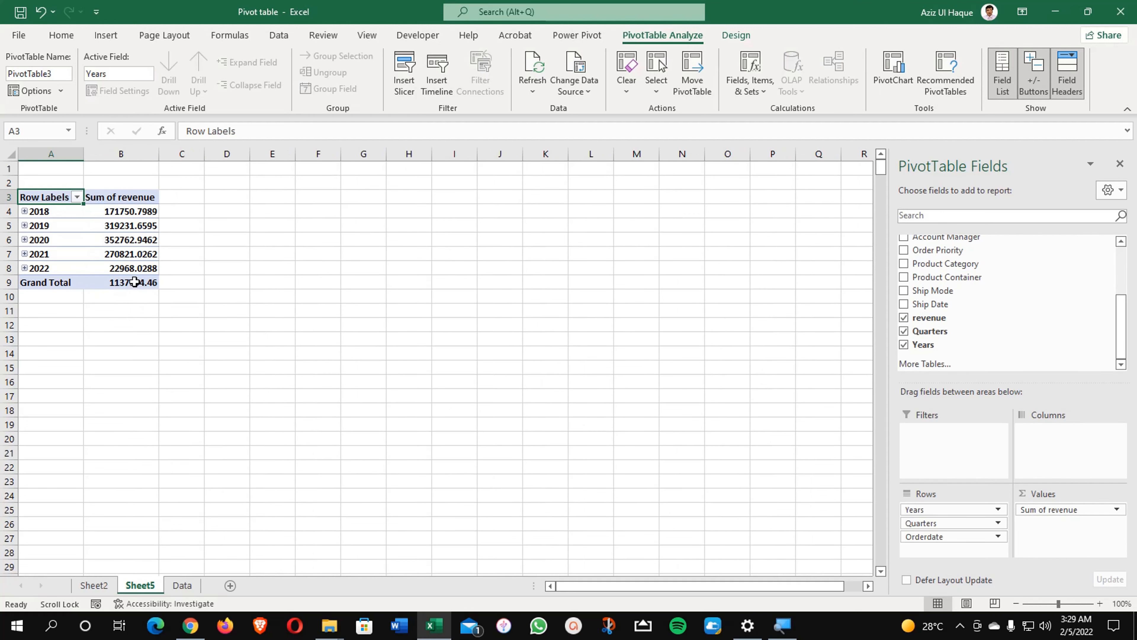
click(128, 284)
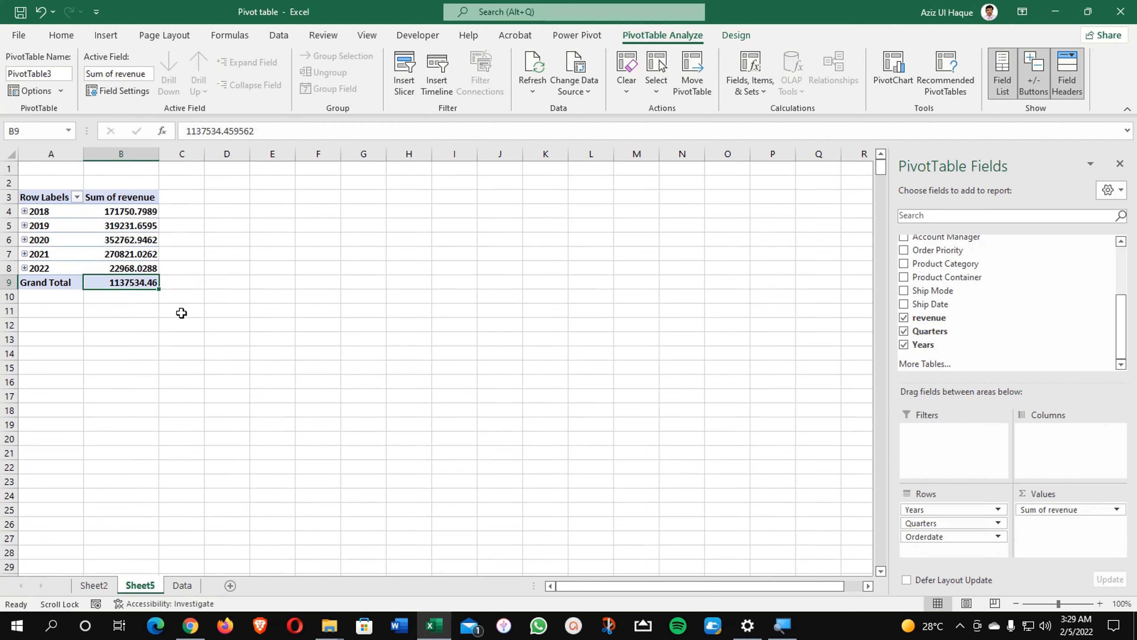
click(62, 35)
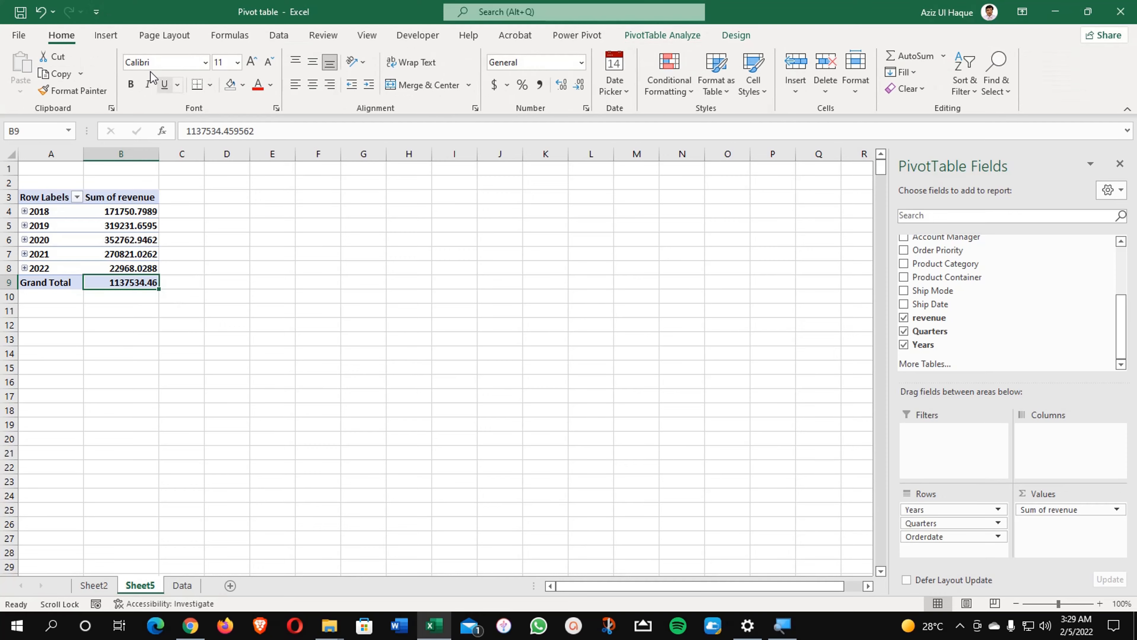
Step: Copy rows 1040 to 1049 of the Data sheet and paste them directly below the data, starting at row 1050
click(182, 585)
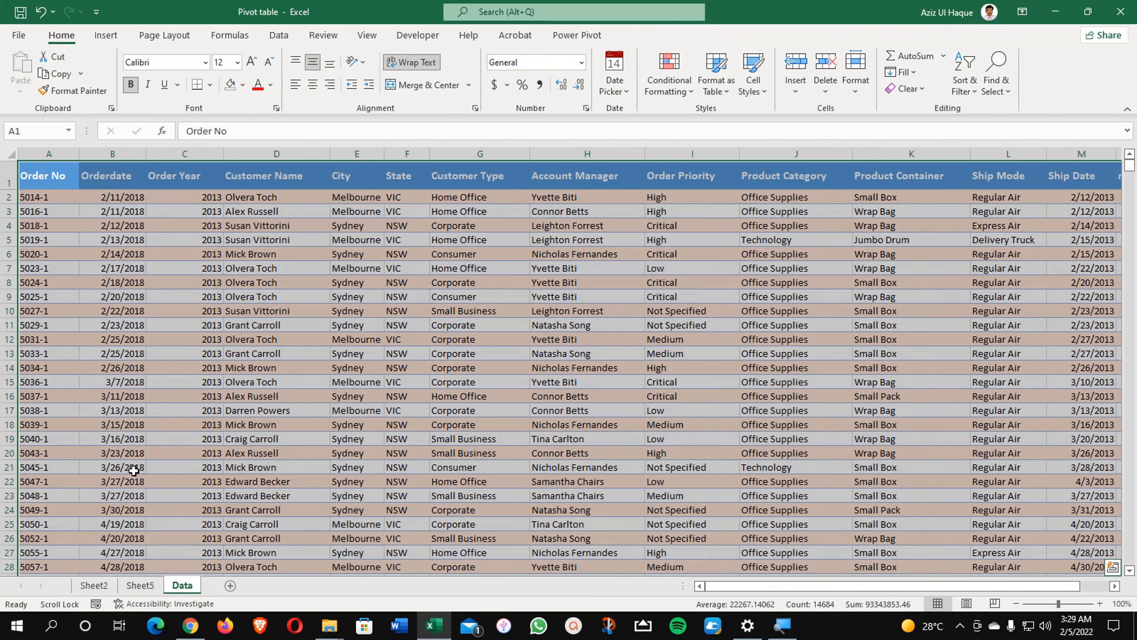
click(24, 461)
scroll(22, 493, down, 13)
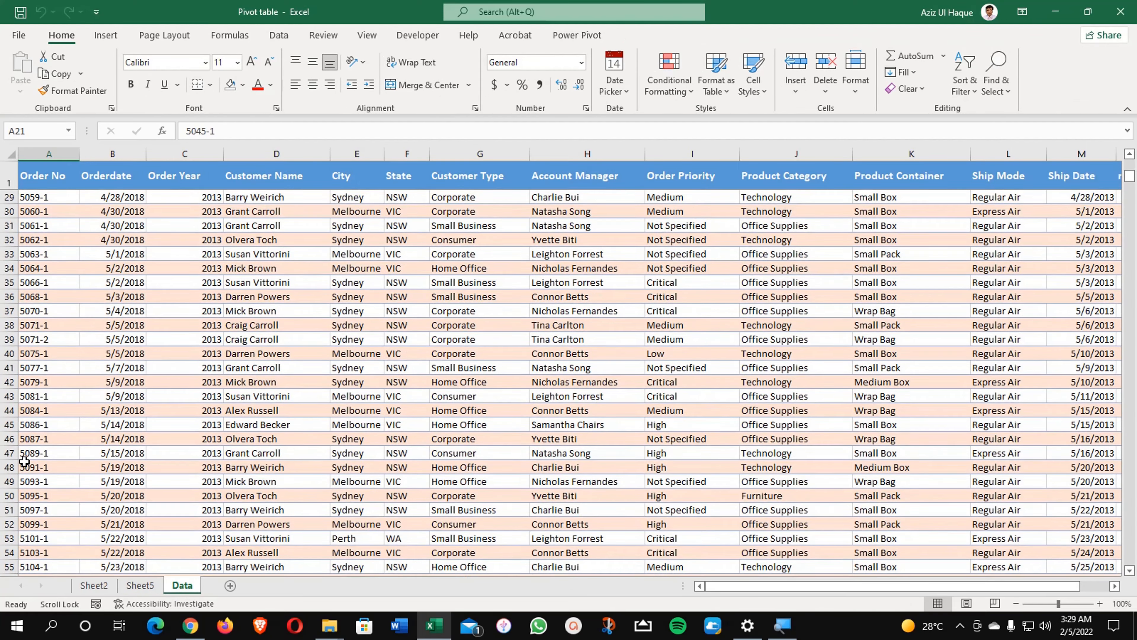
scroll(21, 500, down, 7)
click(26, 510)
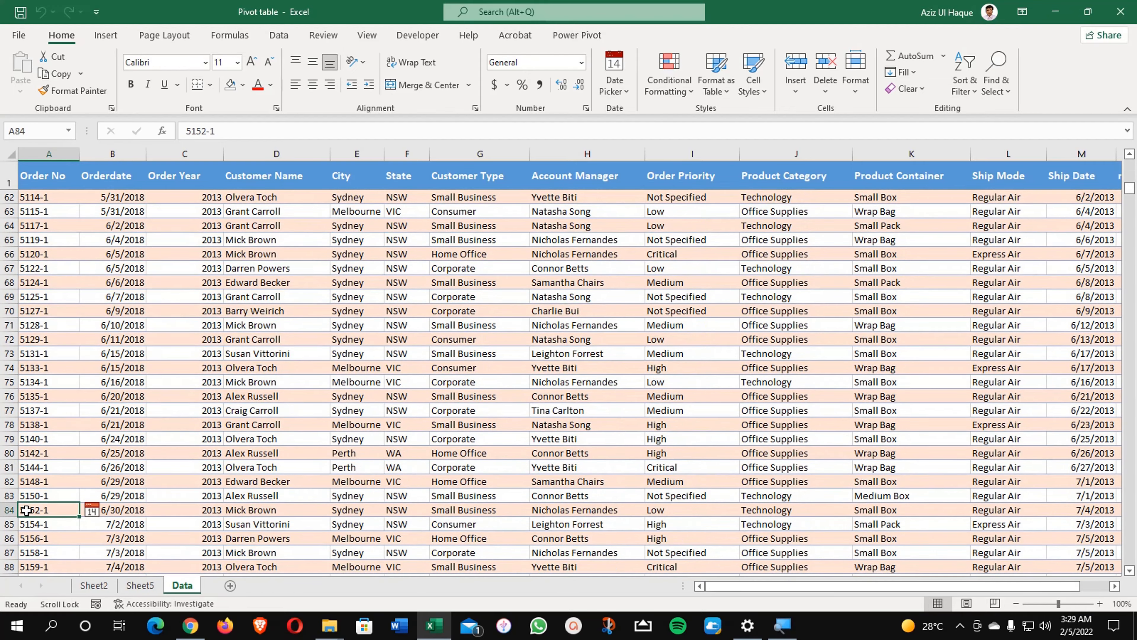
scroll(26, 510, down, 9)
scroll(26, 509, down, 9)
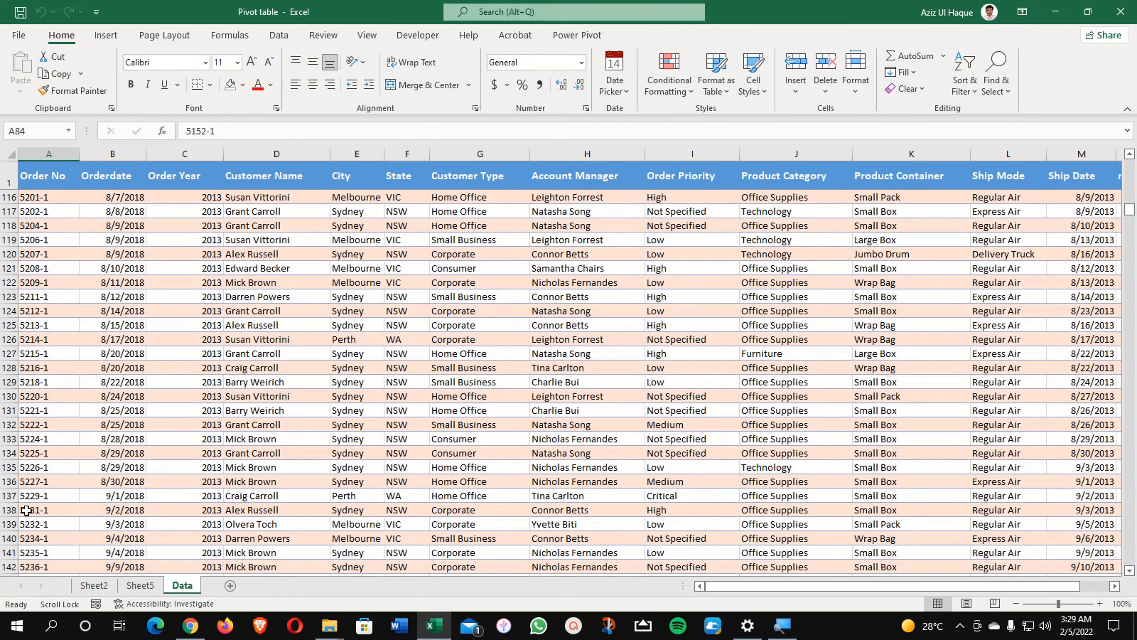
drag(1131, 216, 1132, 557)
scroll(317, 523, down, 3)
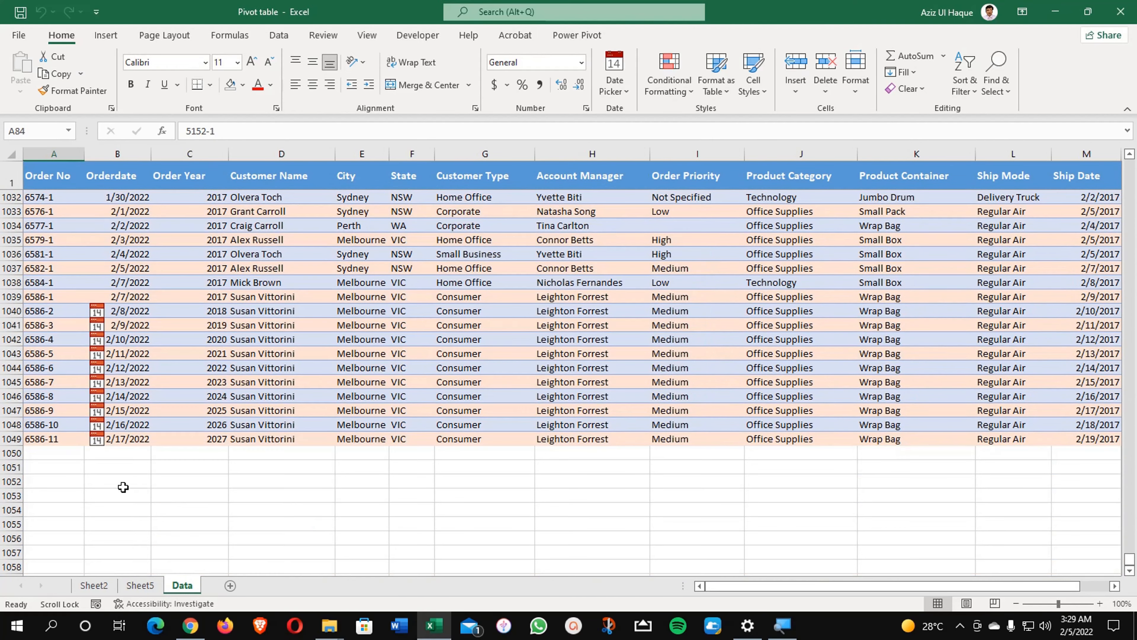
drag(2, 439, 3, 309)
key(ctrl+c)
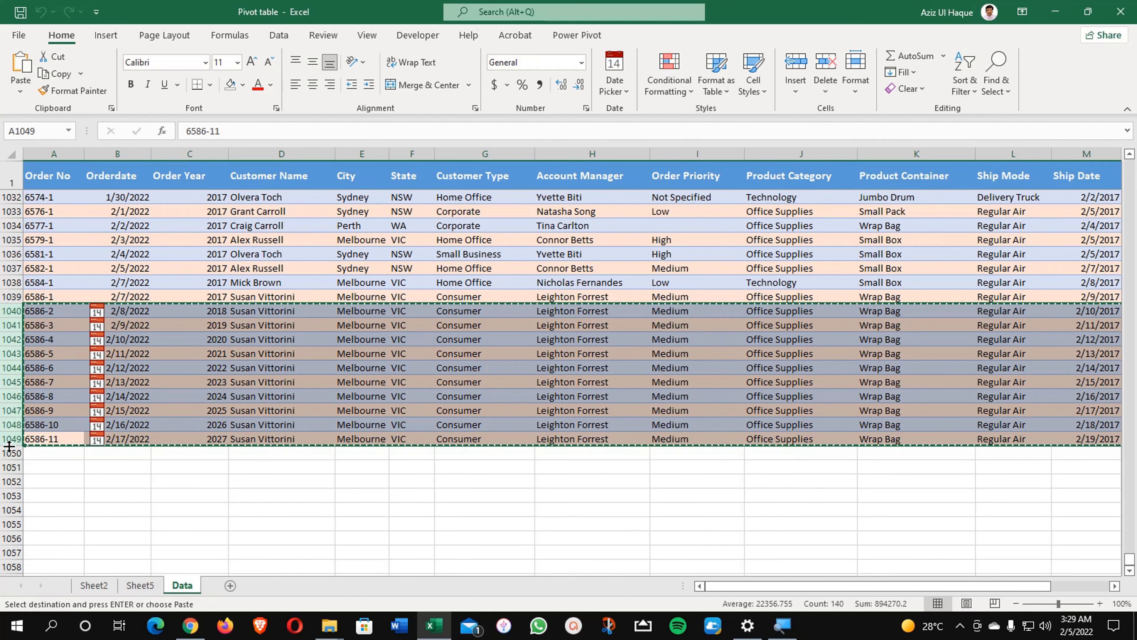
click(7, 452)
key(ctrl+v)
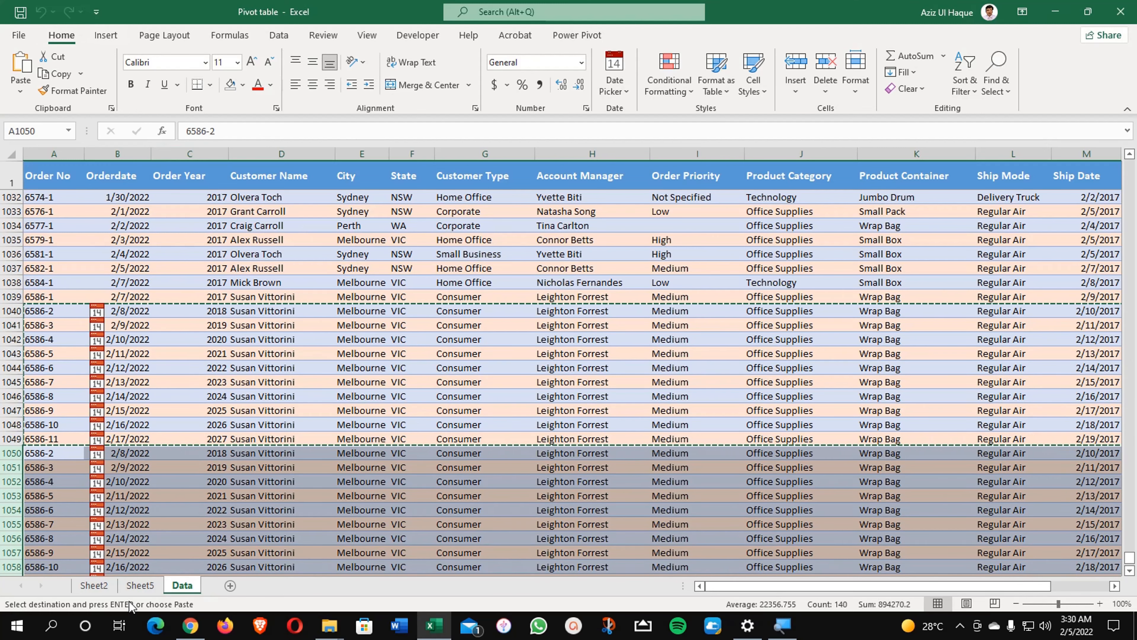
Step: Refresh all data for the PivotTable on Sheet5 and check its revenue grand total
click(136, 586)
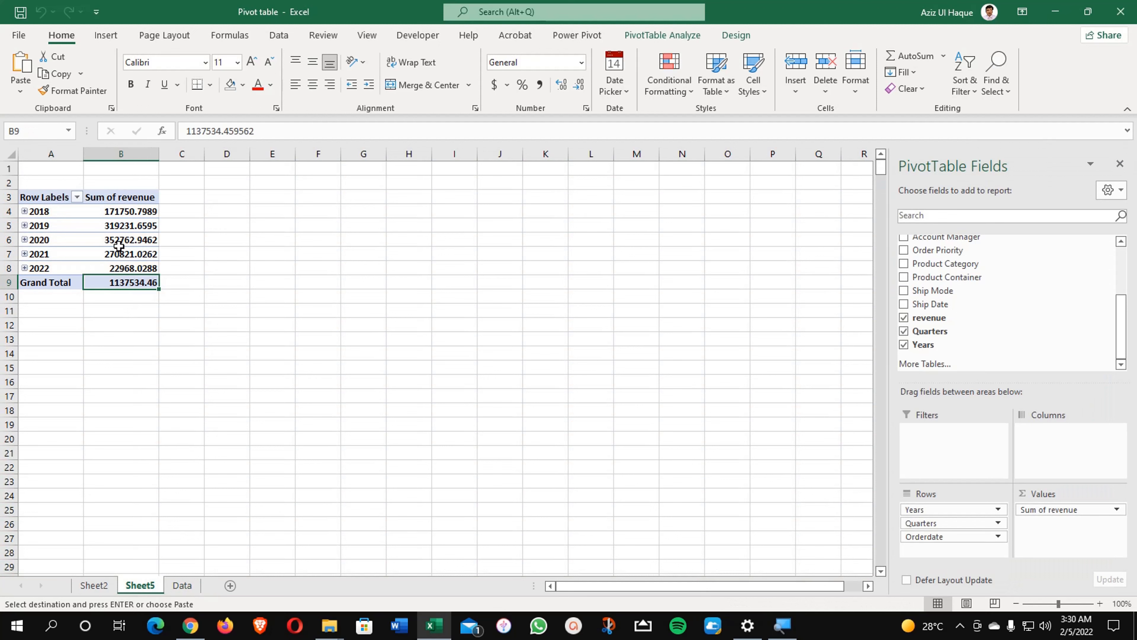
click(119, 244)
click(278, 35)
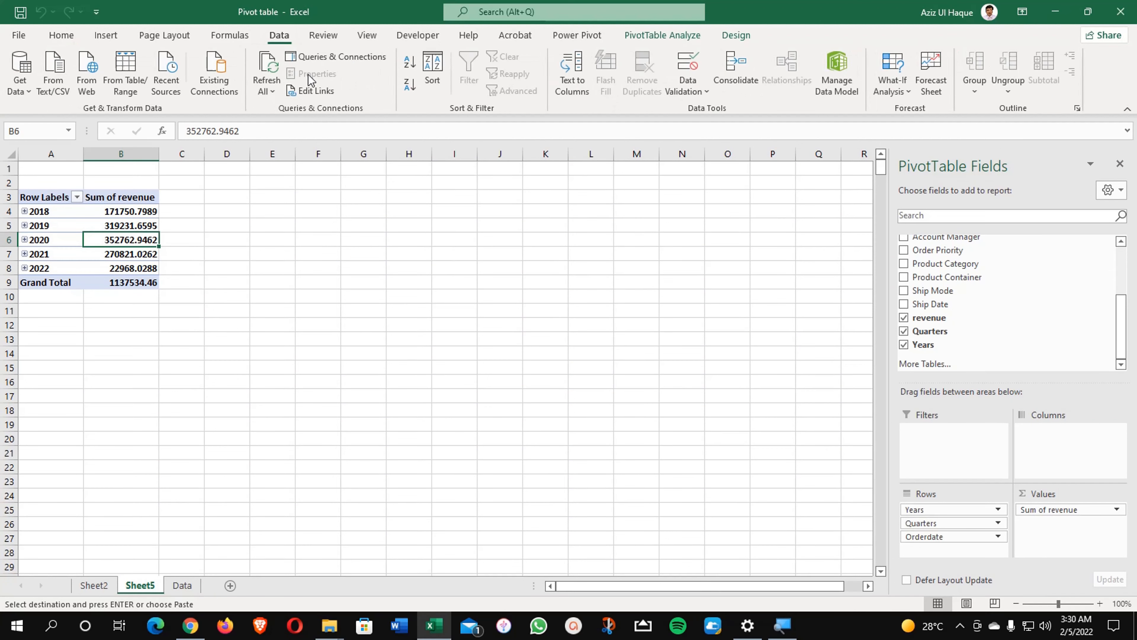
click(267, 70)
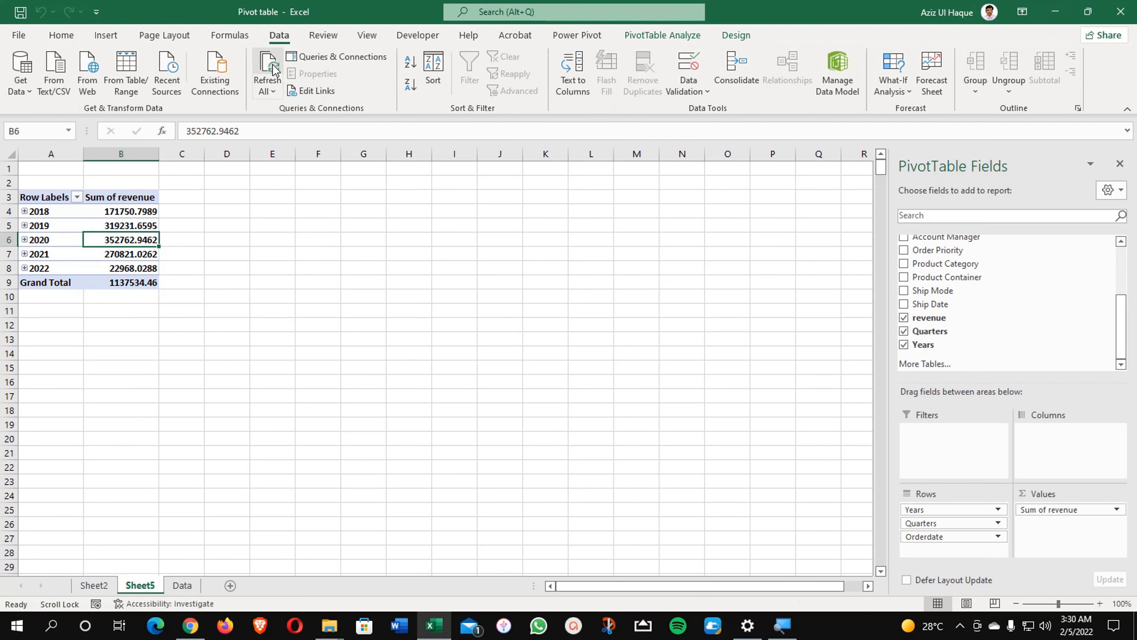
click(134, 282)
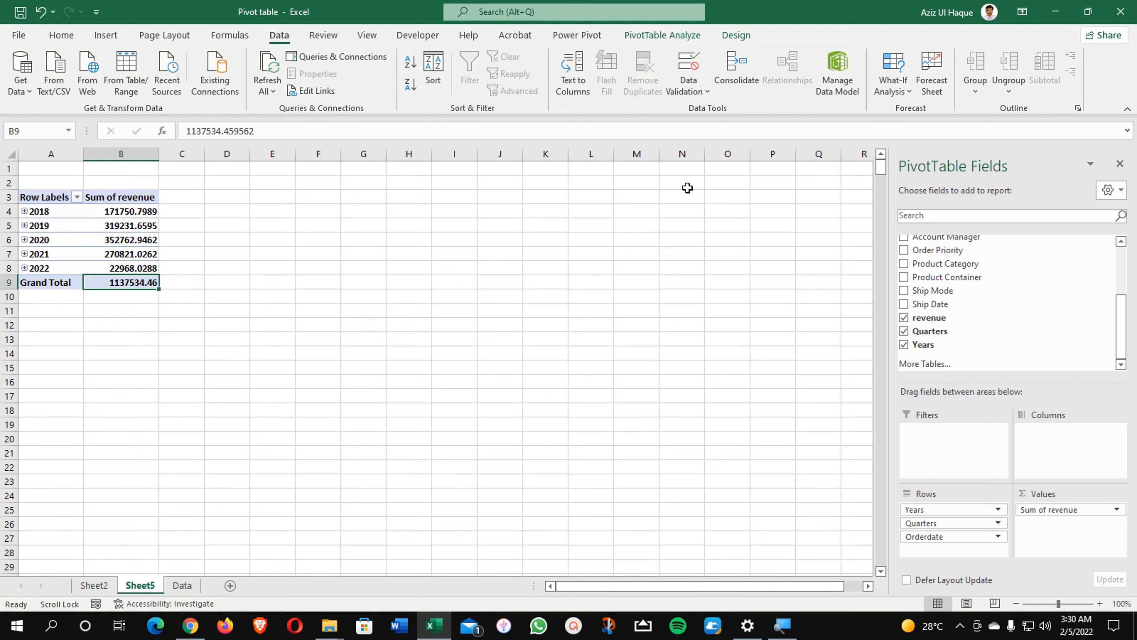
Step: Change the PivotTable's data source range on the Data sheet to include the pasted rows down to row 1059
click(663, 35)
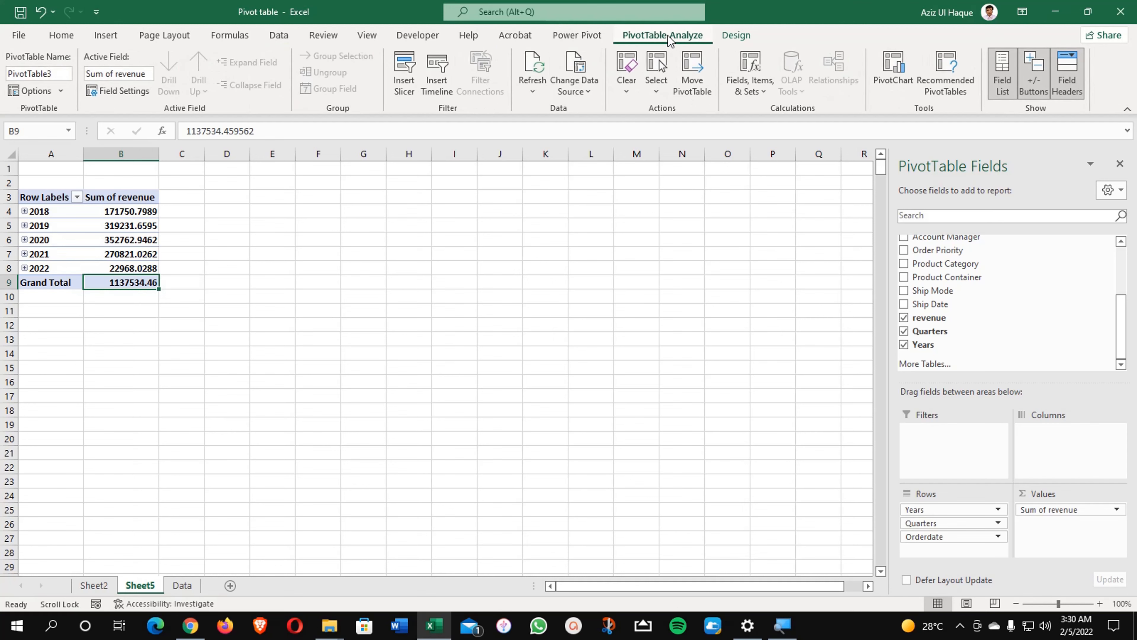
click(584, 84)
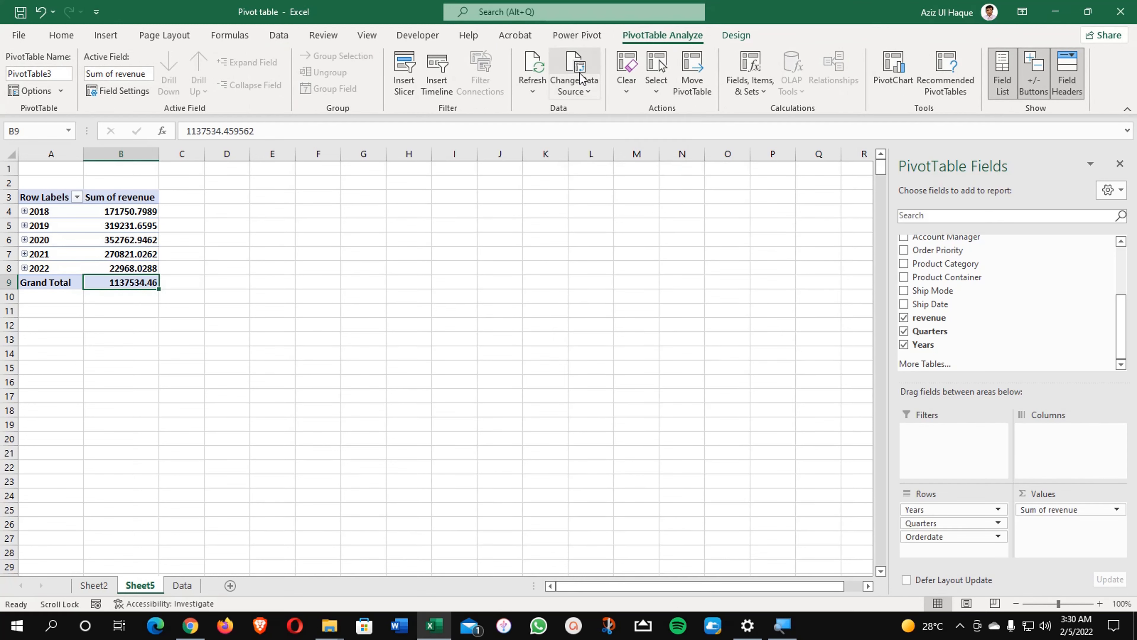
click(582, 127)
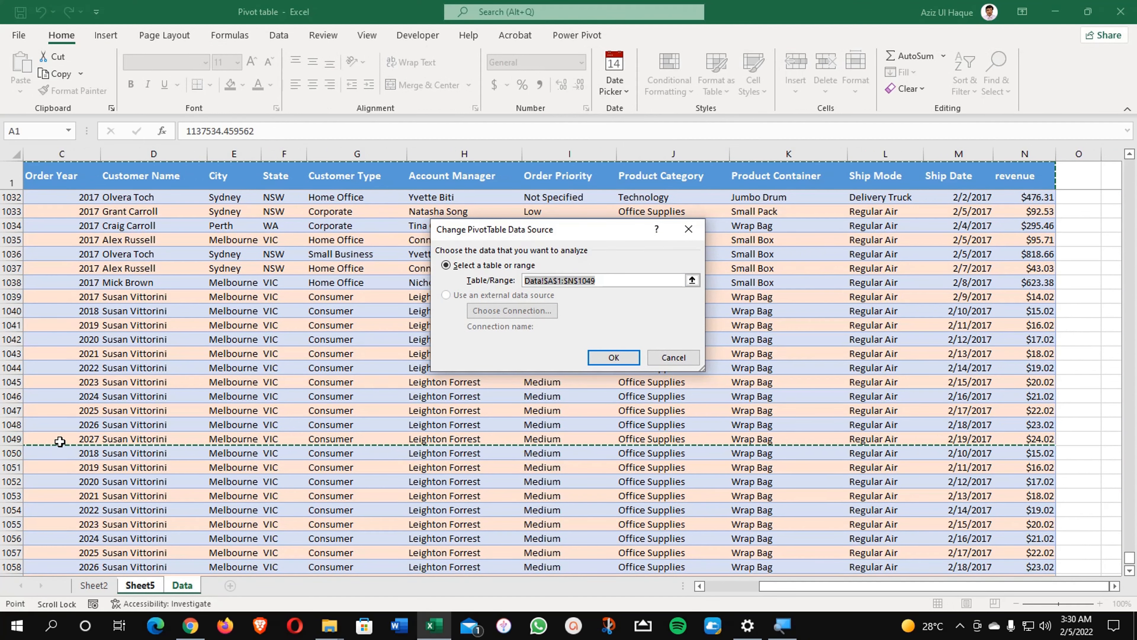
scroll(601, 441, down, 2)
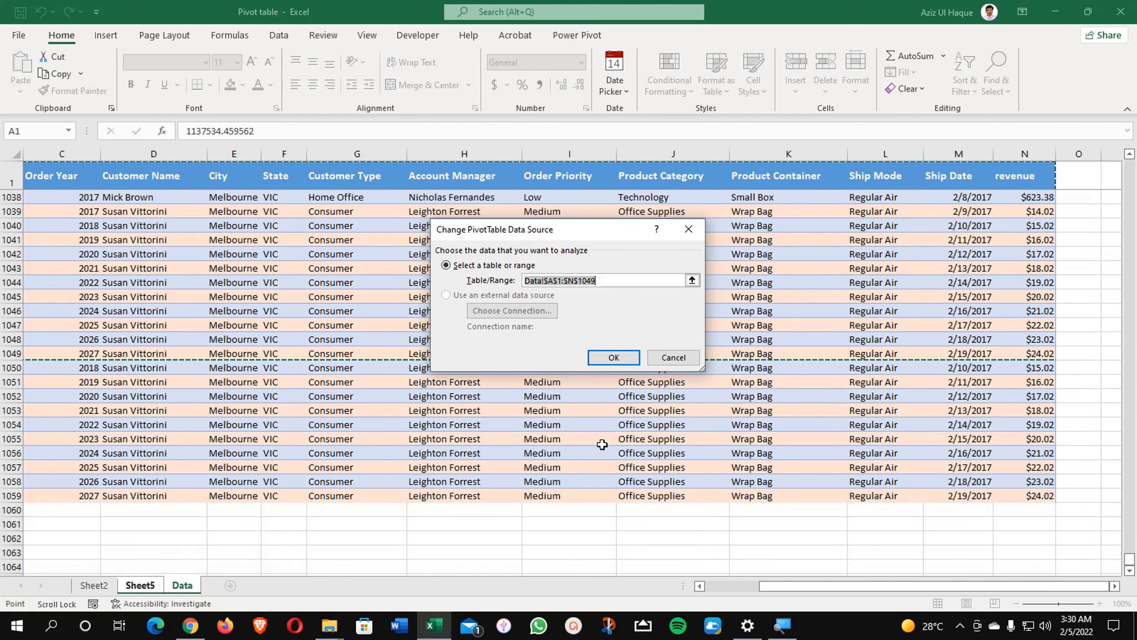
click(606, 278)
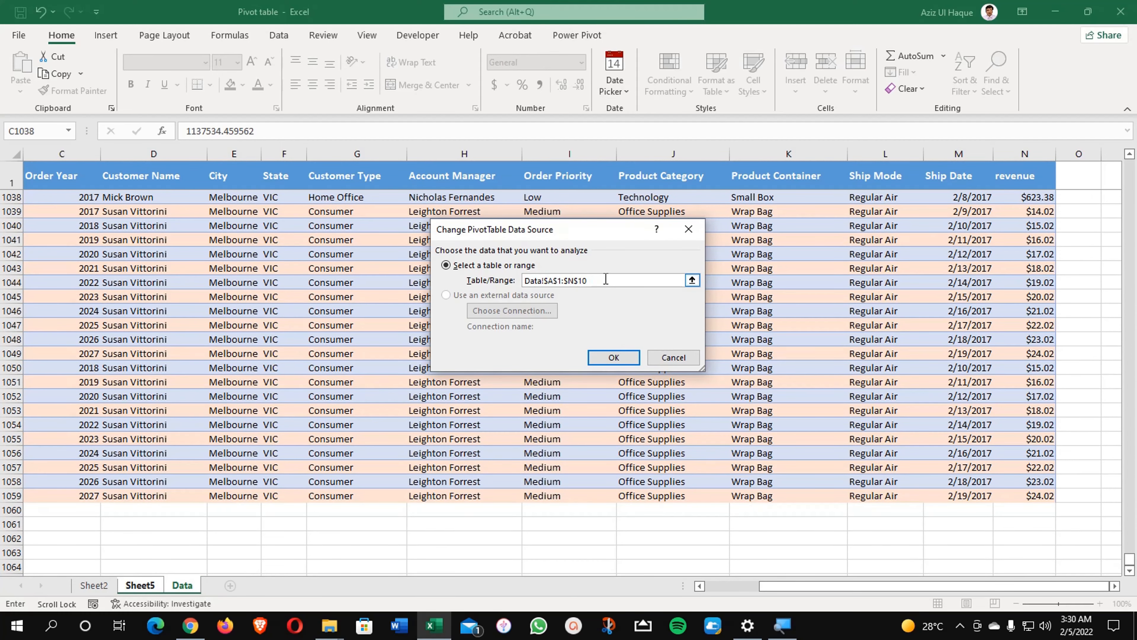
click(627, 356)
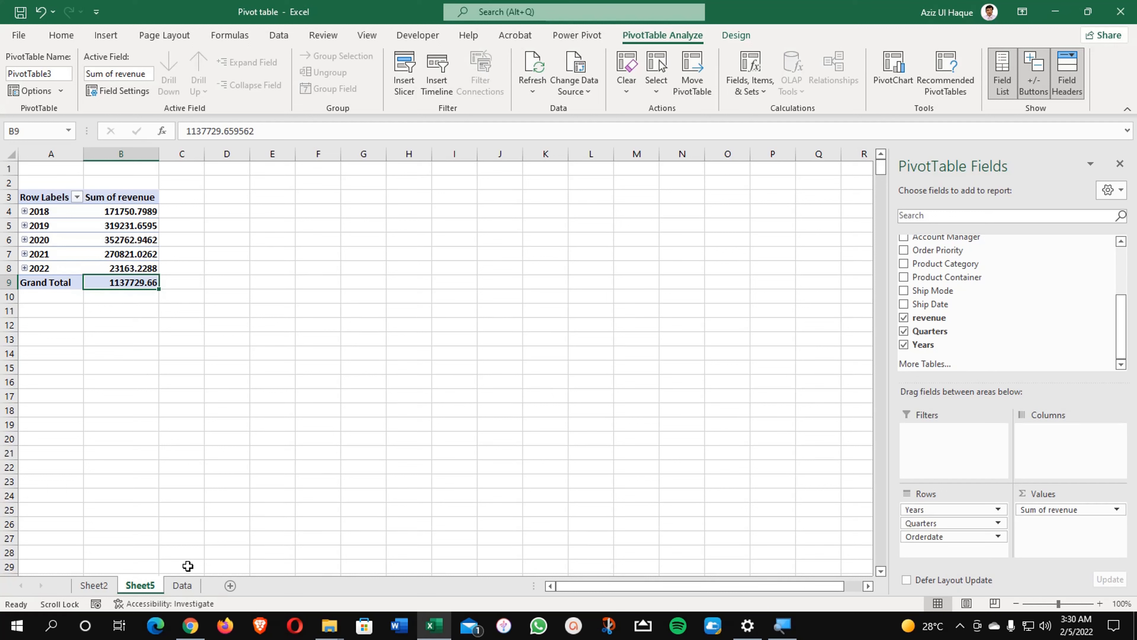
Step: Undo the PivotTable data source change and delete the pasted rows 1050 to 1059 from the Data sheet
key(ctrl+z)
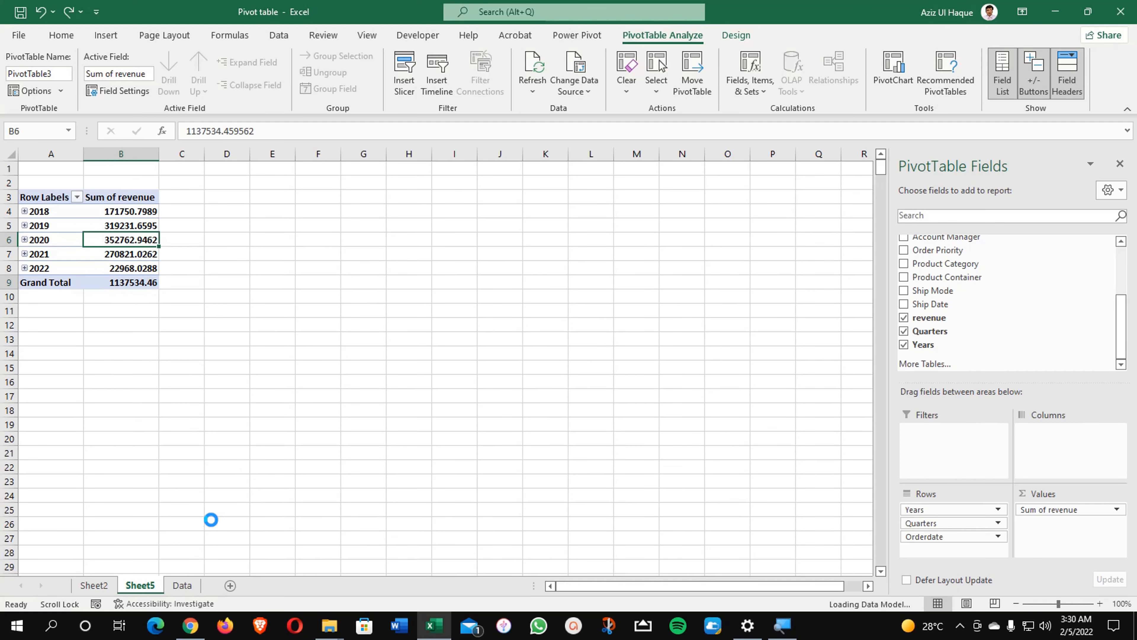
click(182, 585)
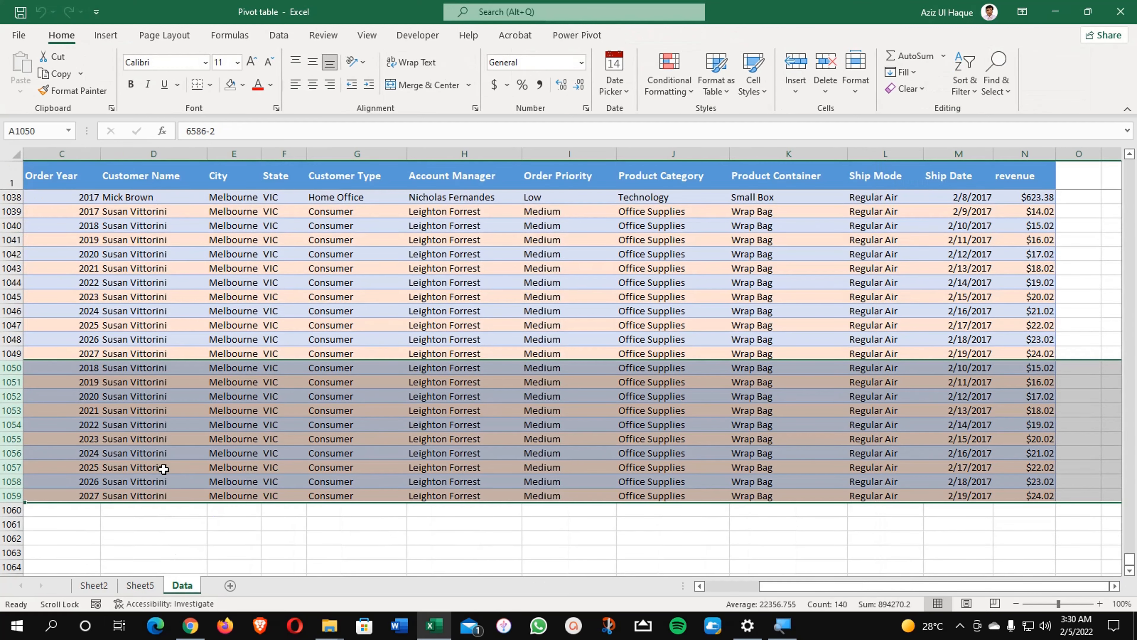
drag(10, 368, 3, 489)
key(ctrl+minus)
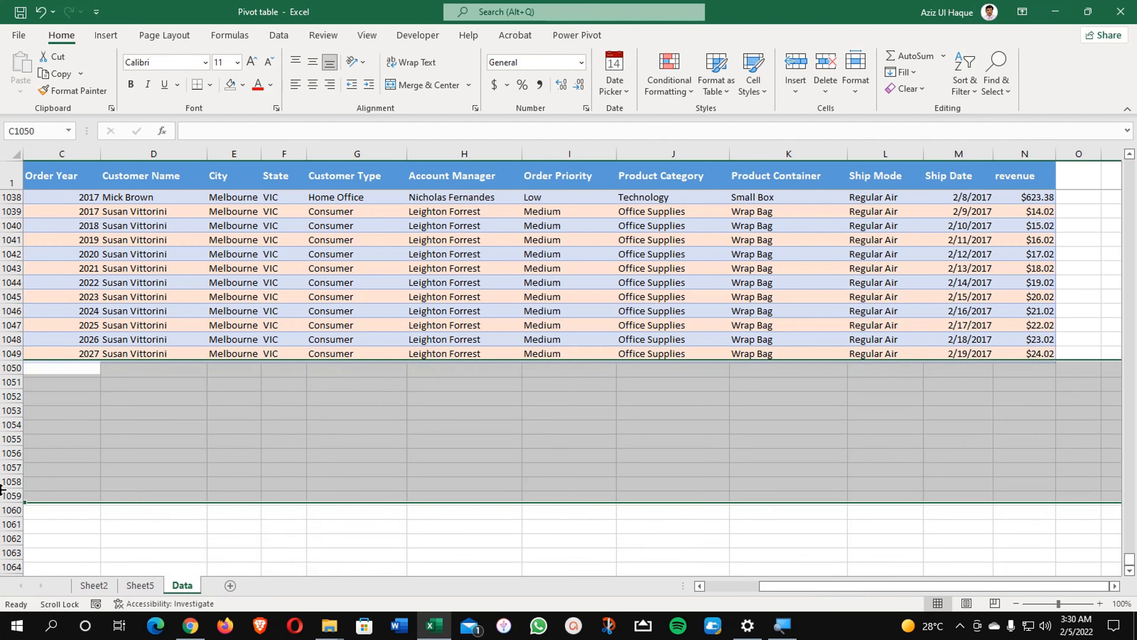
click(74, 436)
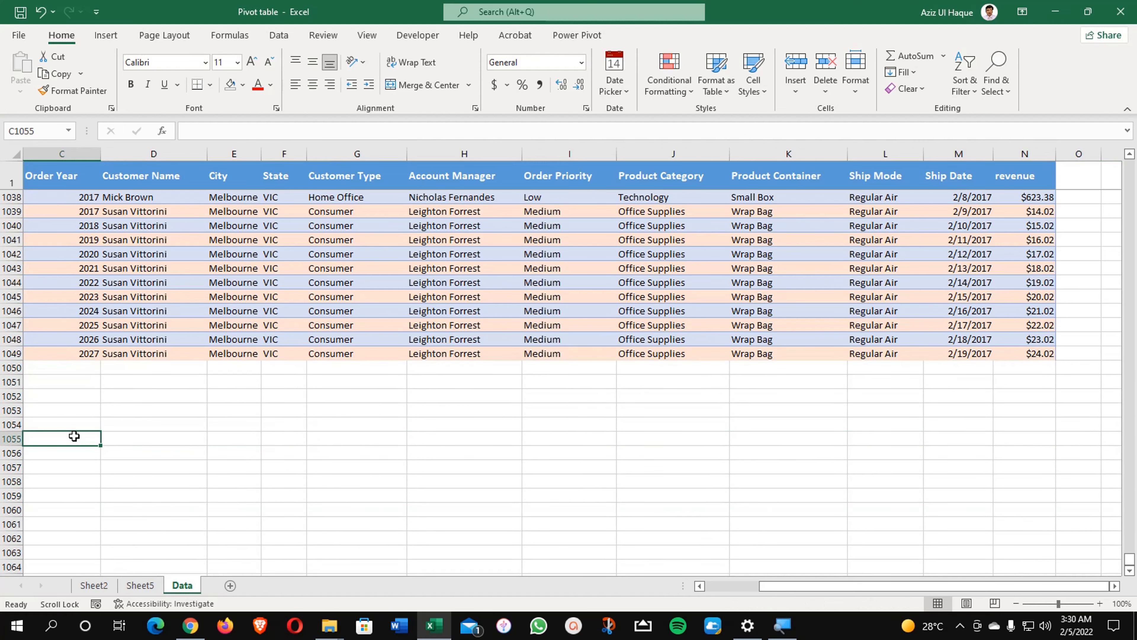
Step: Convert the whole Data range A1:N1049 into a table with headers
scroll(74, 436, up, 12)
key(ctrl+Home)
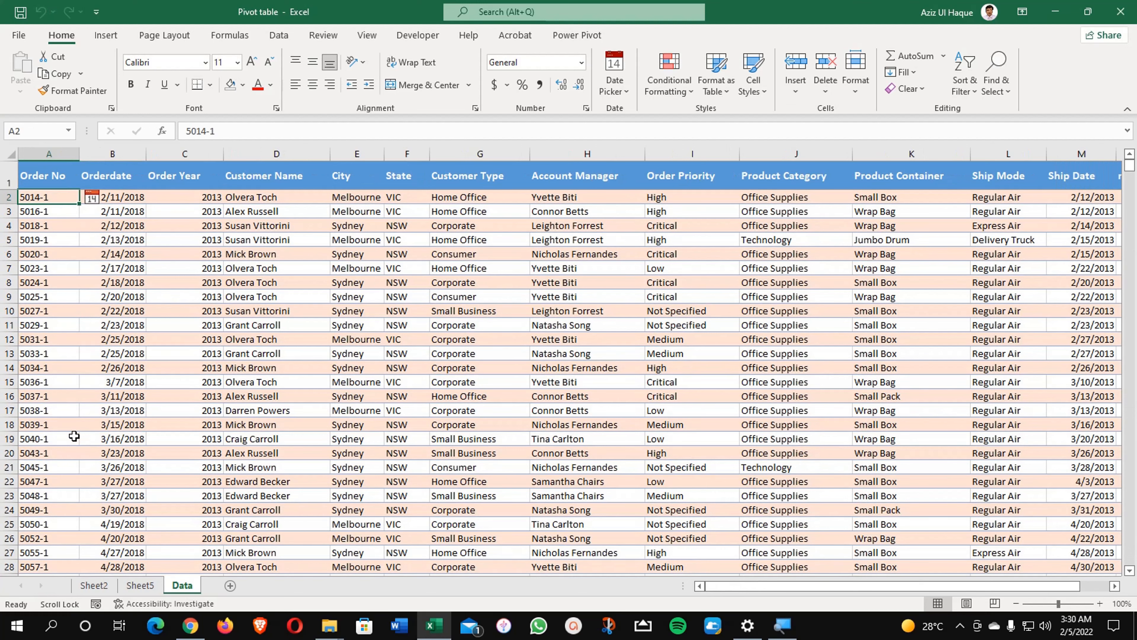
click(48, 178)
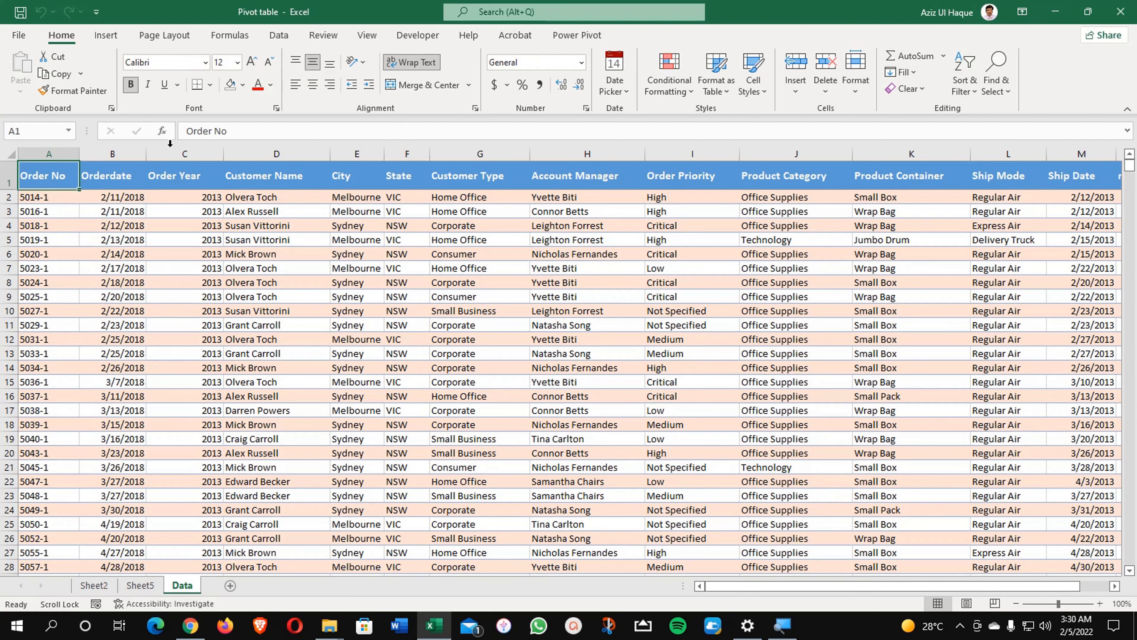
key(ctrl+shift+End)
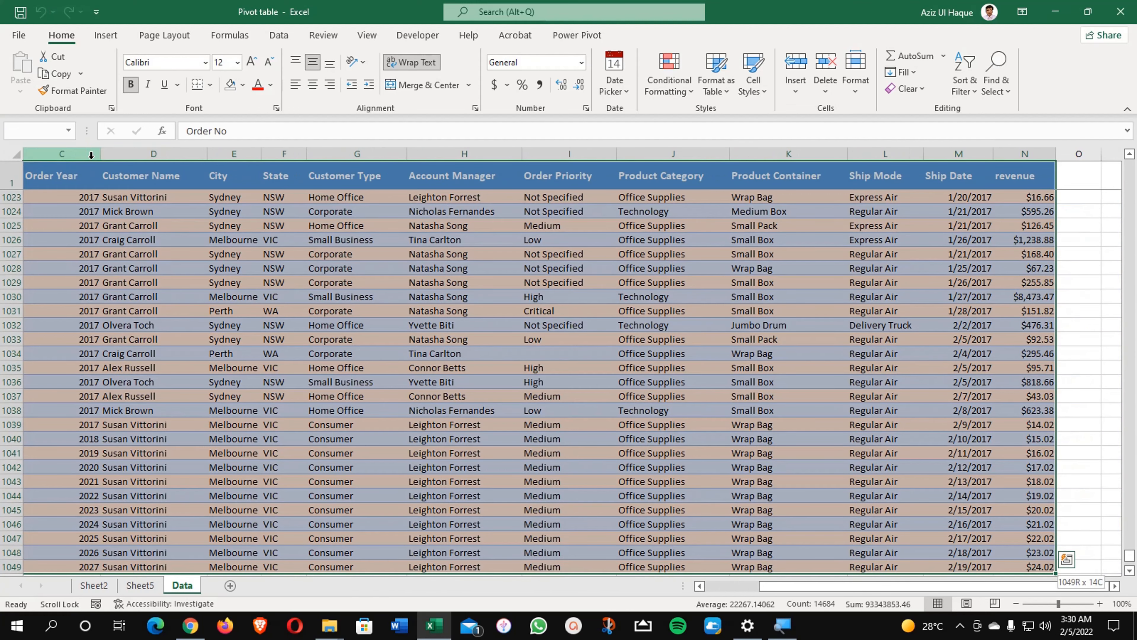
click(106, 34)
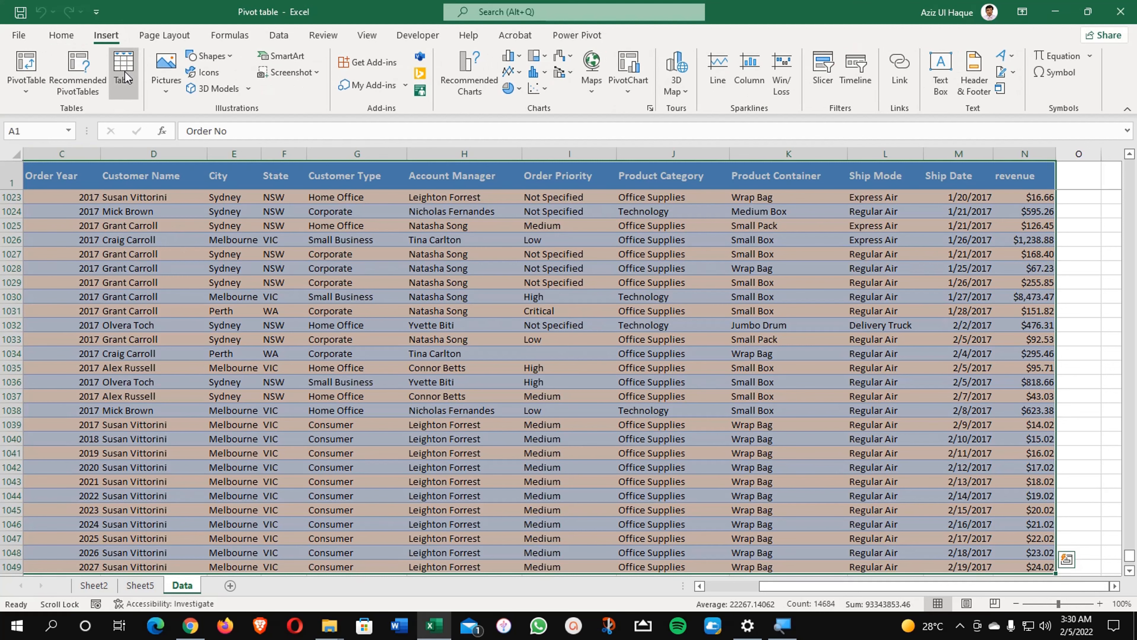
click(125, 71)
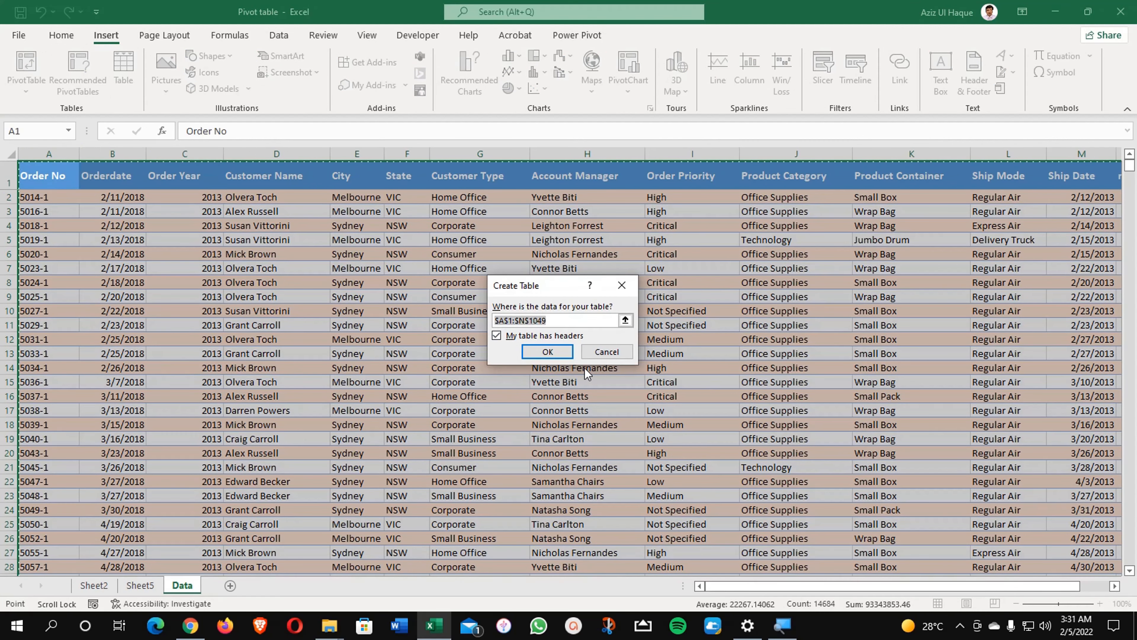
click(555, 354)
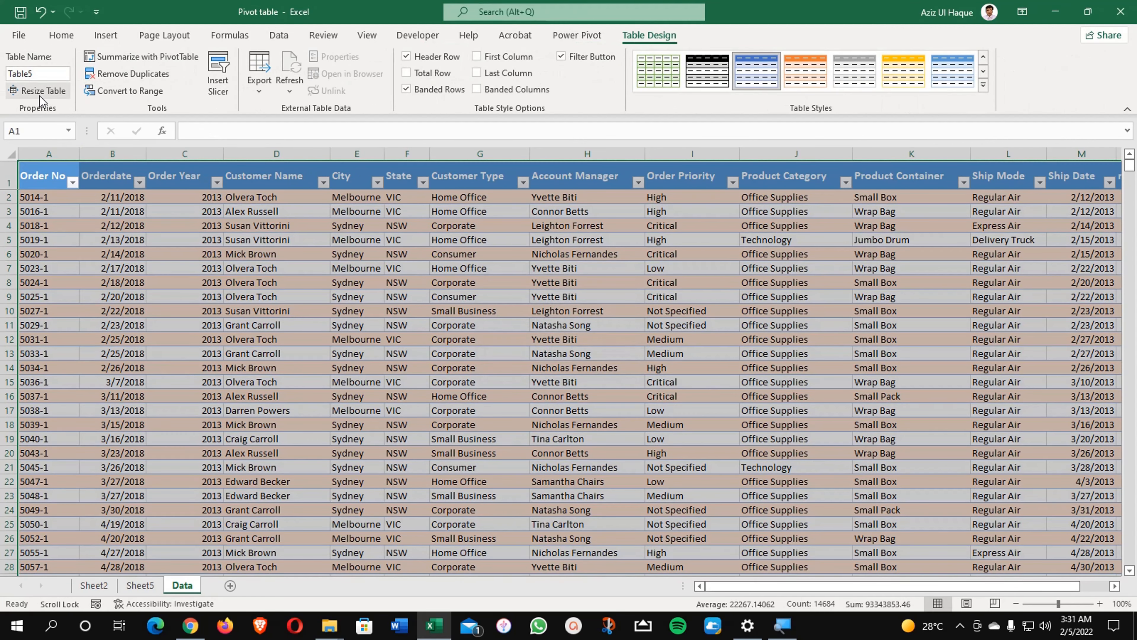
Step: Rename the table on the Data sheet to Data1
click(43, 75)
text(Da)
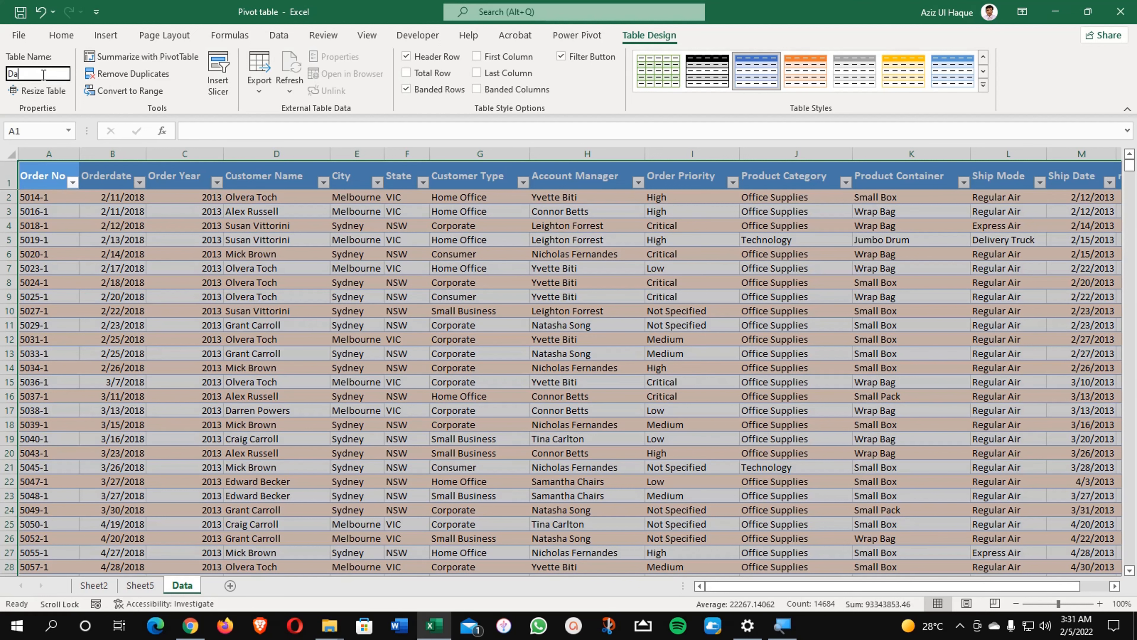
text(ta1)
key(Return)
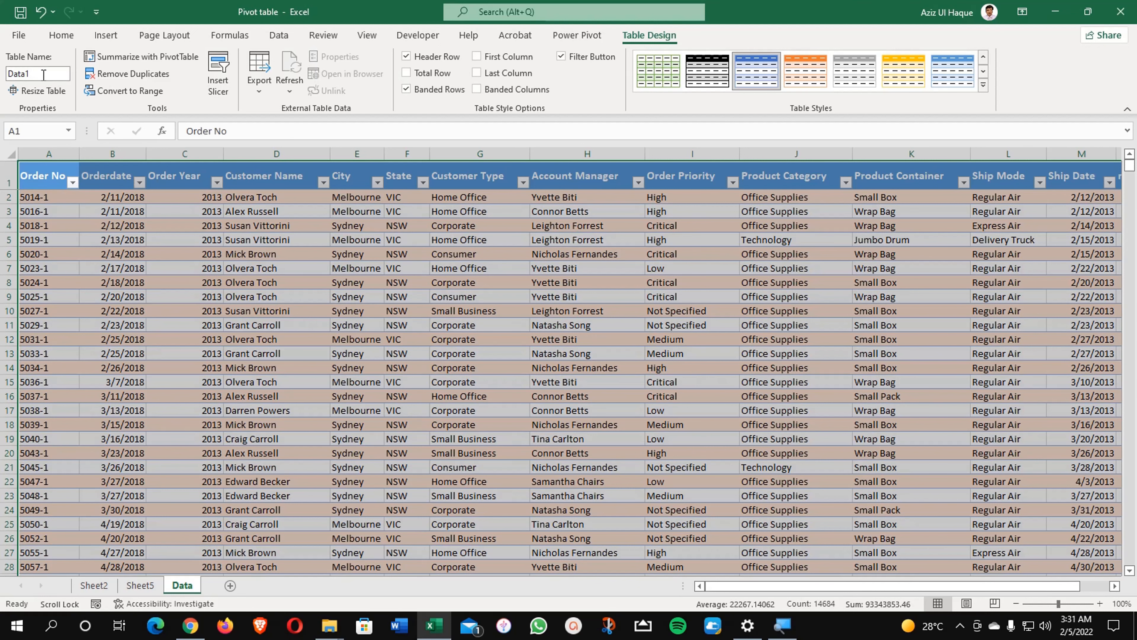
click(170, 276)
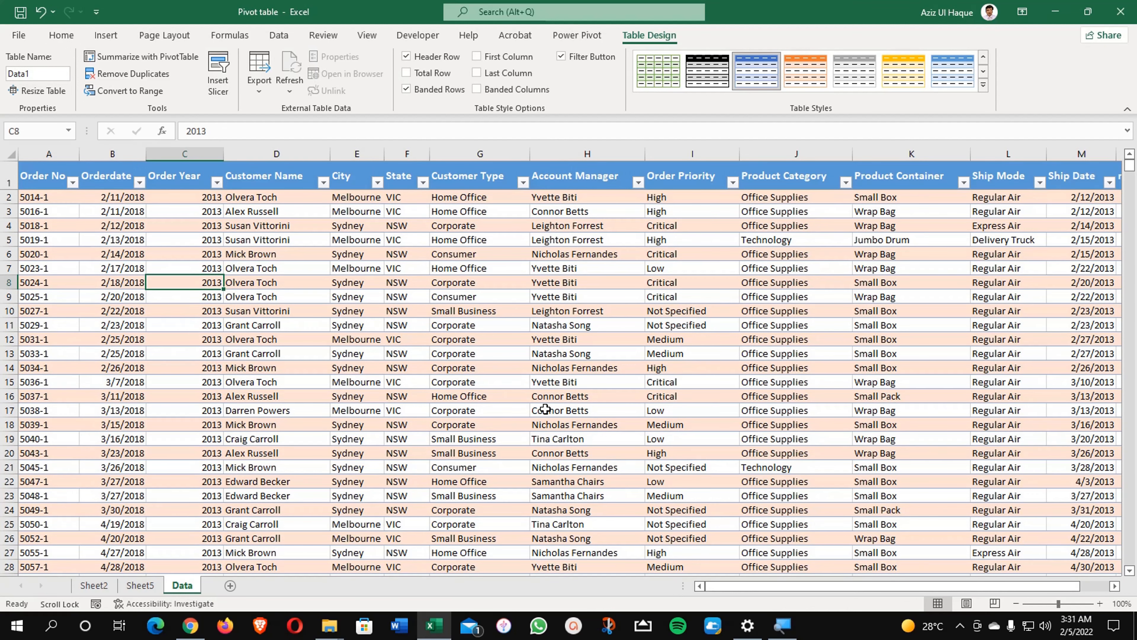
Step: Delete Sheet5 with the old PivotTable permanently from the workbook
click(140, 585)
right_click(144, 585)
click(207, 418)
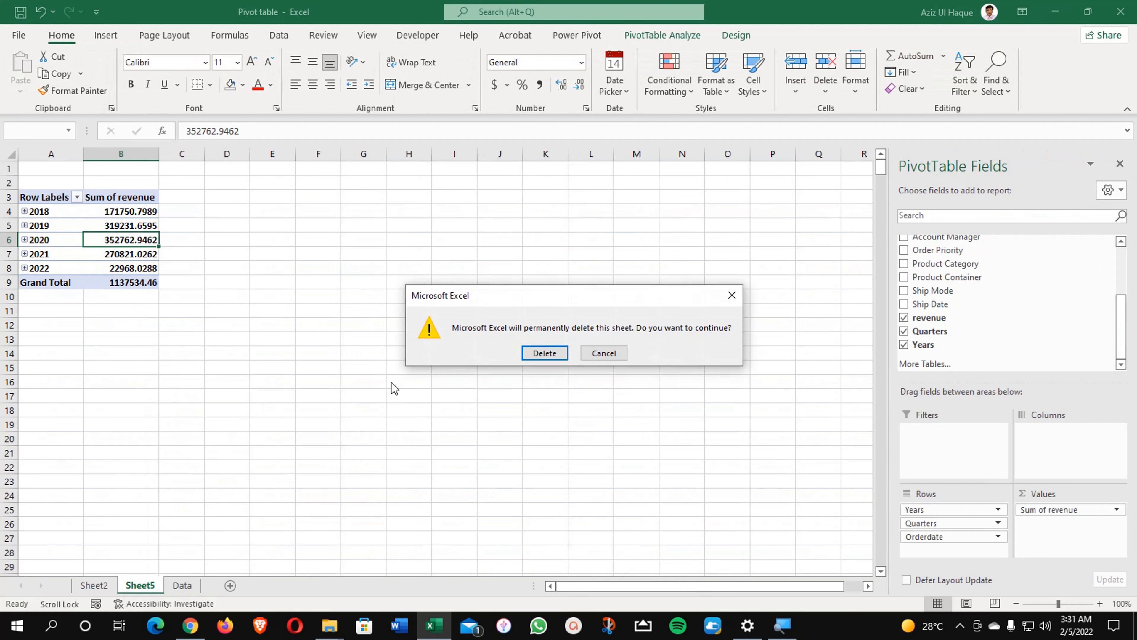
click(549, 356)
Step: Insert a PivotTable based on the Data1 table into a new worksheet
click(166, 273)
click(110, 38)
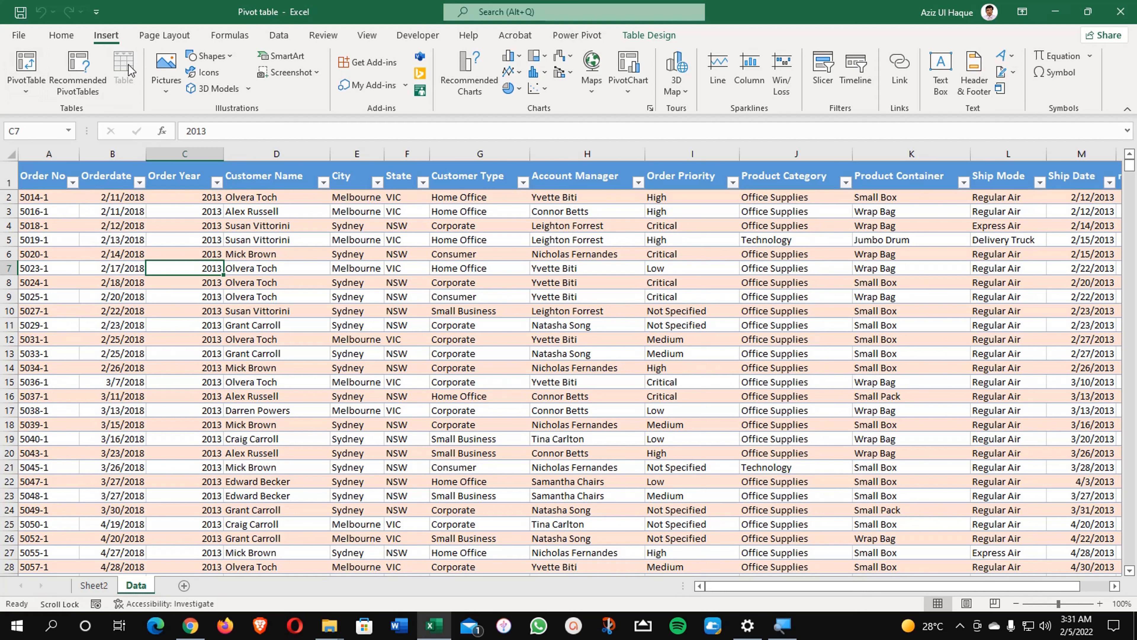
click(26, 65)
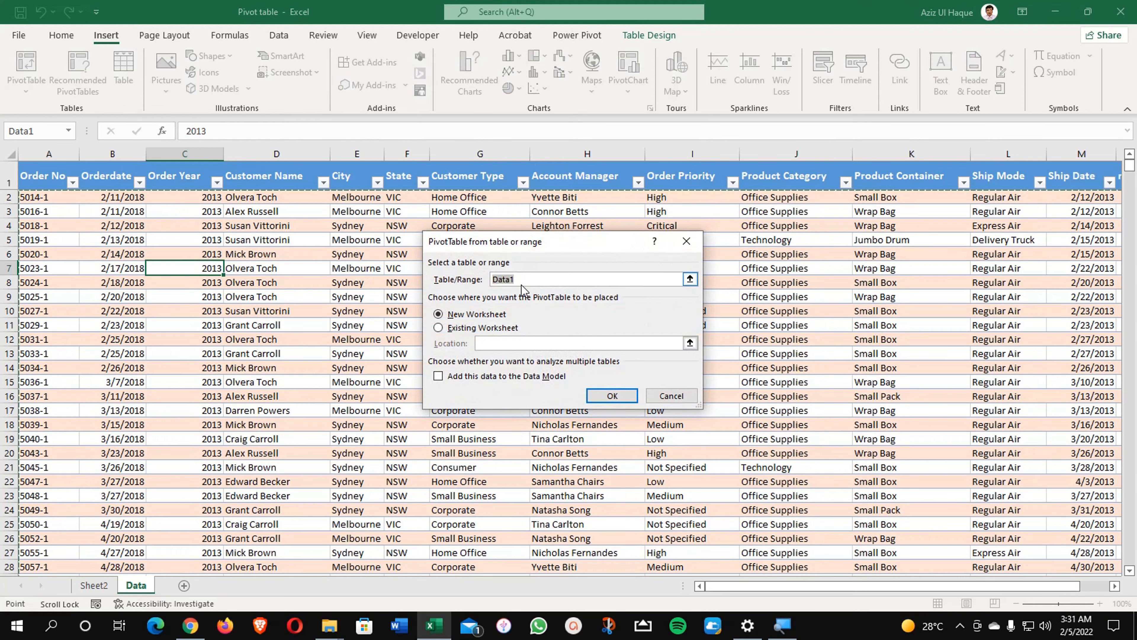
click(610, 396)
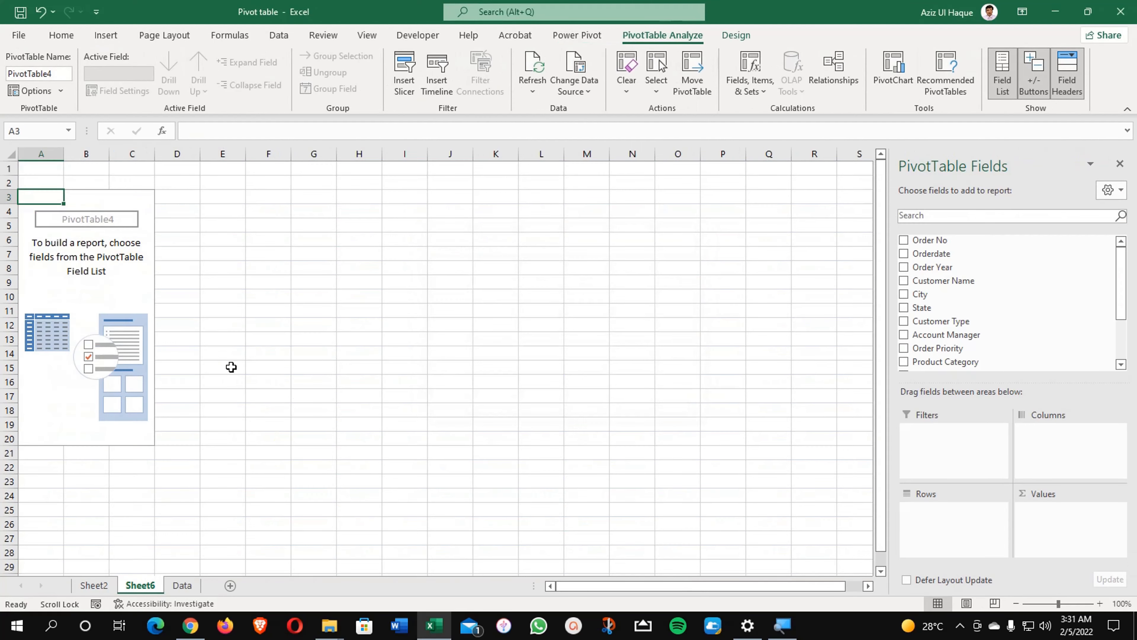
Step: Add Orderdate to the PivotTable's rows and sum revenue as its values
click(114, 269)
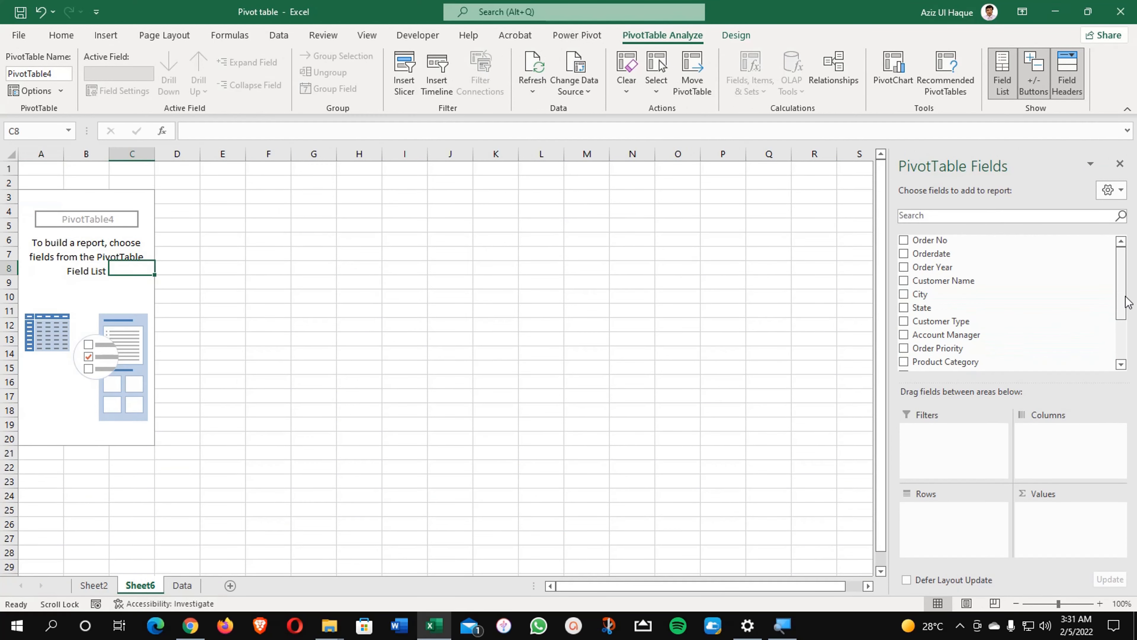
click(904, 254)
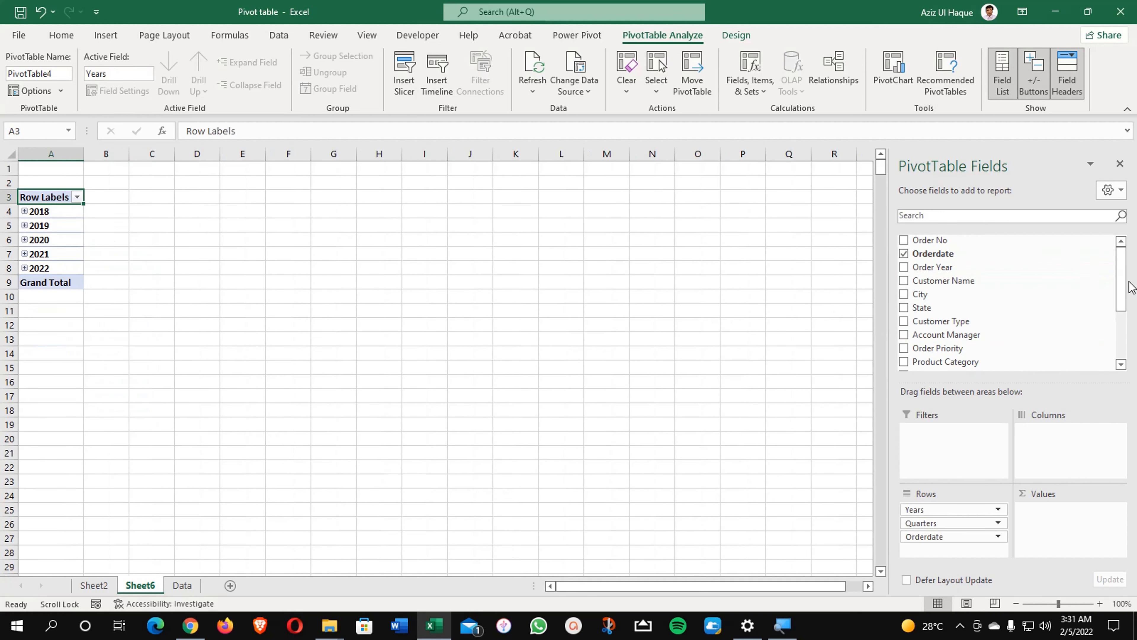
drag(1128, 288, 1129, 305)
scroll(1041, 348, down, 2)
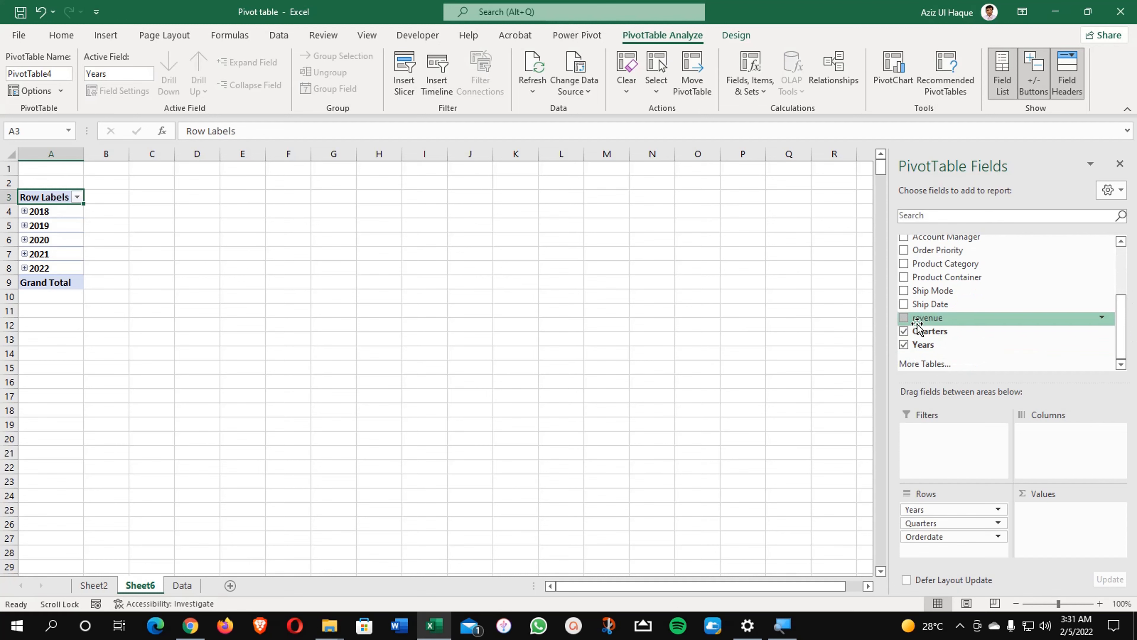
drag(920, 321, 1028, 506)
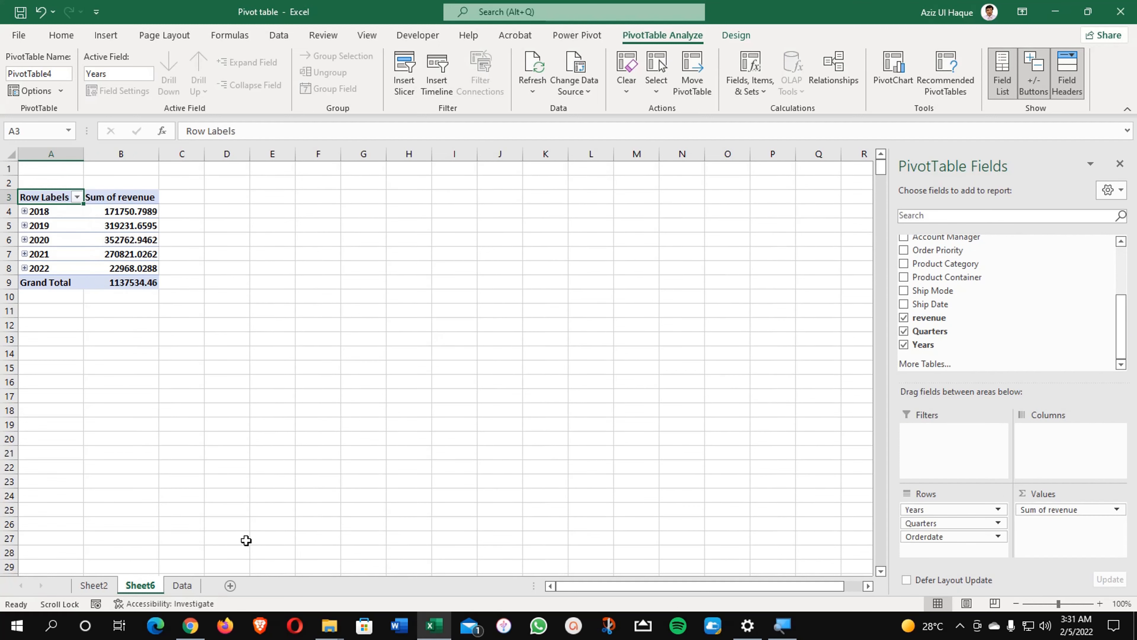
Step: Copy the PivotTable's revenue grand total on Sheet6 and paste it as a plain value into cell C9
click(183, 585)
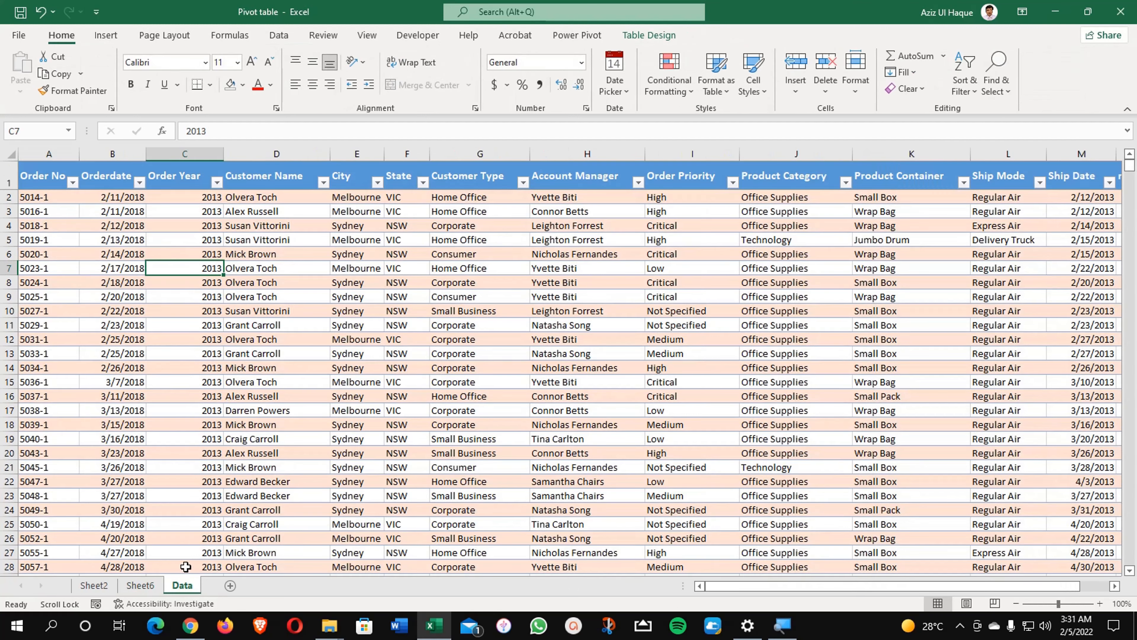
click(141, 585)
click(142, 279)
key(ctrl+c)
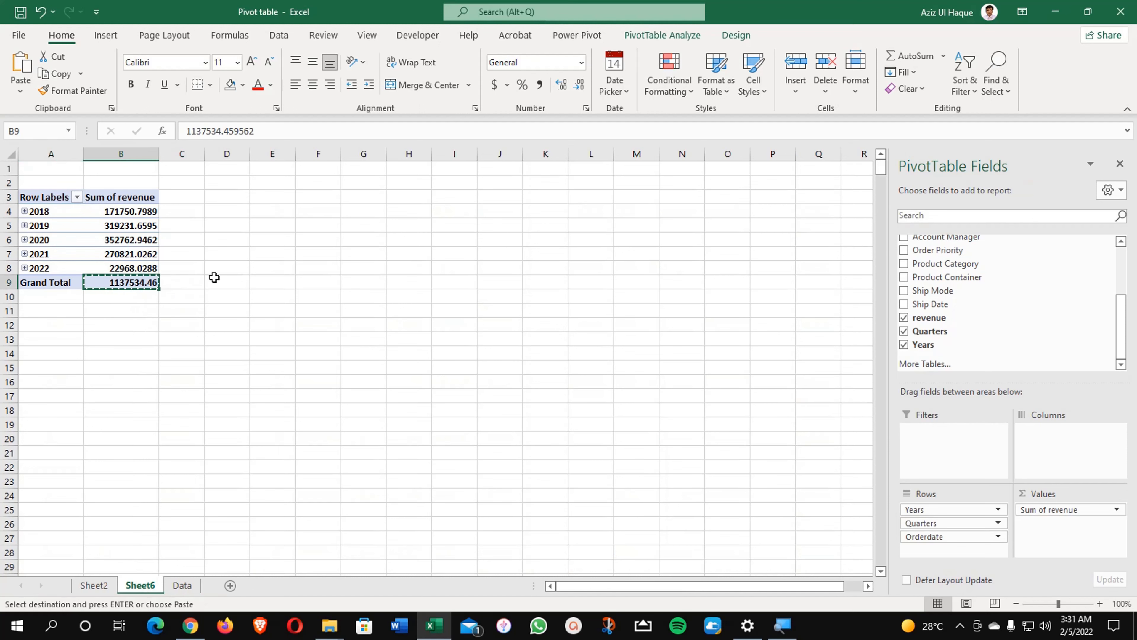
click(190, 281)
right_click(190, 281)
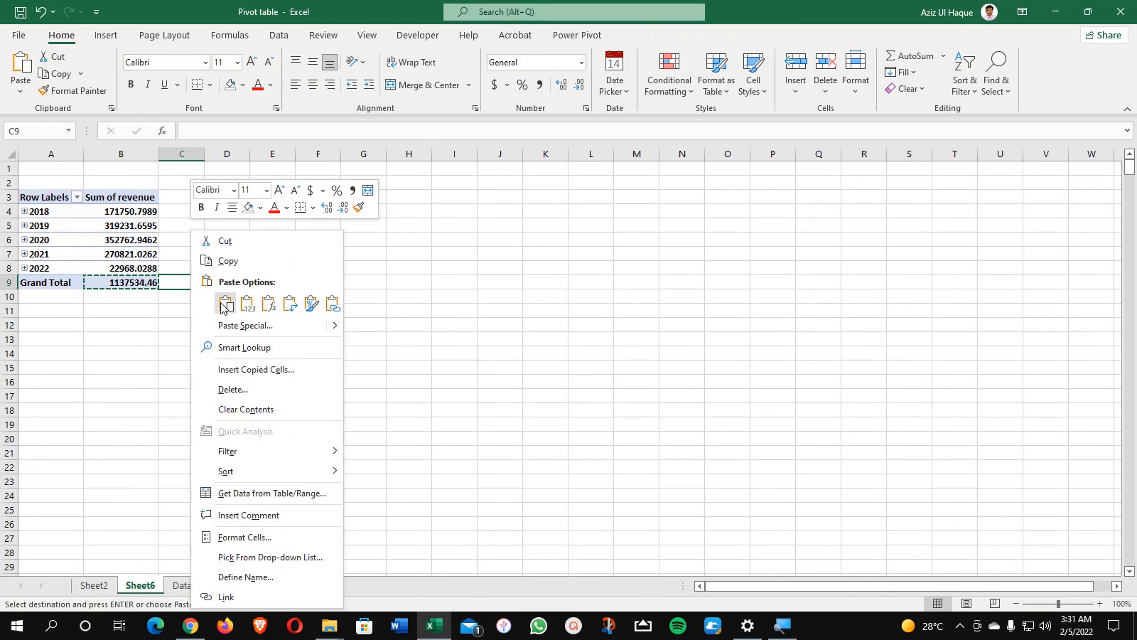
click(242, 301)
click(197, 319)
key(Escape)
click(141, 282)
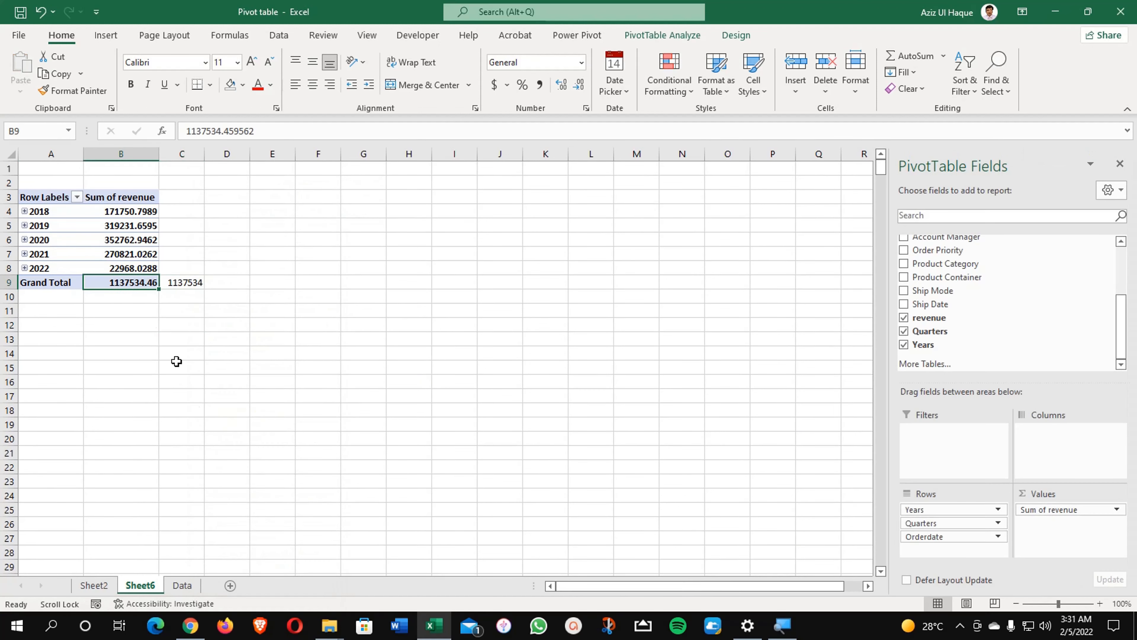
Step: Copy rows 1040 to 1049 on the Data sheet and paste them directly below the table, starting at row 1050
click(181, 585)
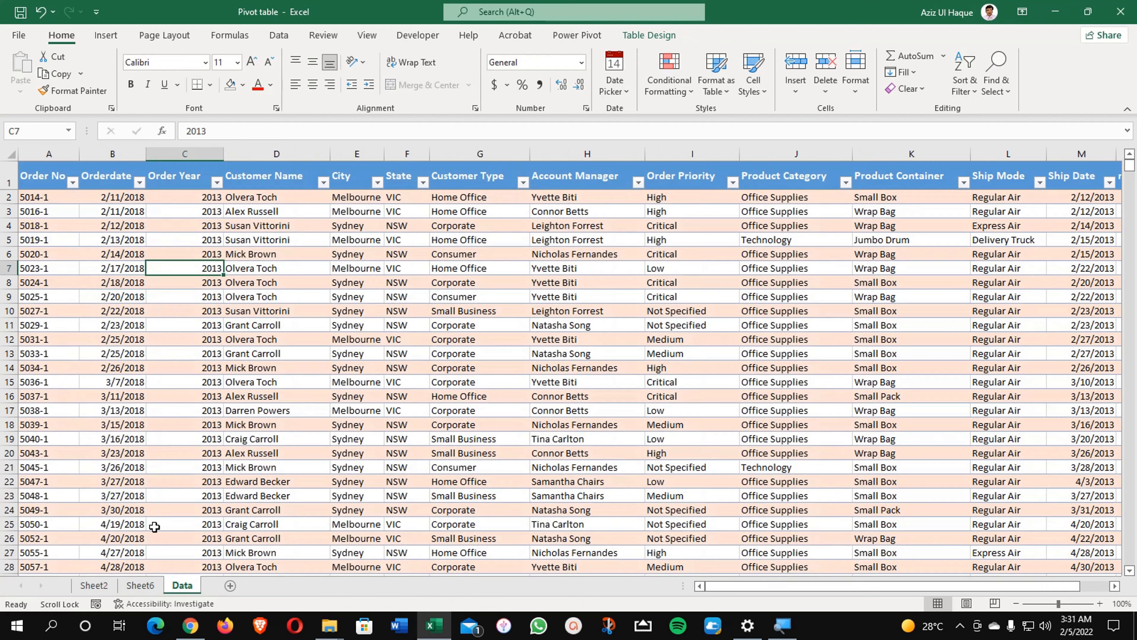
click(36, 509)
scroll(36, 509, down, 9)
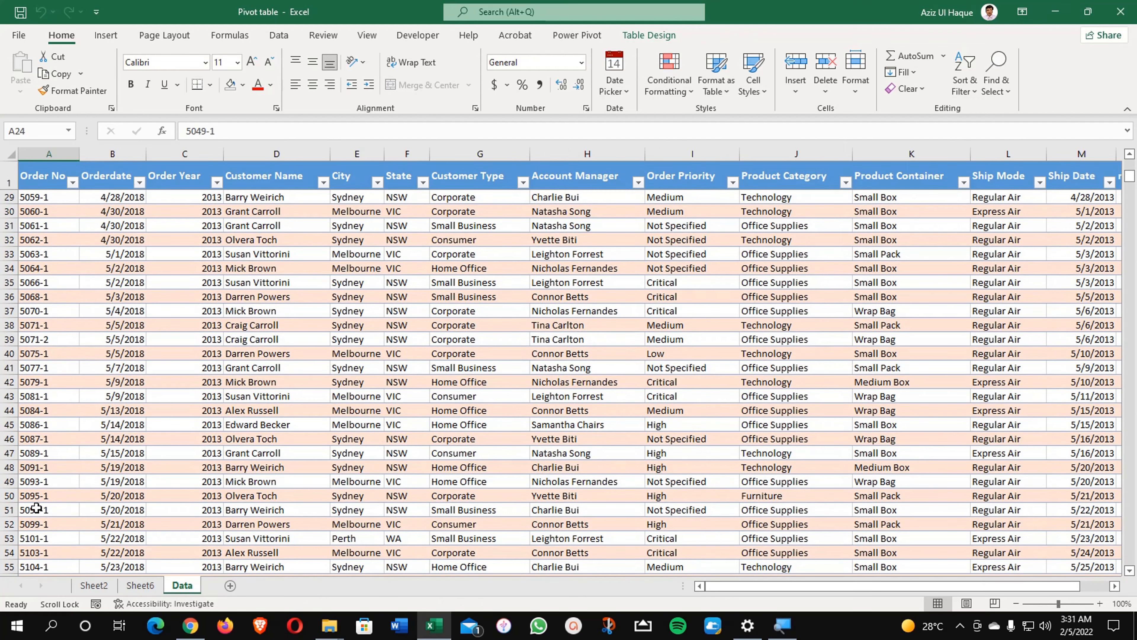
click(56, 501)
key(ctrl+End)
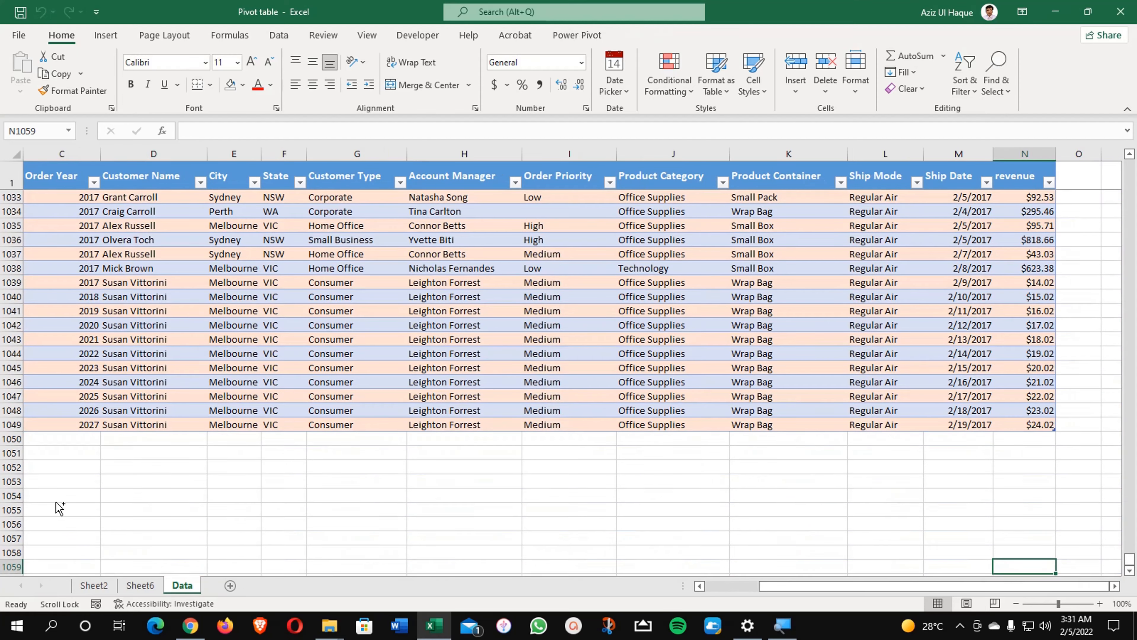
click(64, 426)
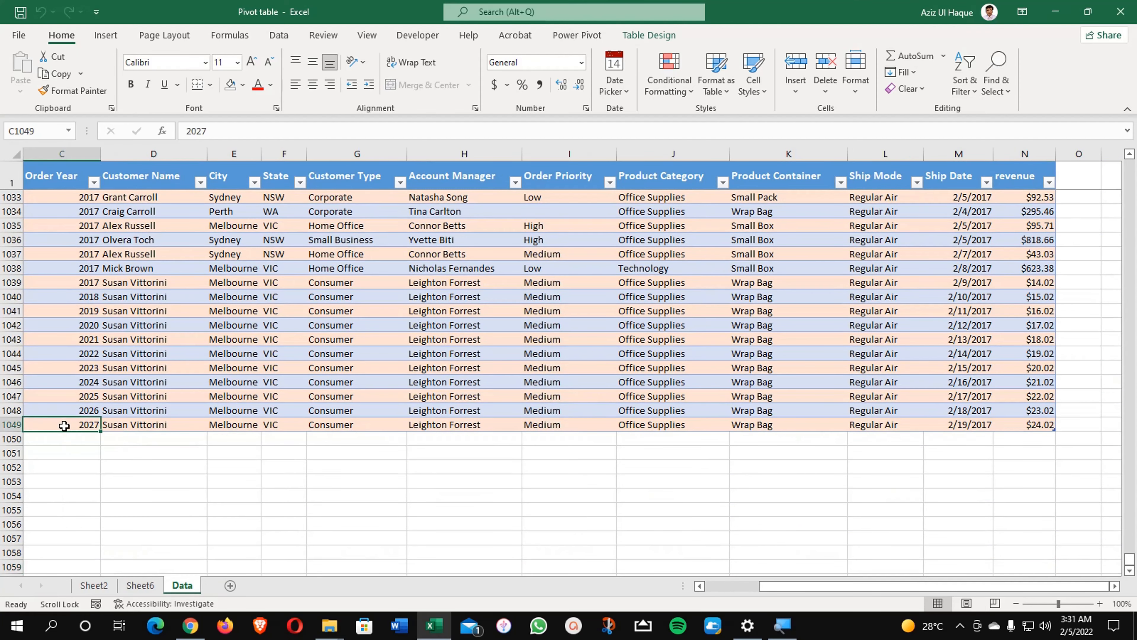
drag(769, 587, 712, 587)
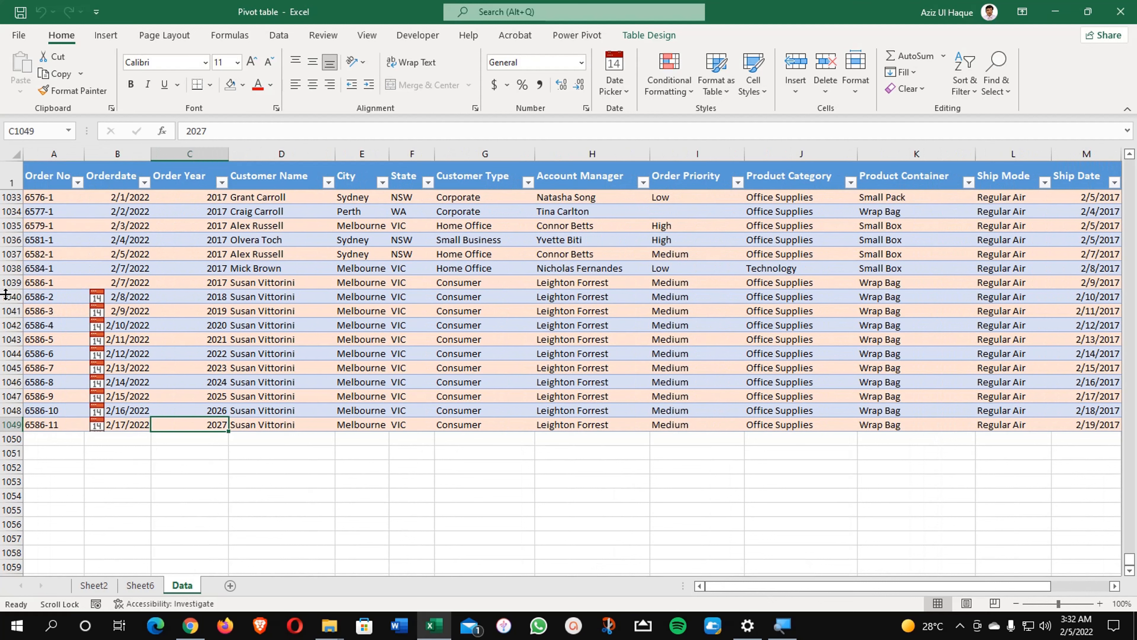
drag(5, 297, 2, 418)
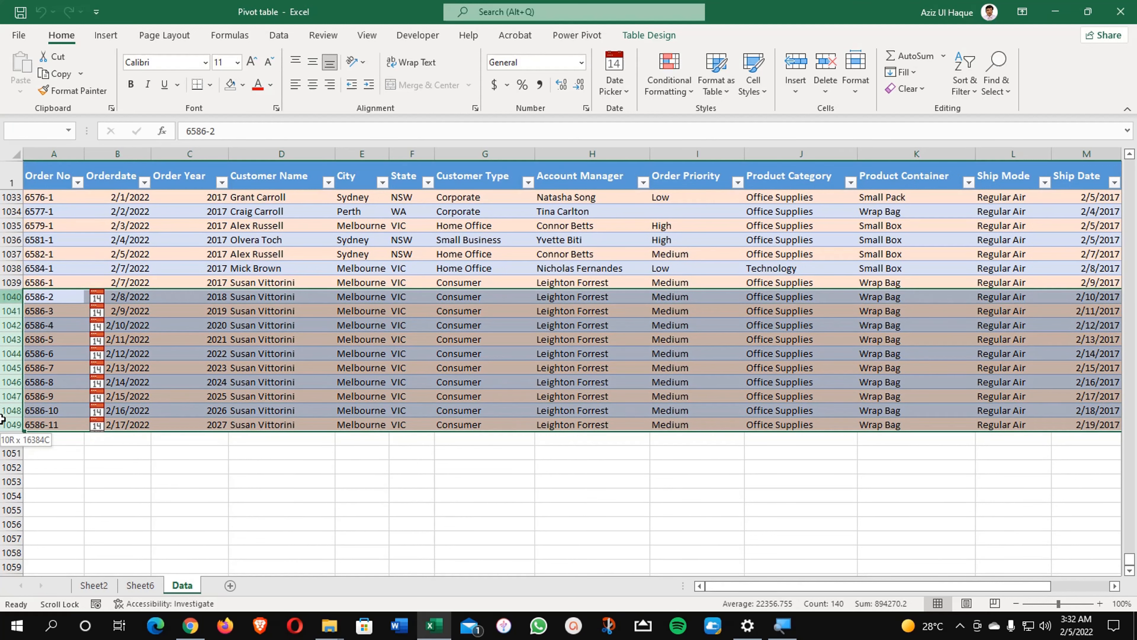
key(ctrl+c)
click(8, 438)
key(ctrl+v)
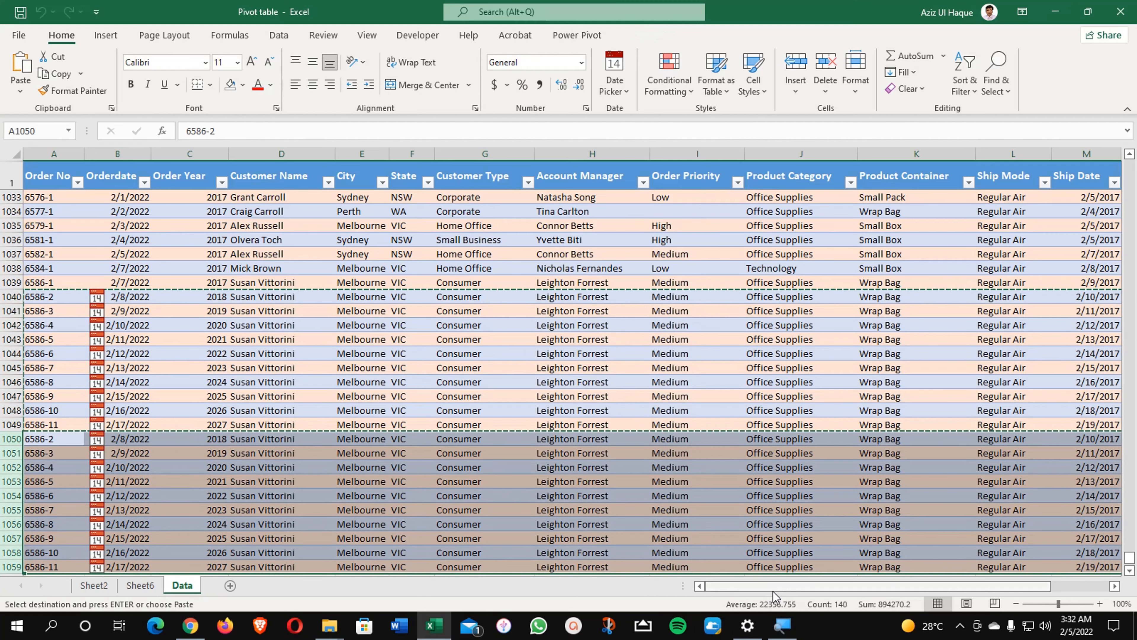
Step: Examine the Data1 table from its first rows down to row 1059 to check whether it includes the pasted rows
drag(774, 590, 869, 585)
scroll(1069, 482, down, 1)
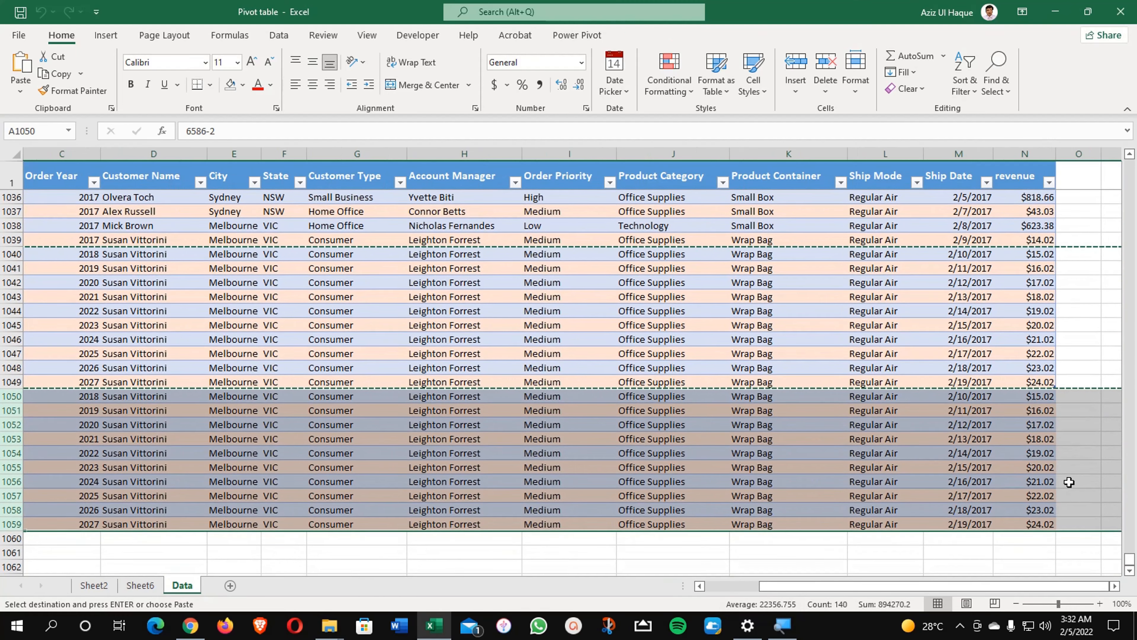
click(1065, 480)
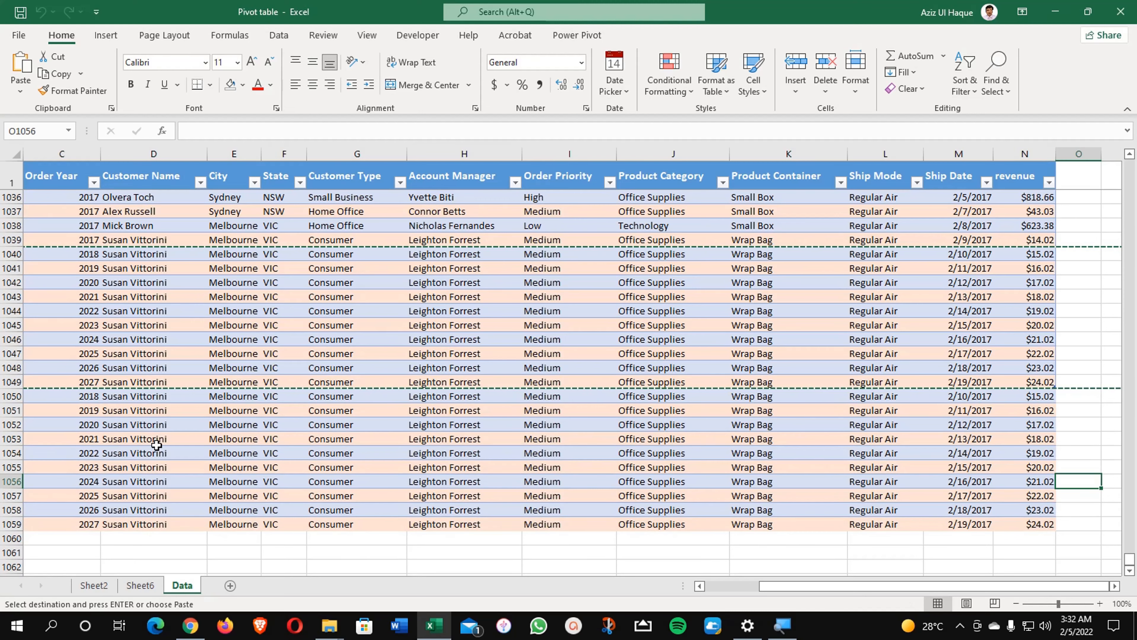
click(92, 438)
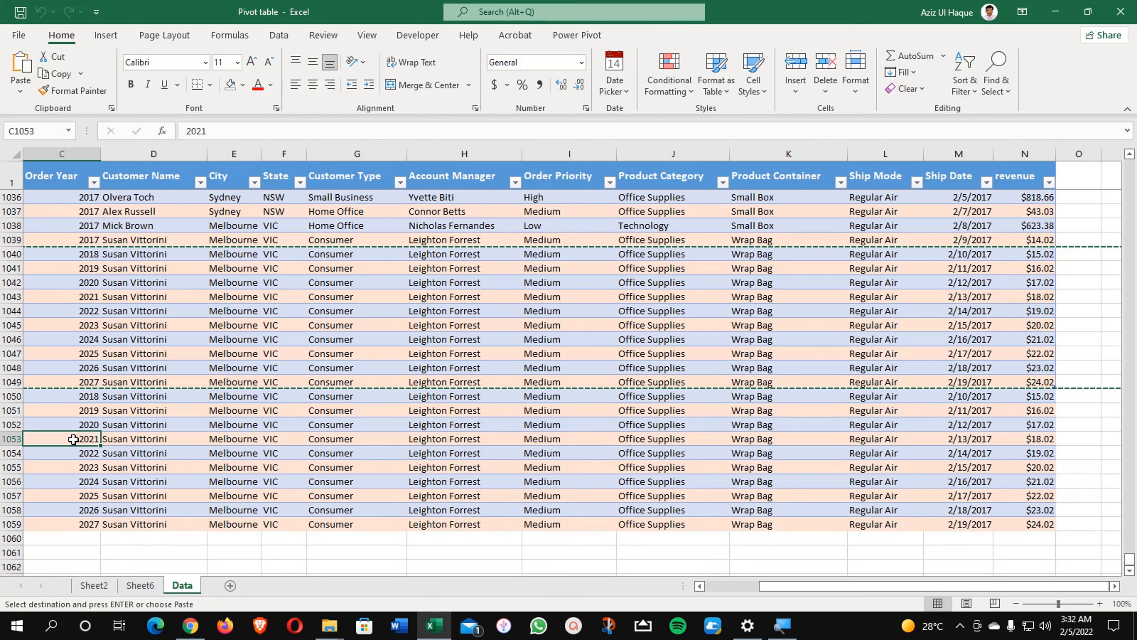
key(ctrl+Home)
click(50, 422)
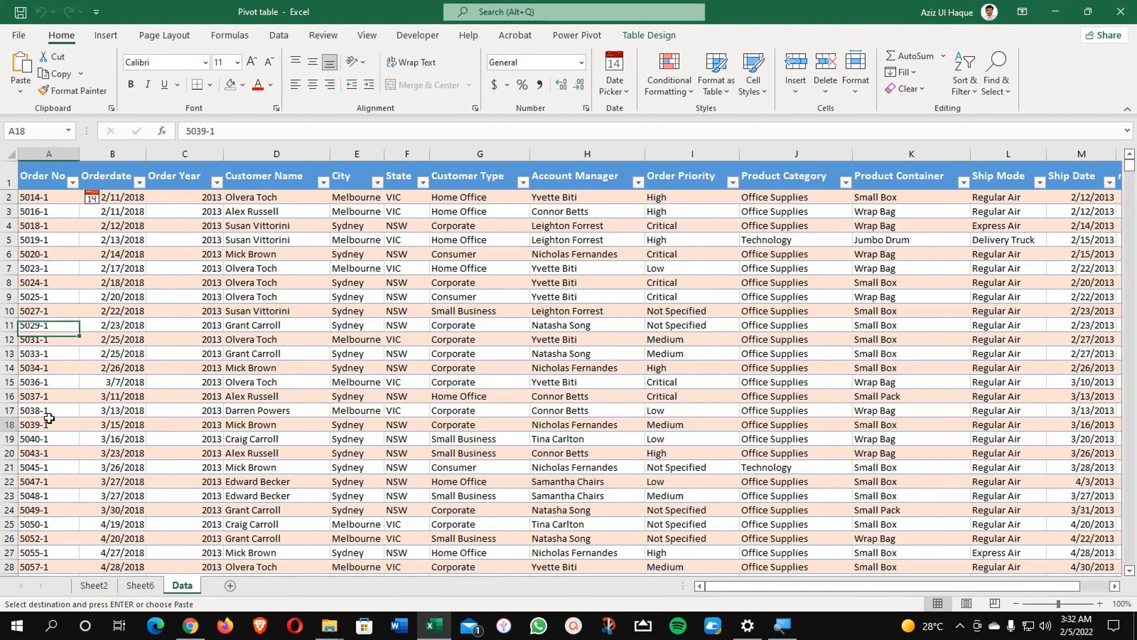
scroll(52, 423, down, 9)
scroll(60, 424, down, 20)
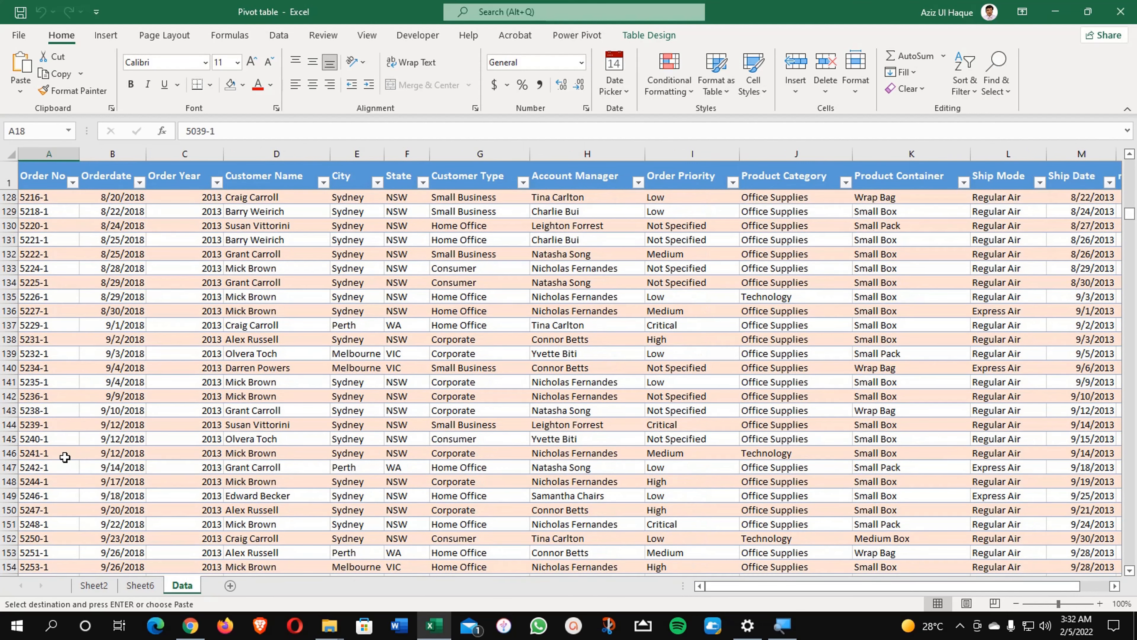
click(64, 457)
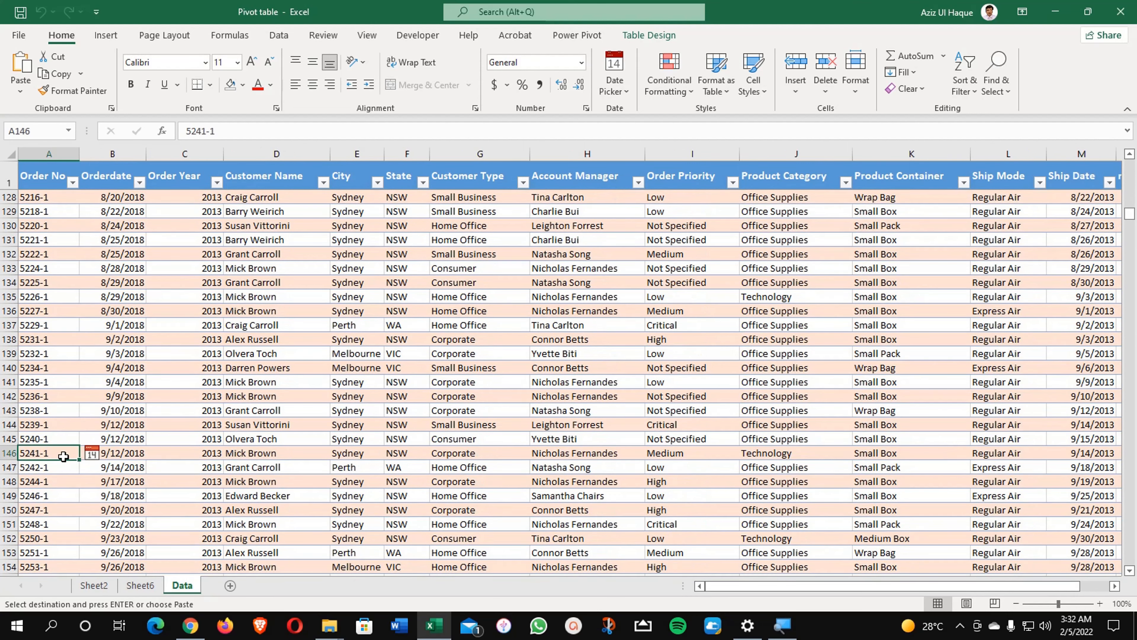
scroll(68, 461, down, 20)
scroll(68, 463, down, 20)
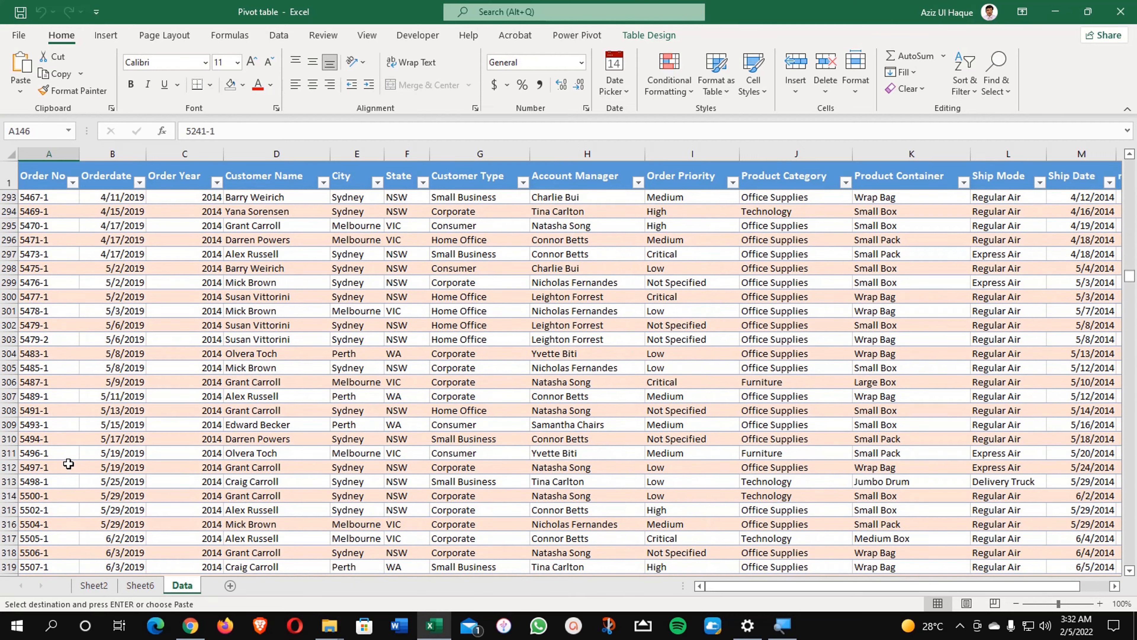
click(68, 464)
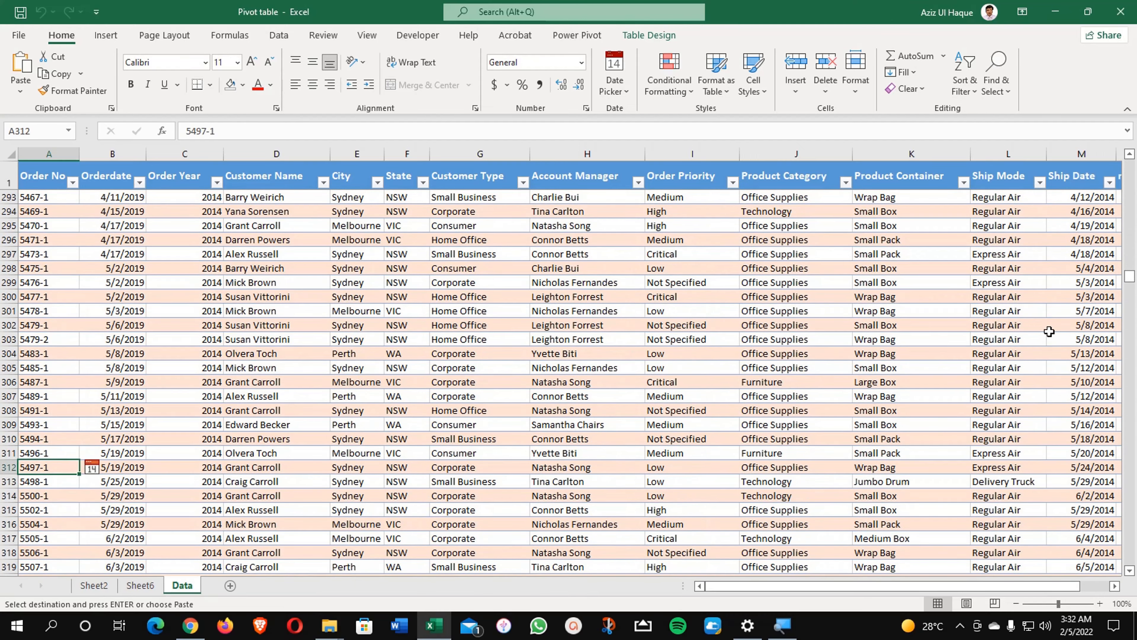
drag(1135, 283, 1135, 577)
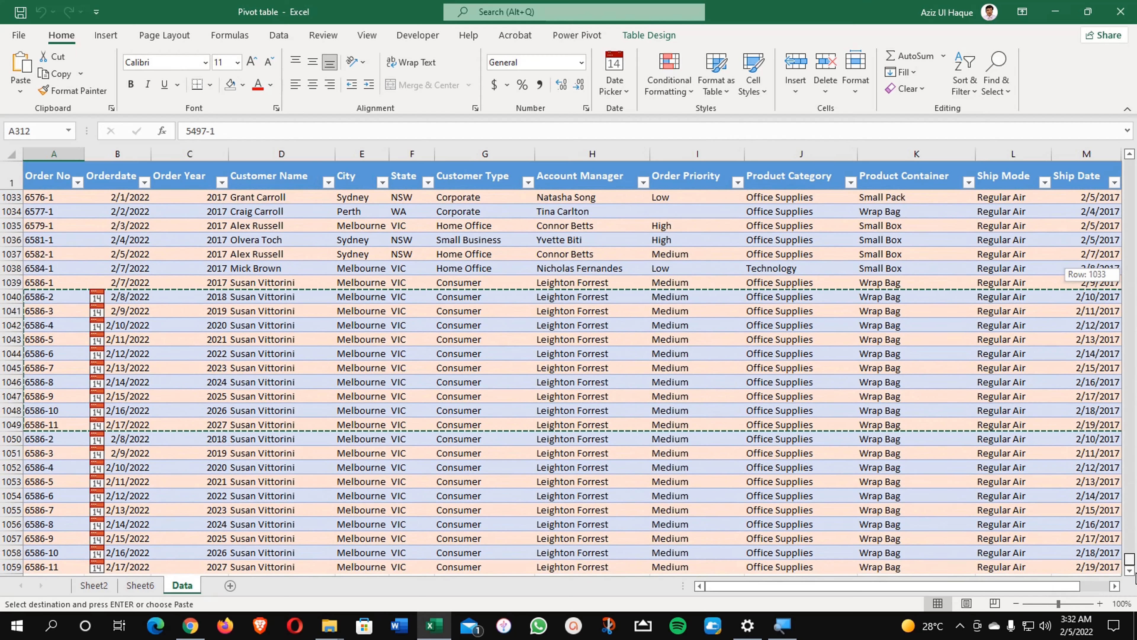
key(Escape)
click(616, 487)
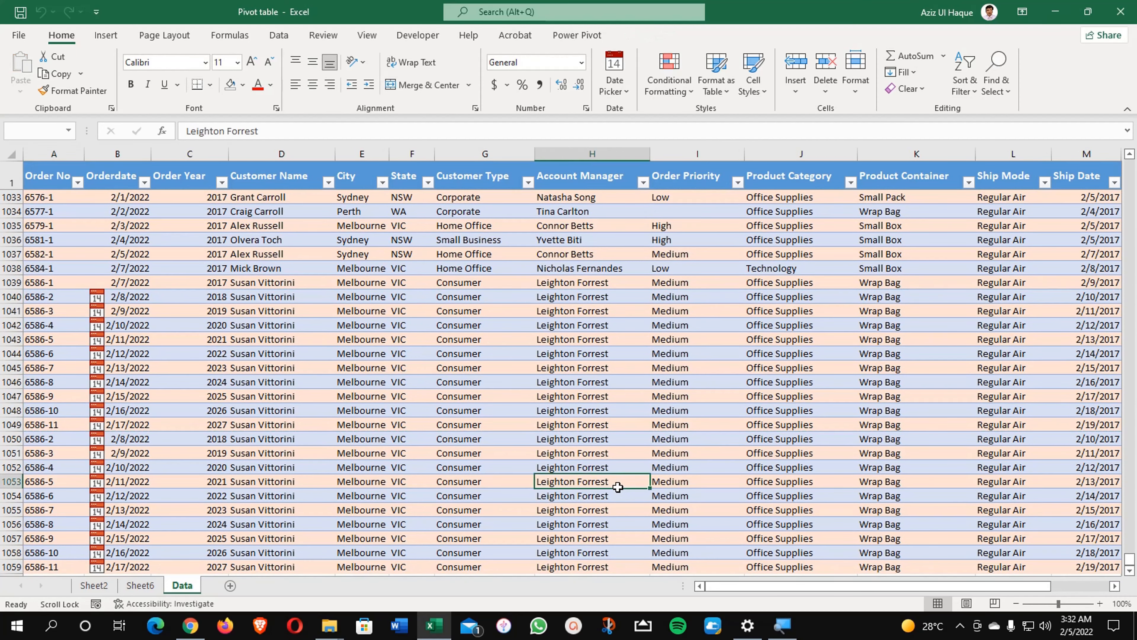
click(443, 412)
scroll(444, 446, down, 3)
scroll(444, 448, down, 1)
click(238, 424)
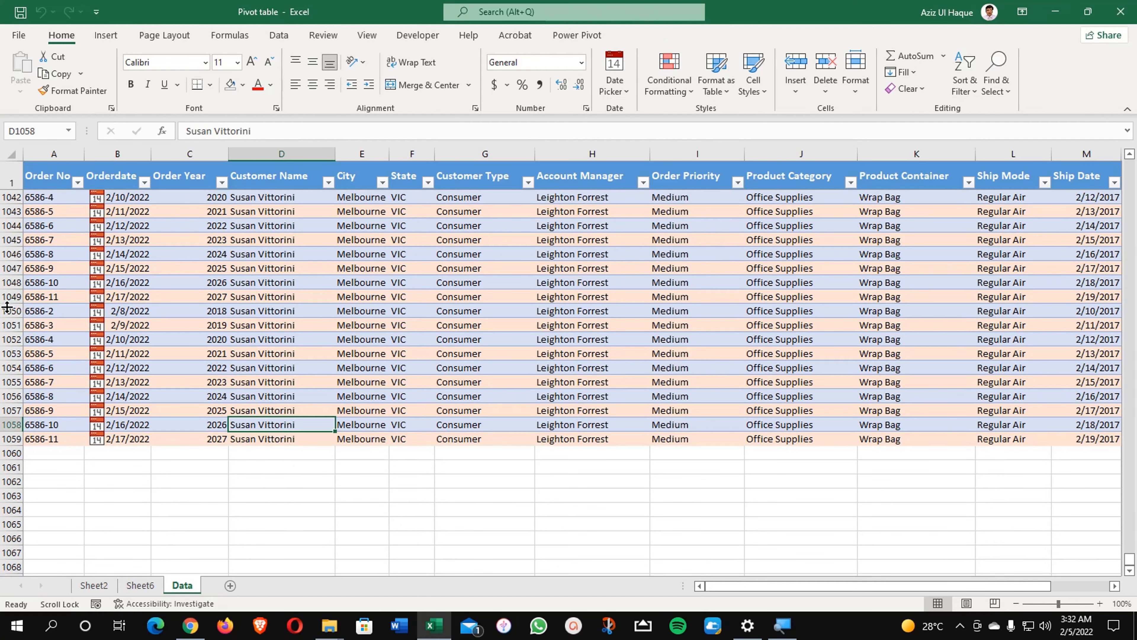
Step: Delete the pasted rows 1050 to 1059 from the Data sheet
drag(3, 309, 2, 438)
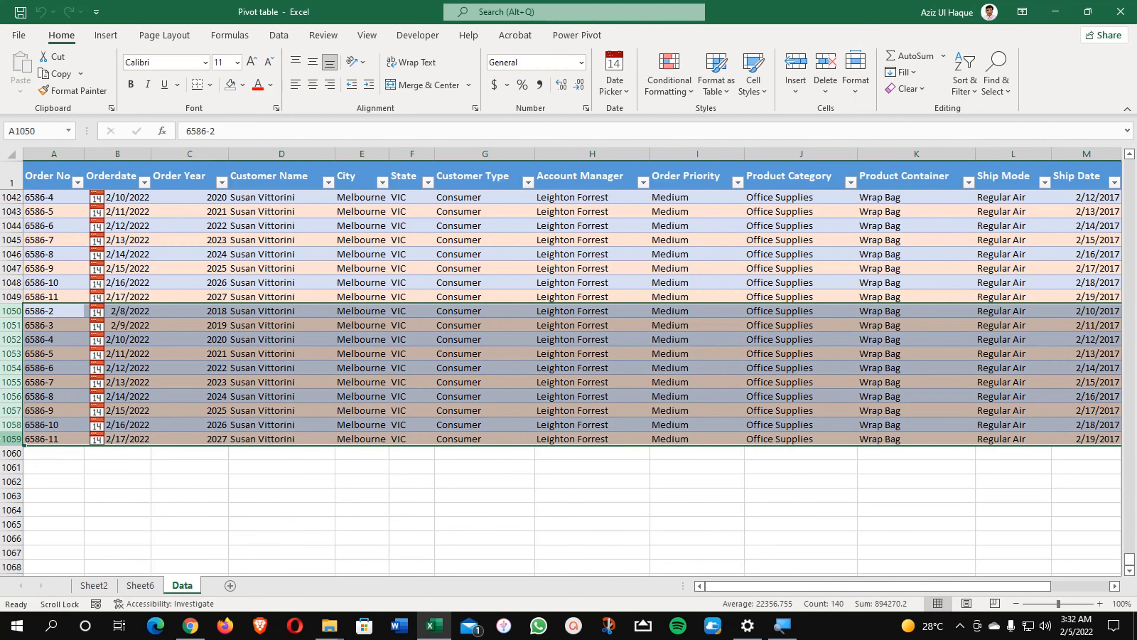
key(ctrl+minus)
click(76, 341)
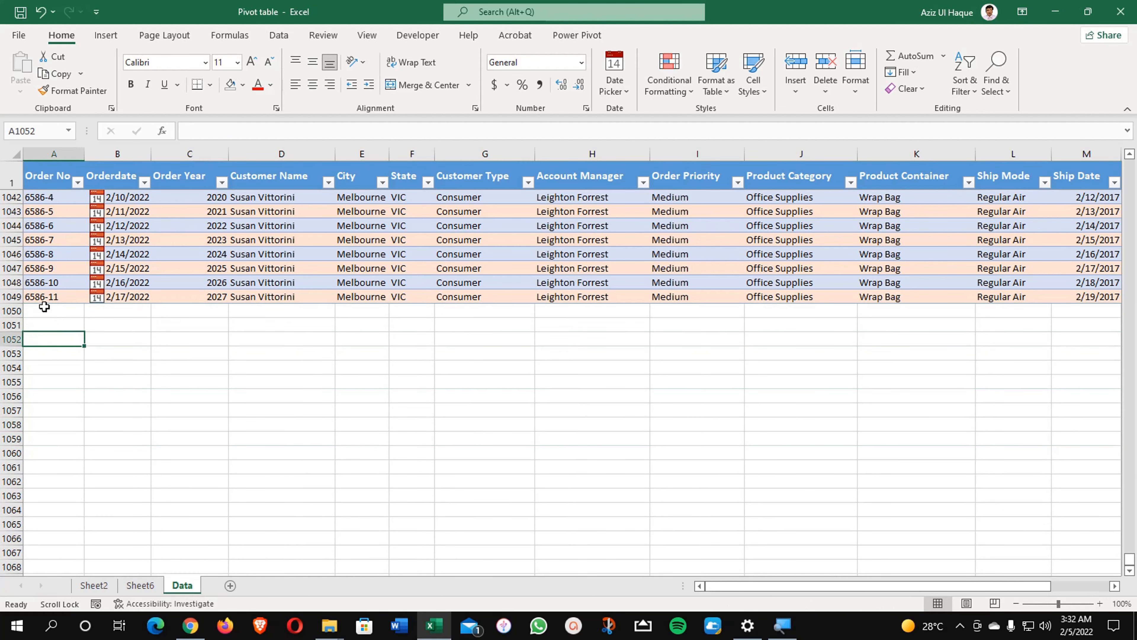
Step: Fill the last order number down column A of the Data sheet, one row at a time, from row 1050 to row 1058
click(44, 309)
key(ctrl+d)
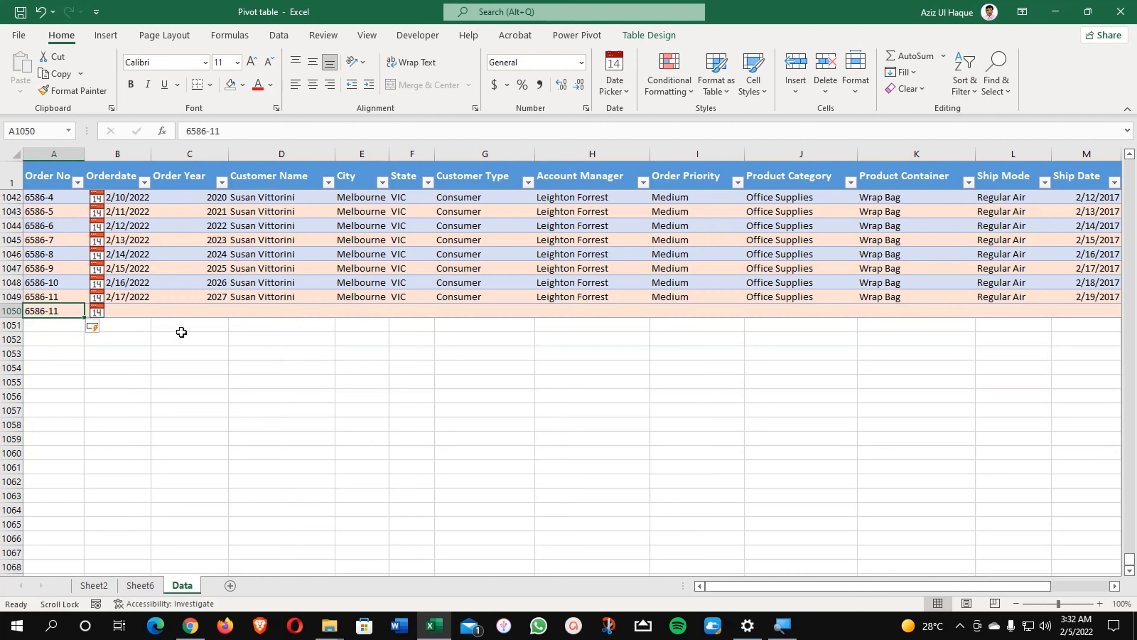
click(57, 327)
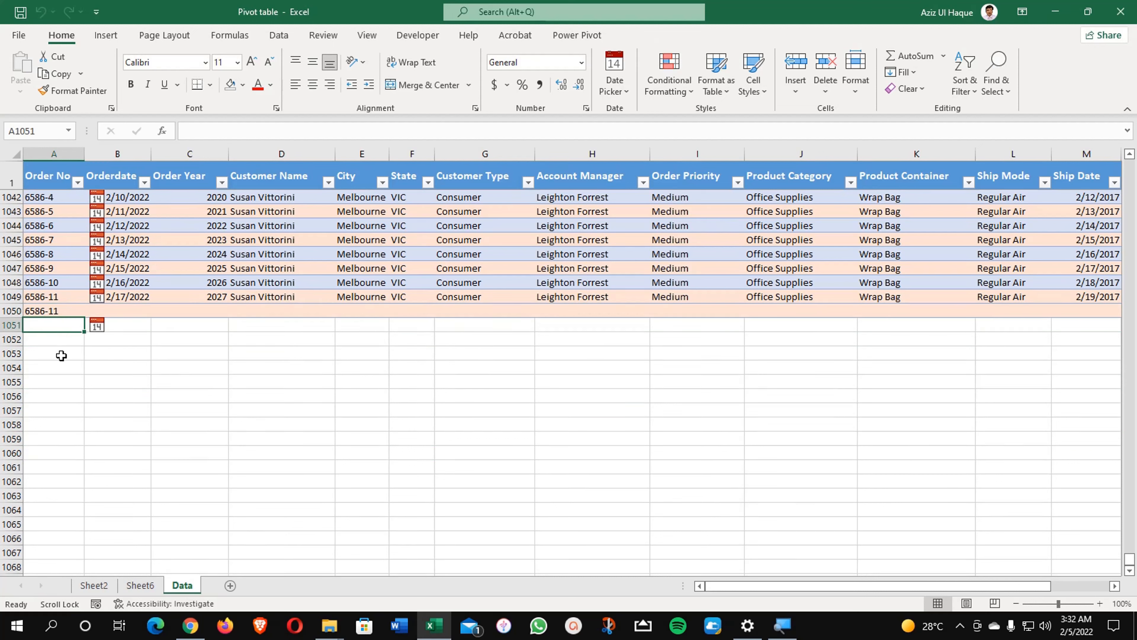
key(ctrl+d)
click(56, 340)
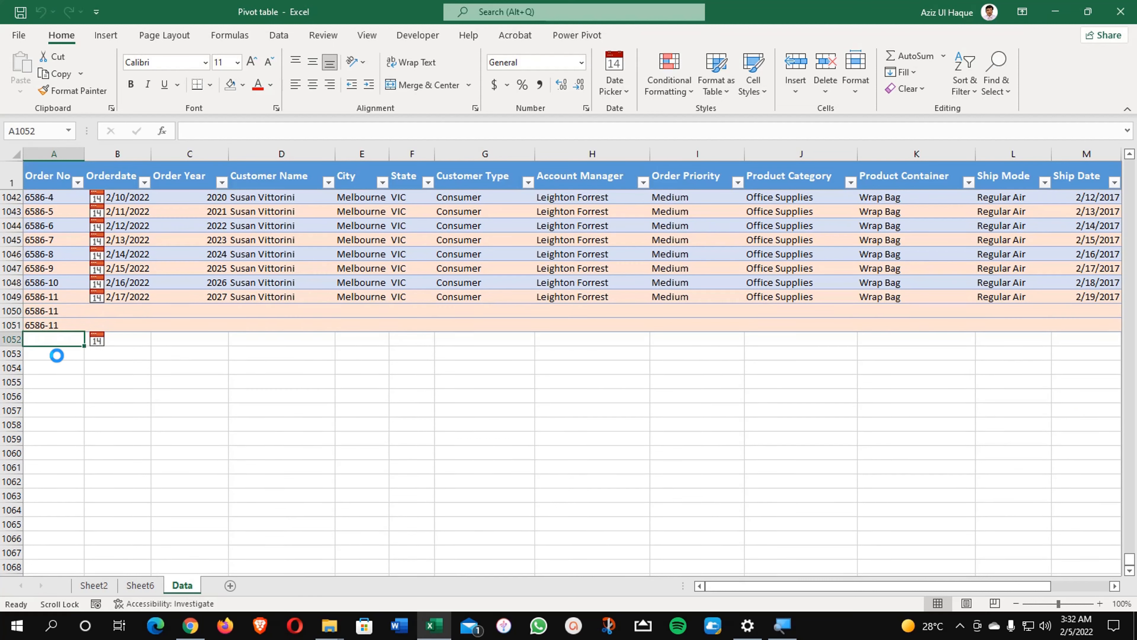
key(ctrl+d)
click(58, 353)
key(ctrl+d)
click(58, 368)
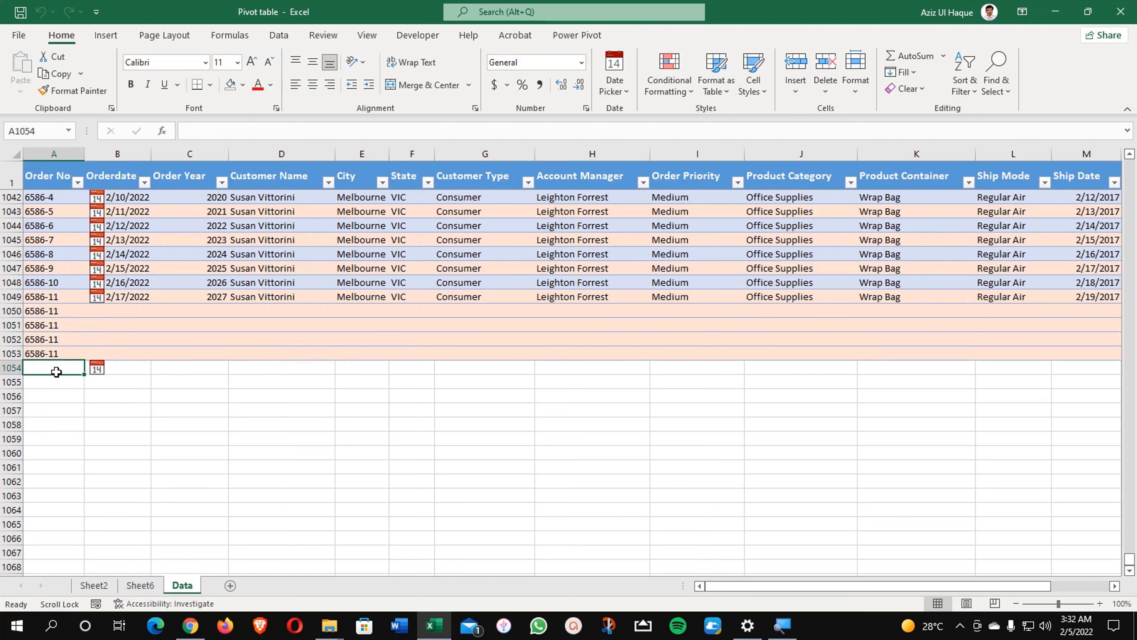
key(ctrl+d)
click(56, 383)
key(ctrl+d)
click(54, 396)
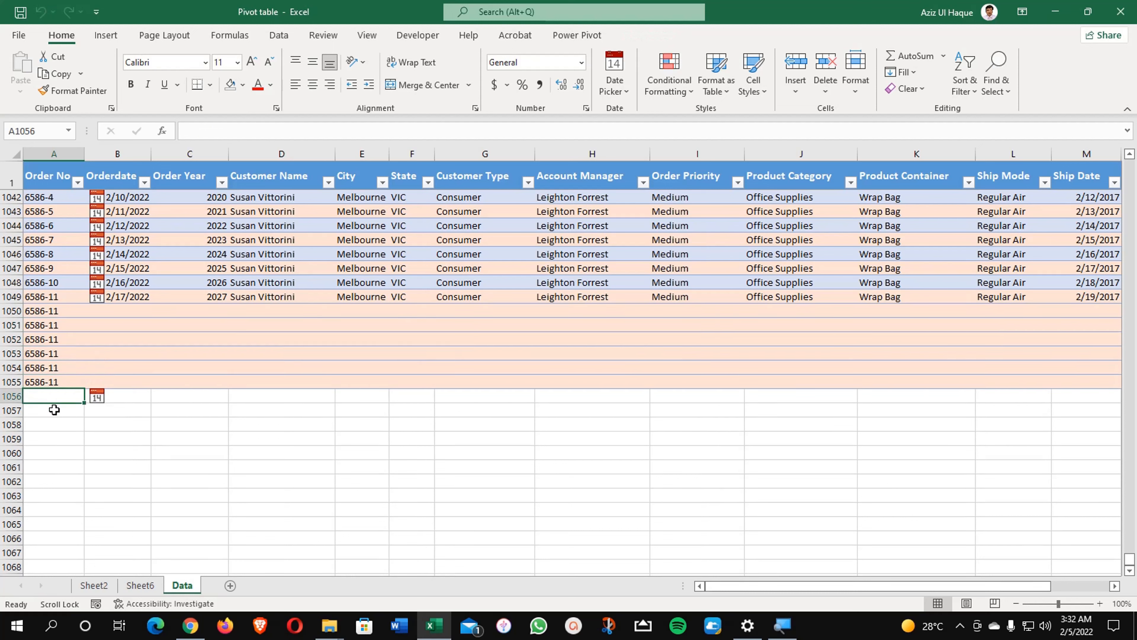
key(ctrl+d)
click(48, 409)
key(ctrl+d)
click(47, 426)
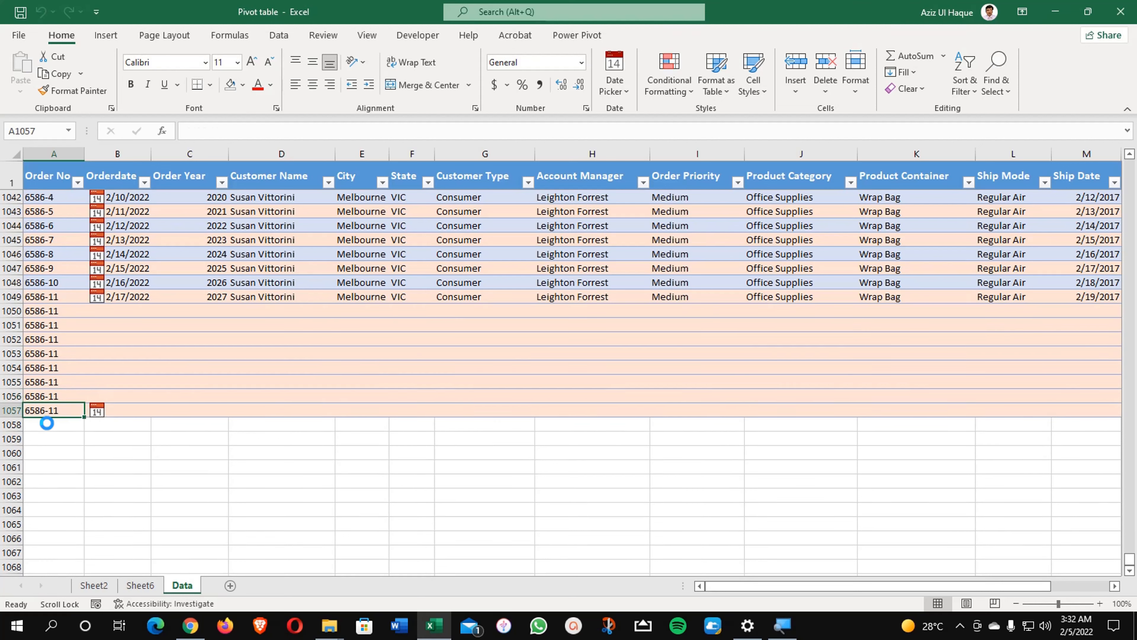
key(ctrl+d)
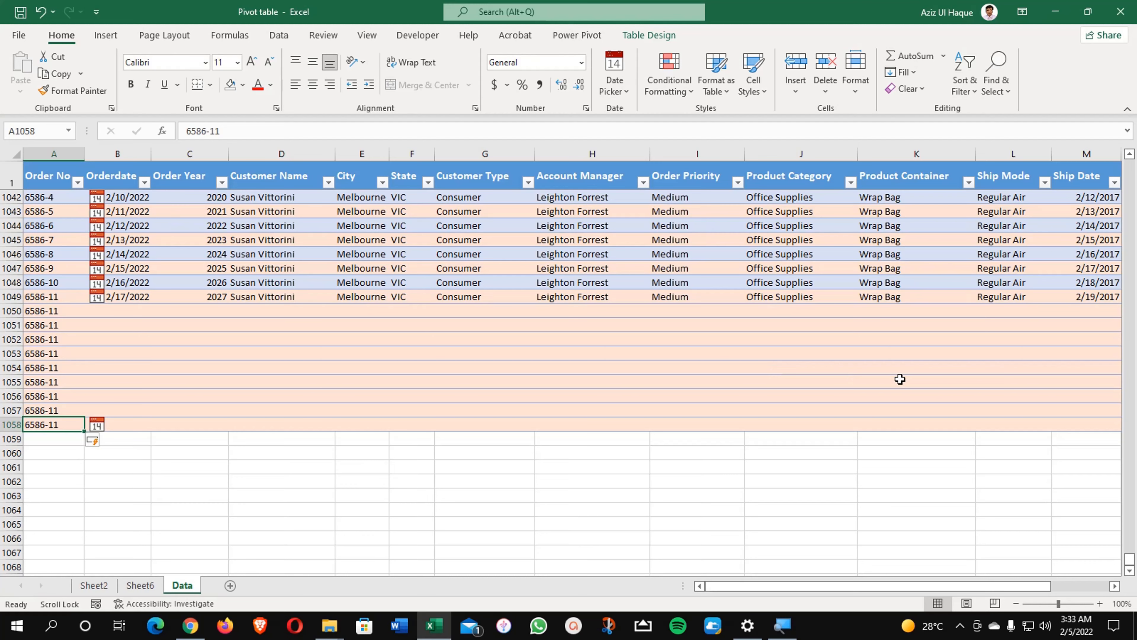
Step: Check how far the table now extends on the Data sheet and delete the added rows 1050 to 1058
scroll(900, 379, down, 1)
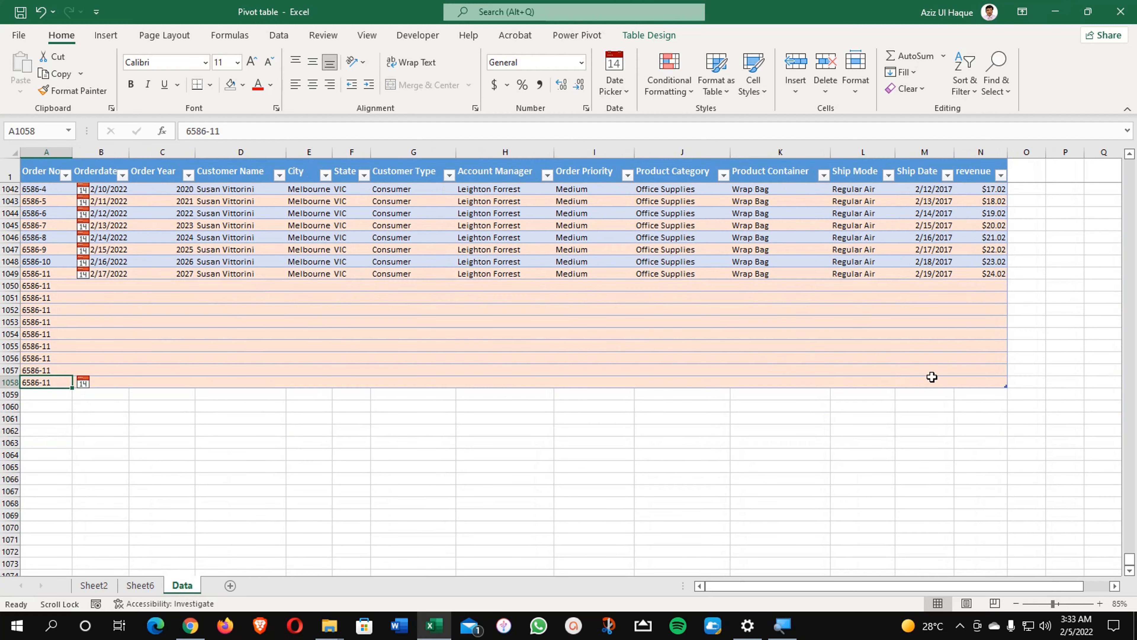
key(super)
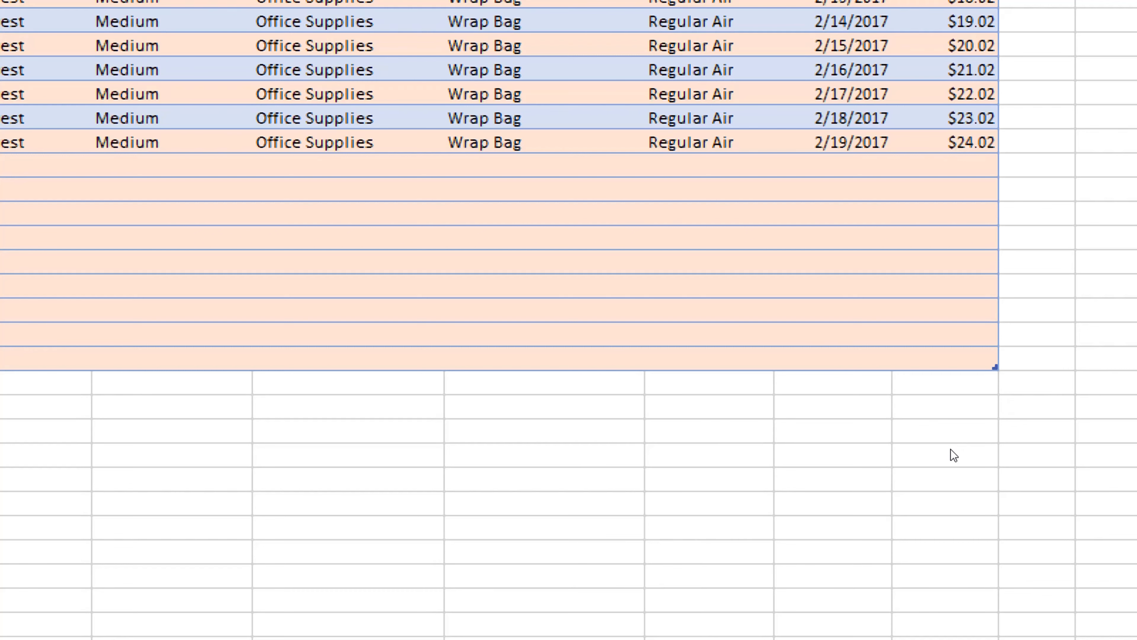
key(super+minus)
key(super)
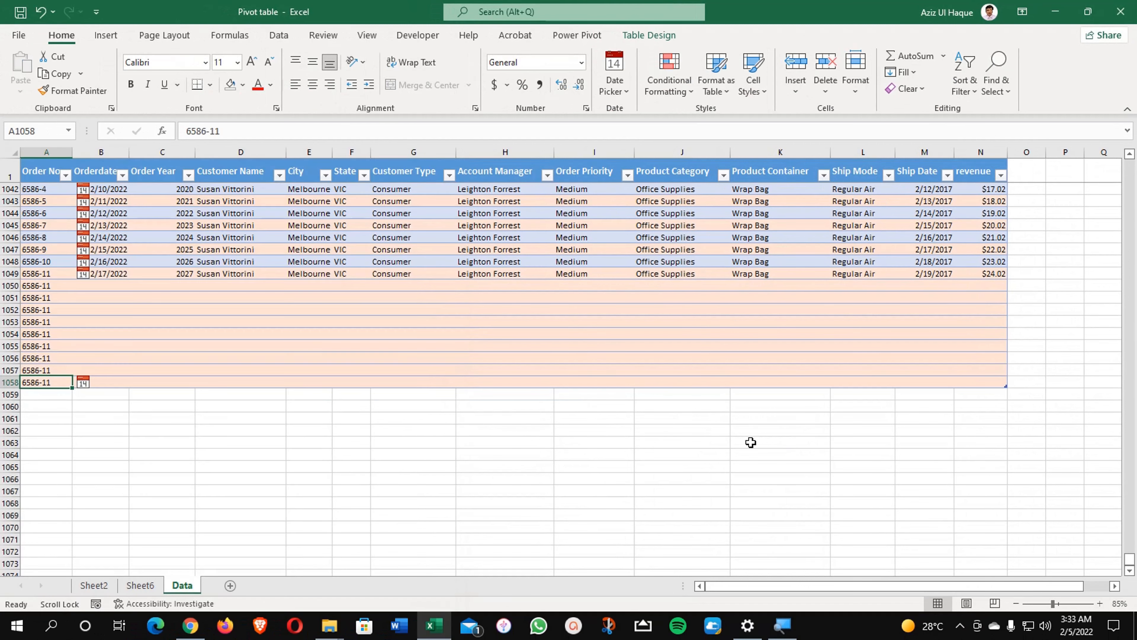
click(4, 273)
drag(7, 281, 2, 378)
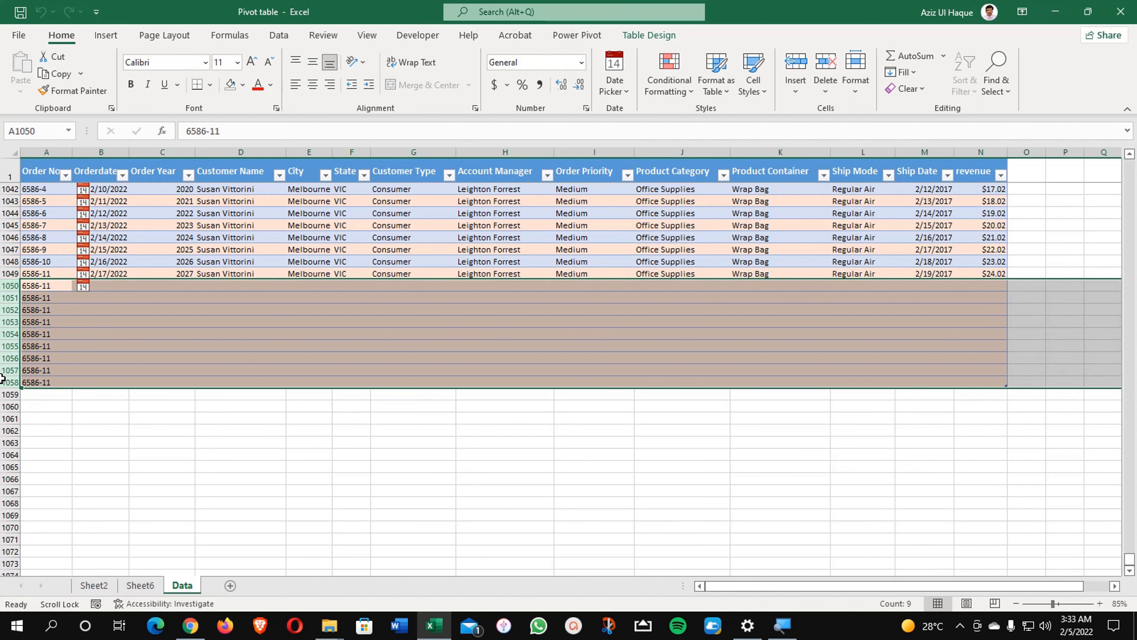
key(ctrl+minus)
drag(100, 334, 135, 335)
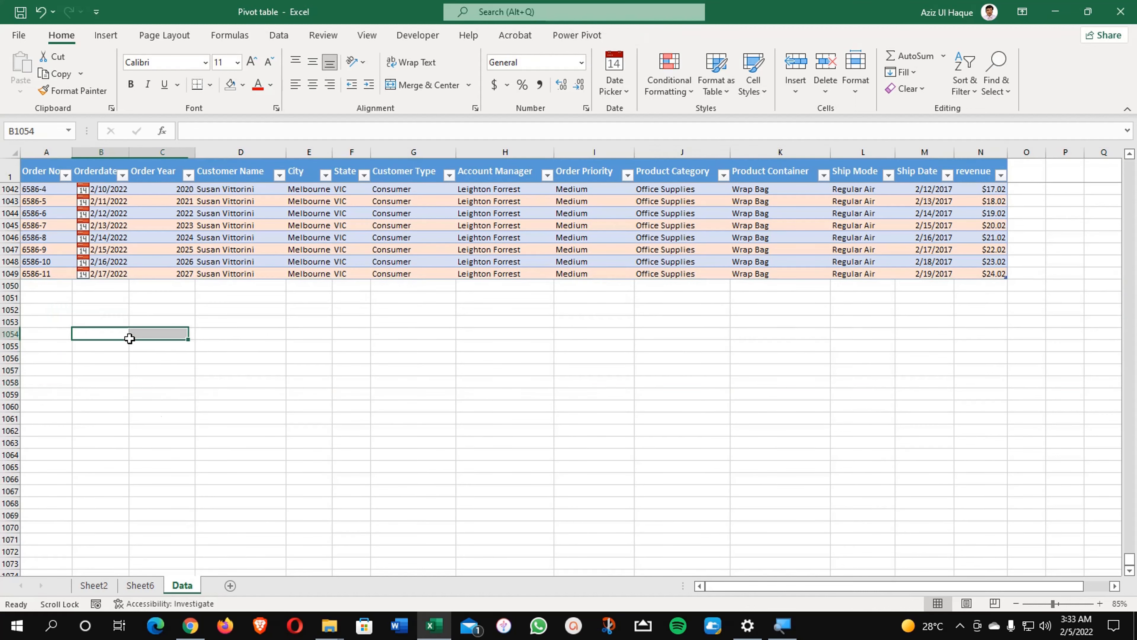
Step: Clear the pasted grand total from cell C9 beside the PivotTable on Sheet6
click(139, 585)
click(192, 408)
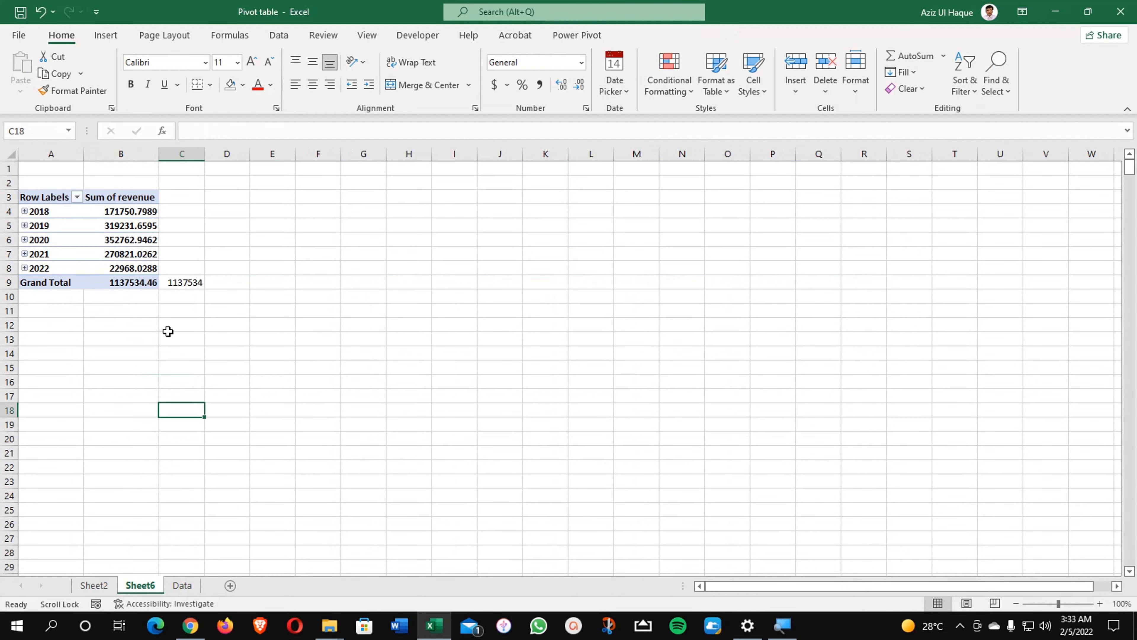
click(187, 287)
key(Delete)
click(183, 309)
click(114, 325)
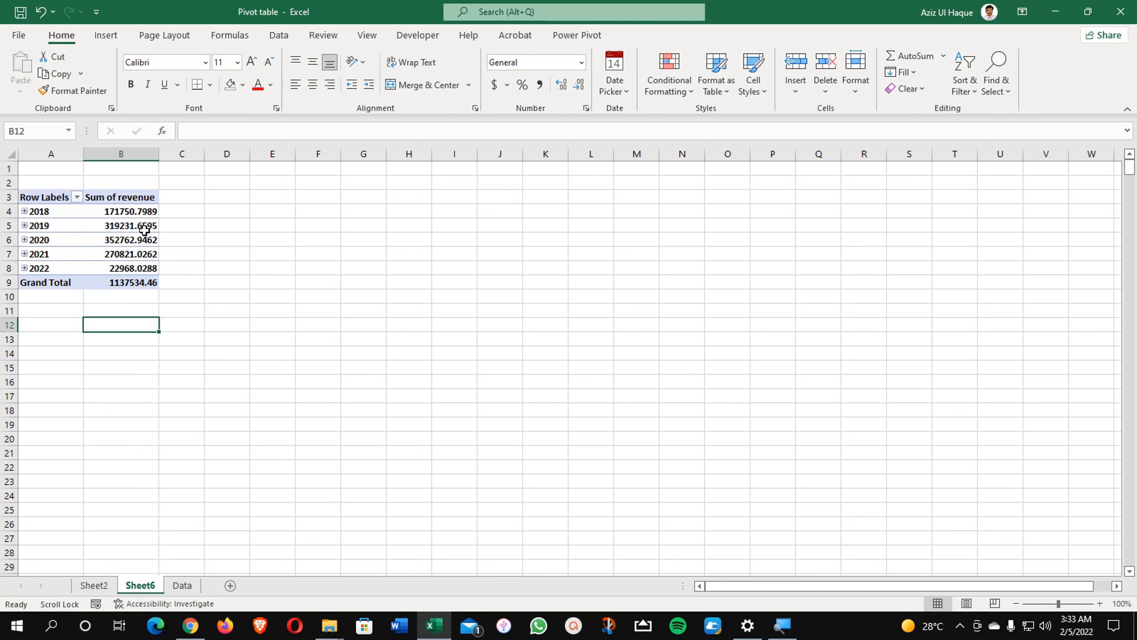
Step: Add the revenue field to the PivotTable values a second time and summarize it by Average
click(142, 212)
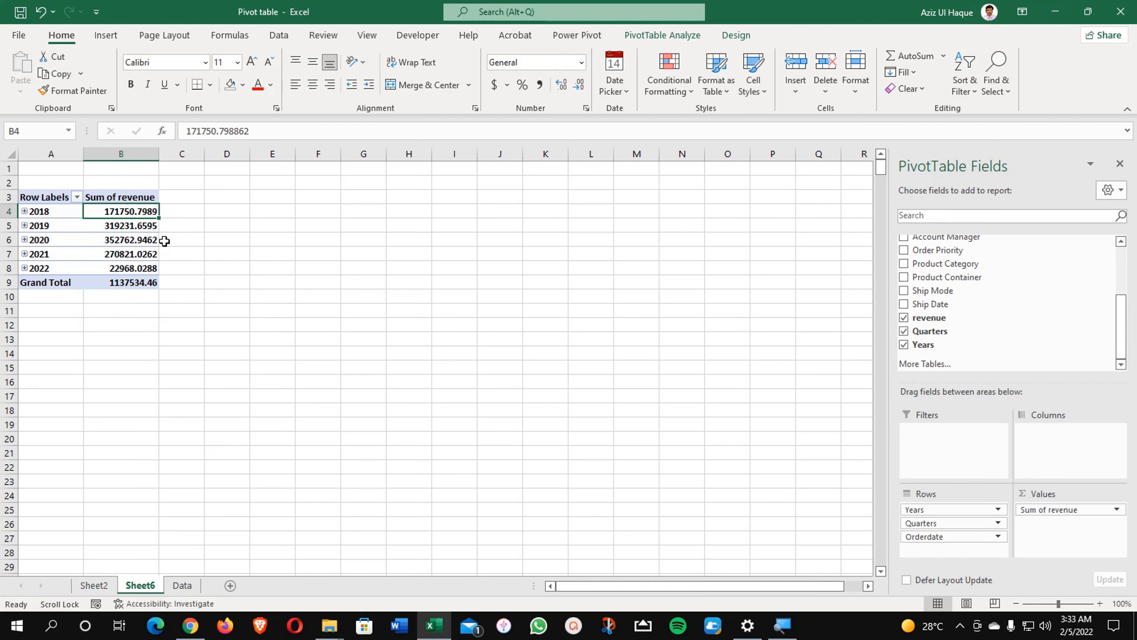
mouse_move(126, 225)
mouse_move(59, 229)
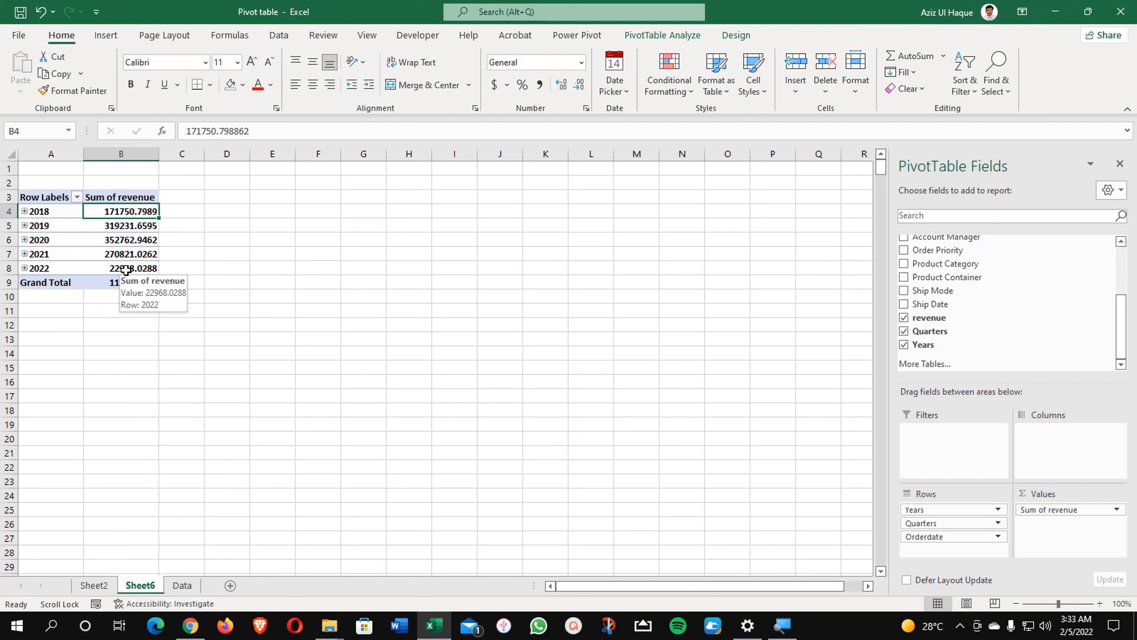
drag(954, 327, 1077, 522)
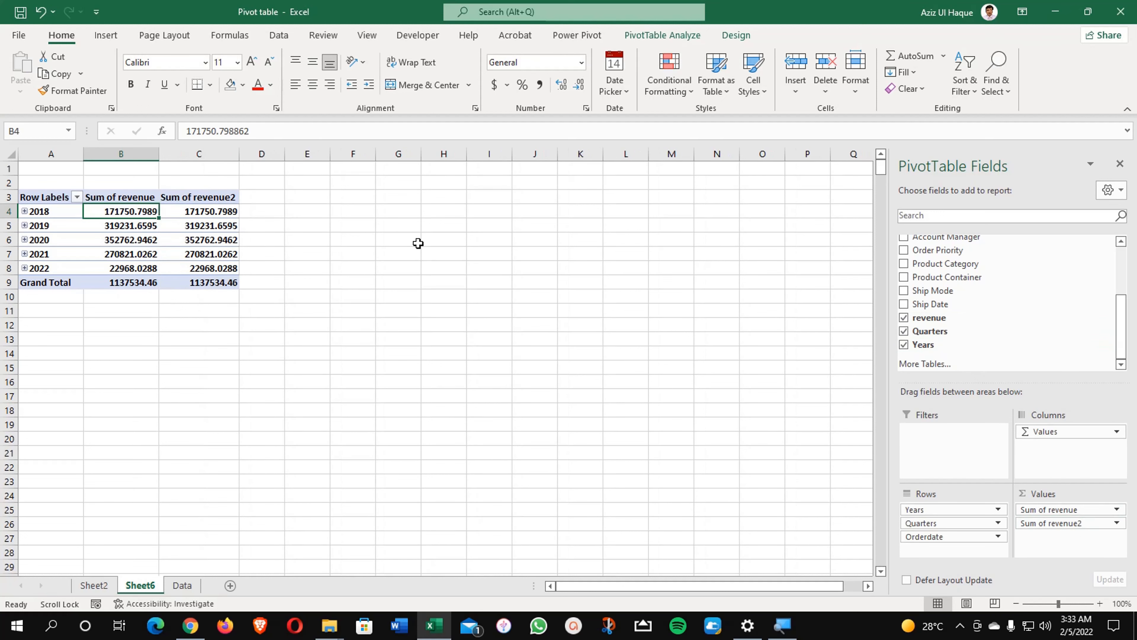
click(217, 197)
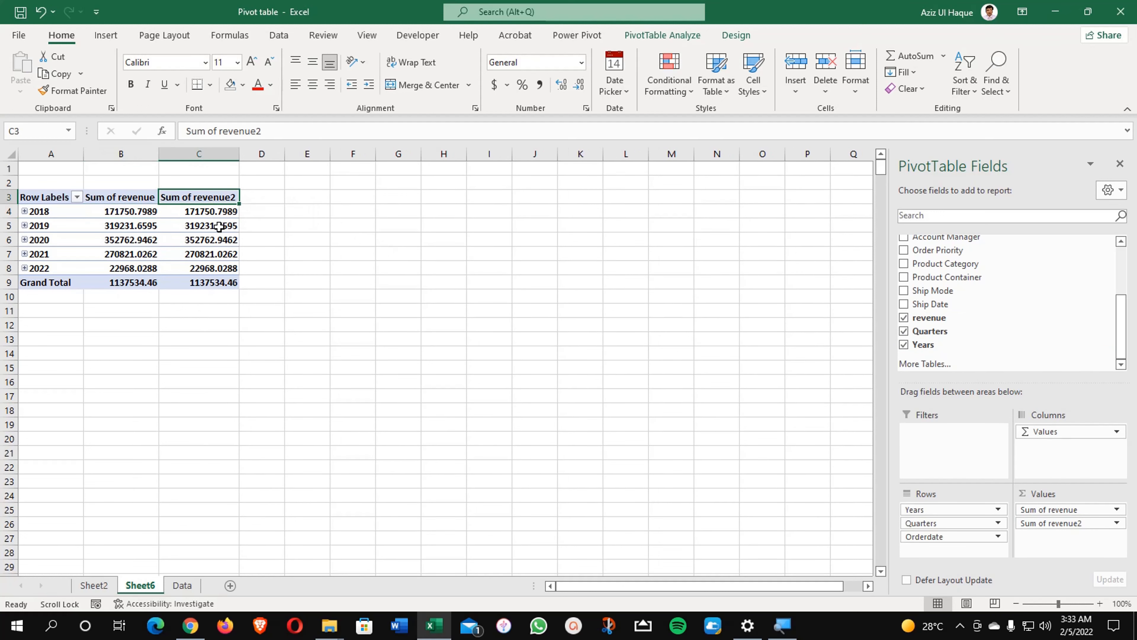
right_click(213, 196)
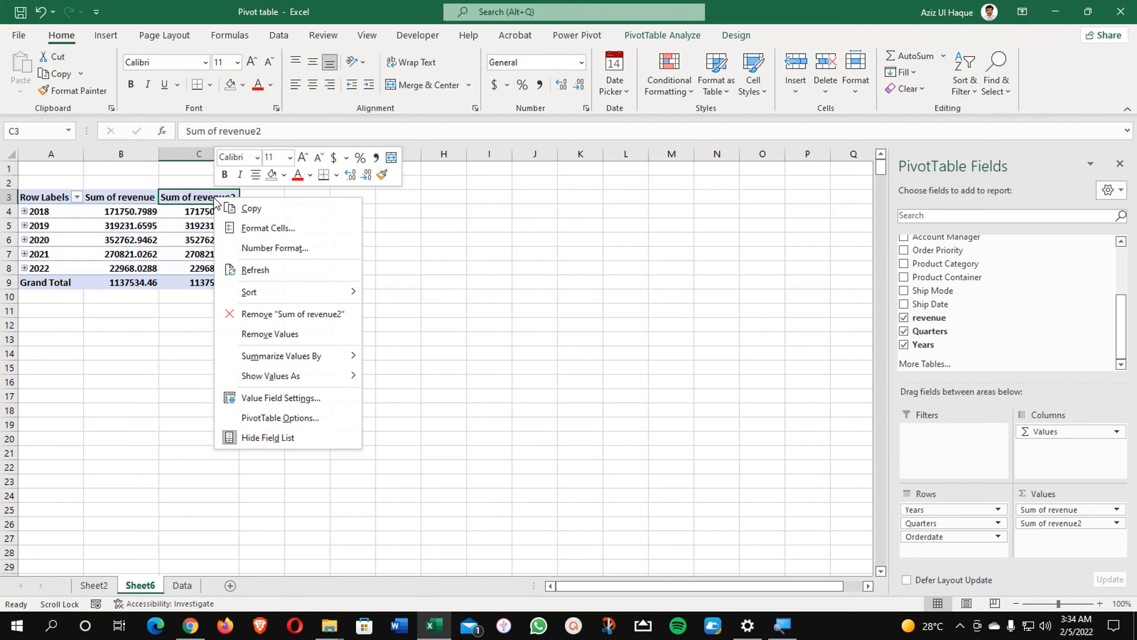
click(304, 405)
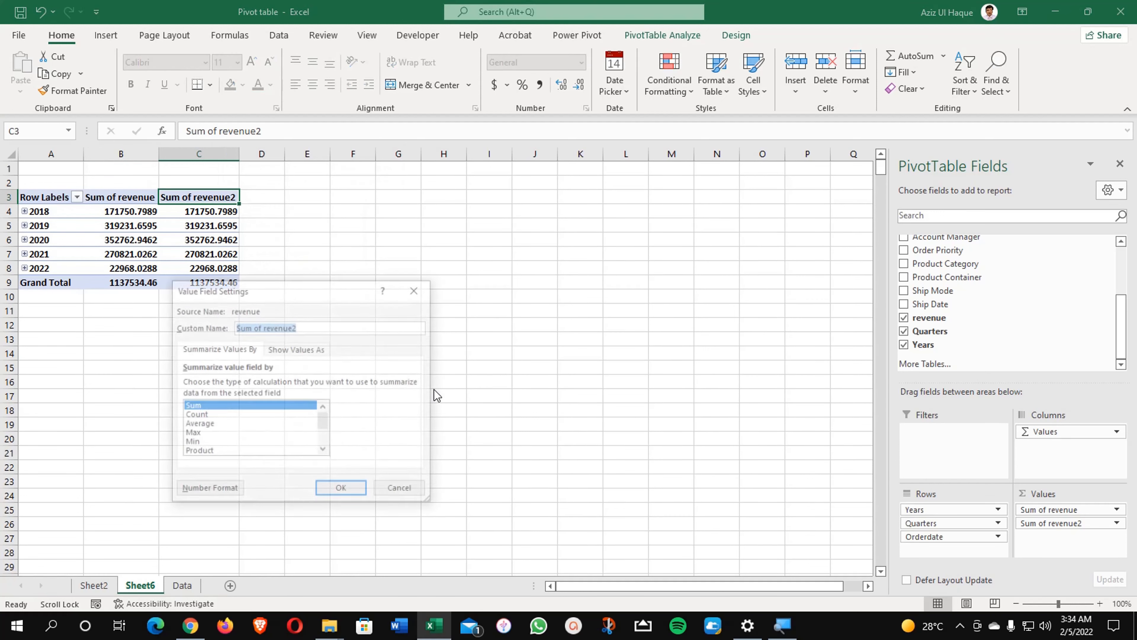
click(211, 426)
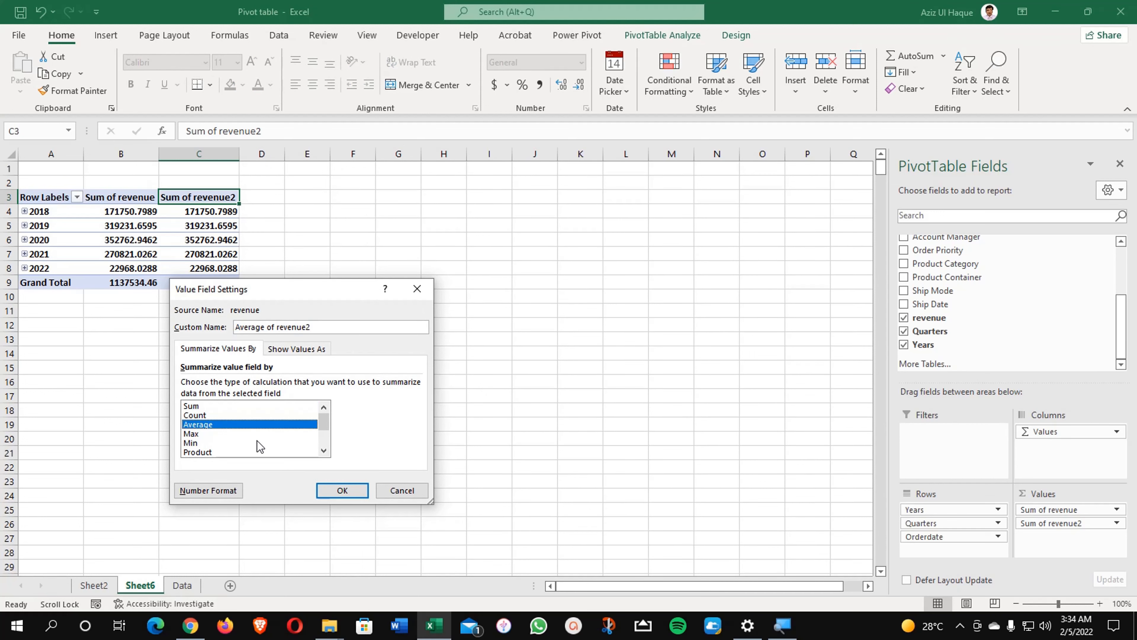
click(343, 489)
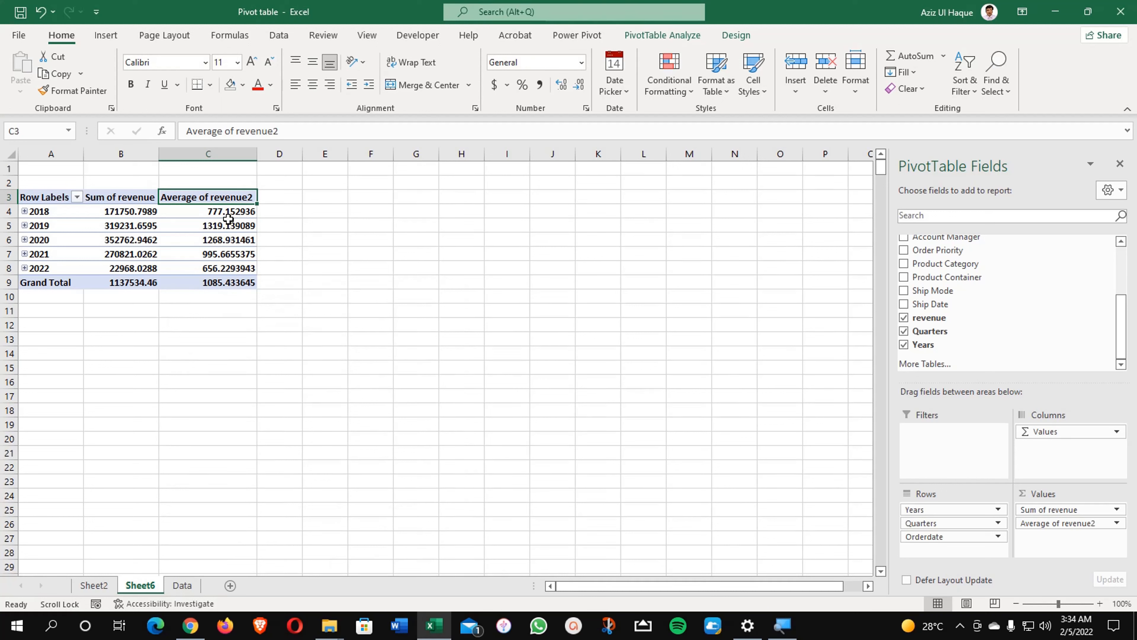
Step: Add the revenue field to the PivotTable values a third time and summarize it by Count
drag(930, 318, 1048, 540)
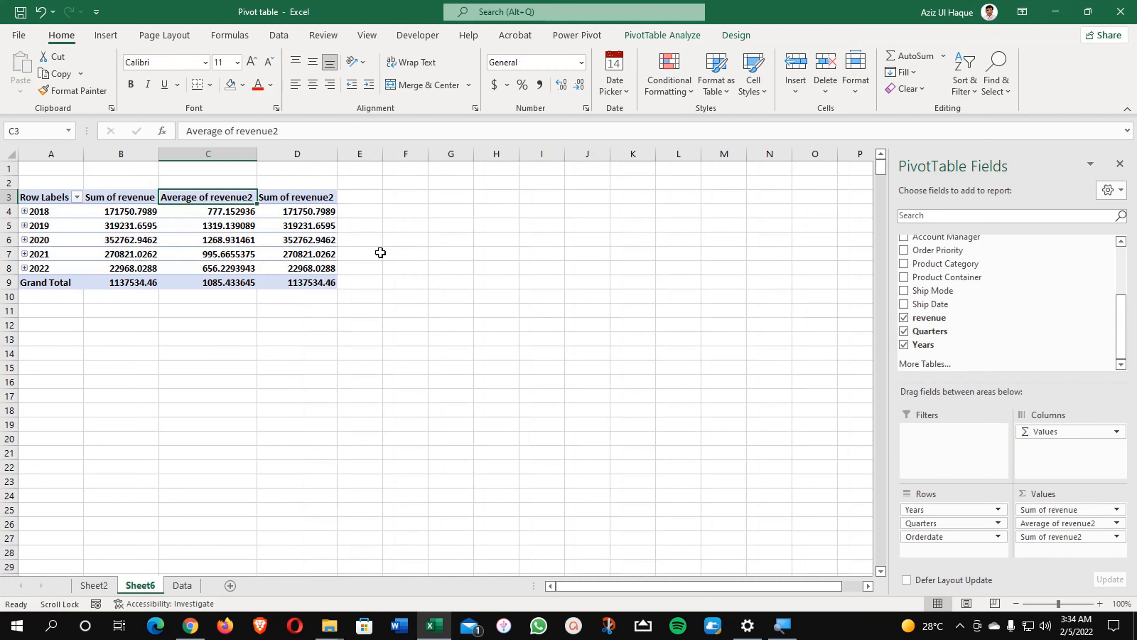
click(316, 200)
right_click(316, 200)
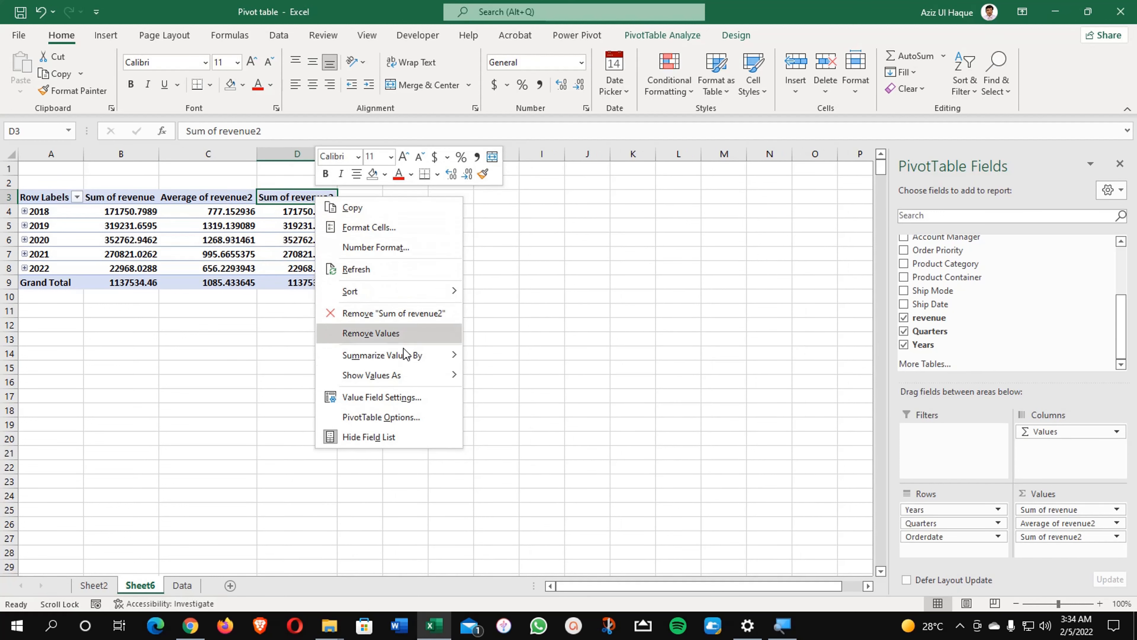
click(418, 398)
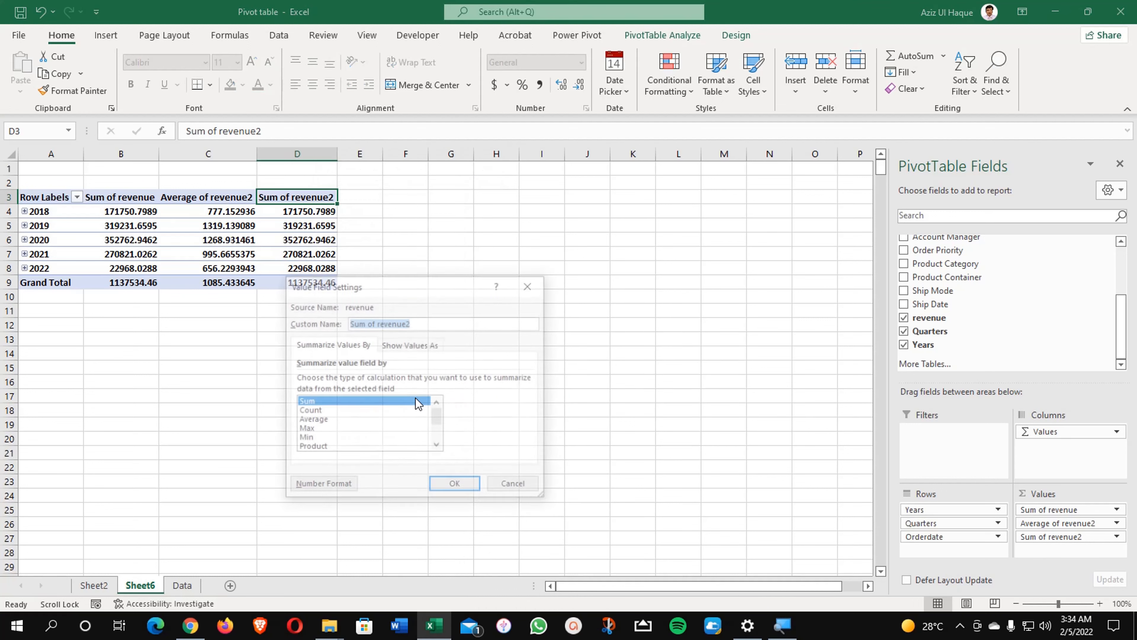
click(340, 411)
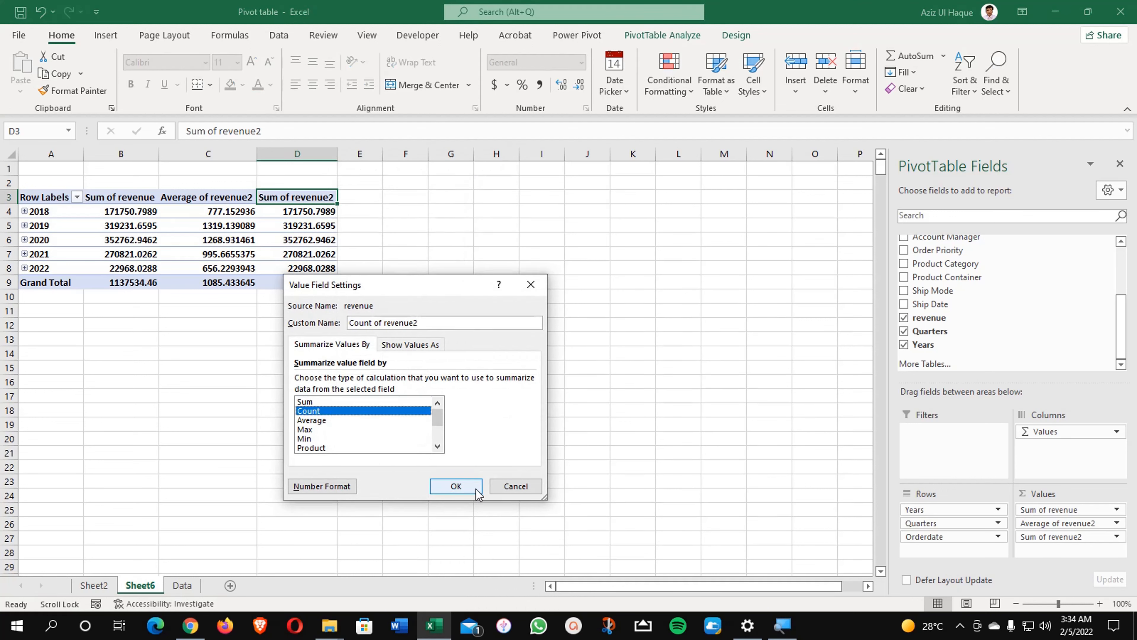
click(456, 486)
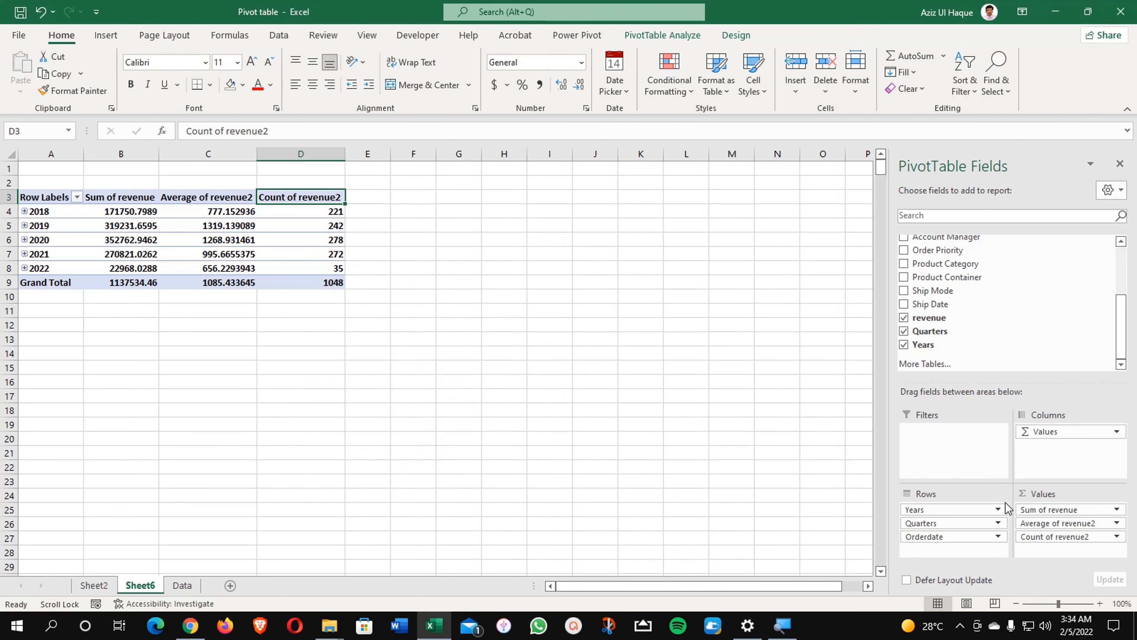
Step: Move the count of revenue ahead of the sum and average in the PivotTable values and review its yearly counts
click(1051, 538)
drag(1051, 538, 1035, 509)
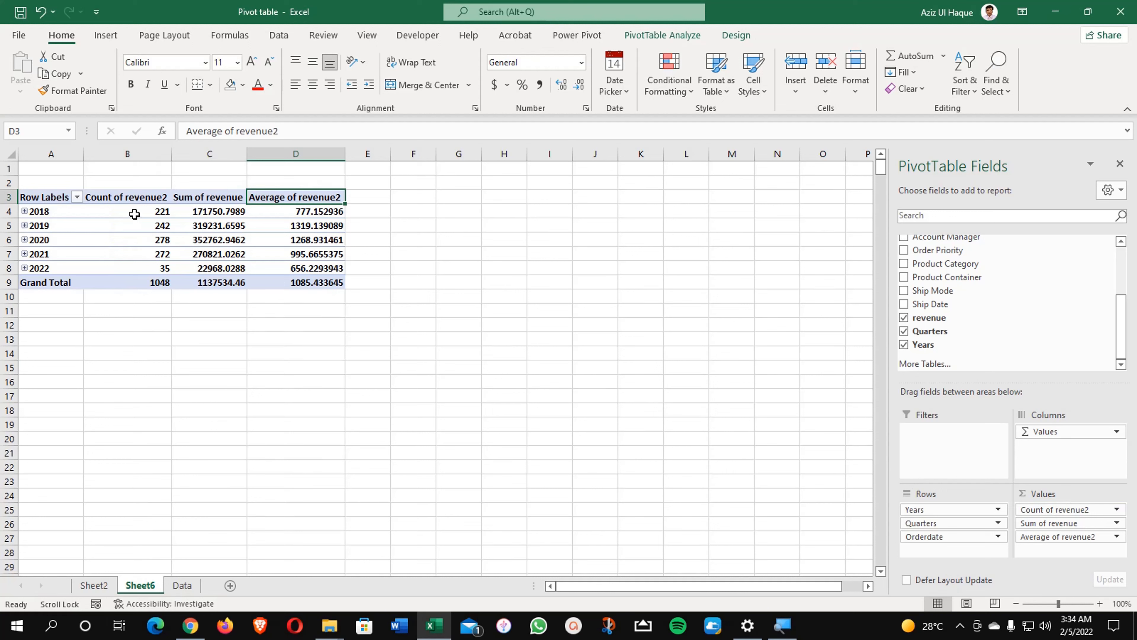
mouse_move(138, 214)
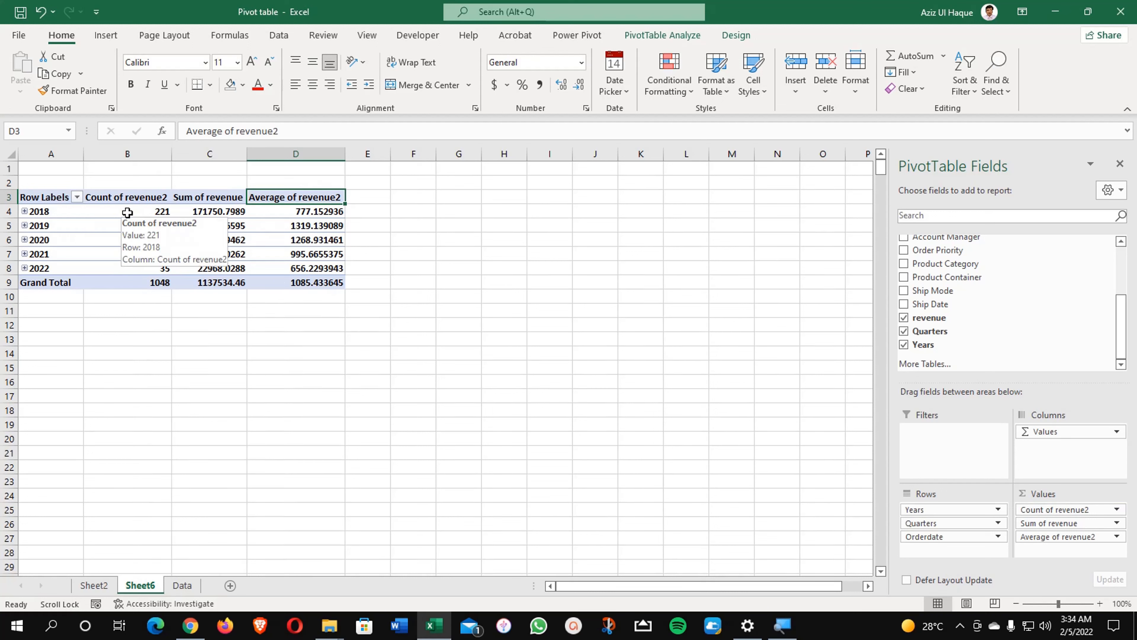
click(127, 212)
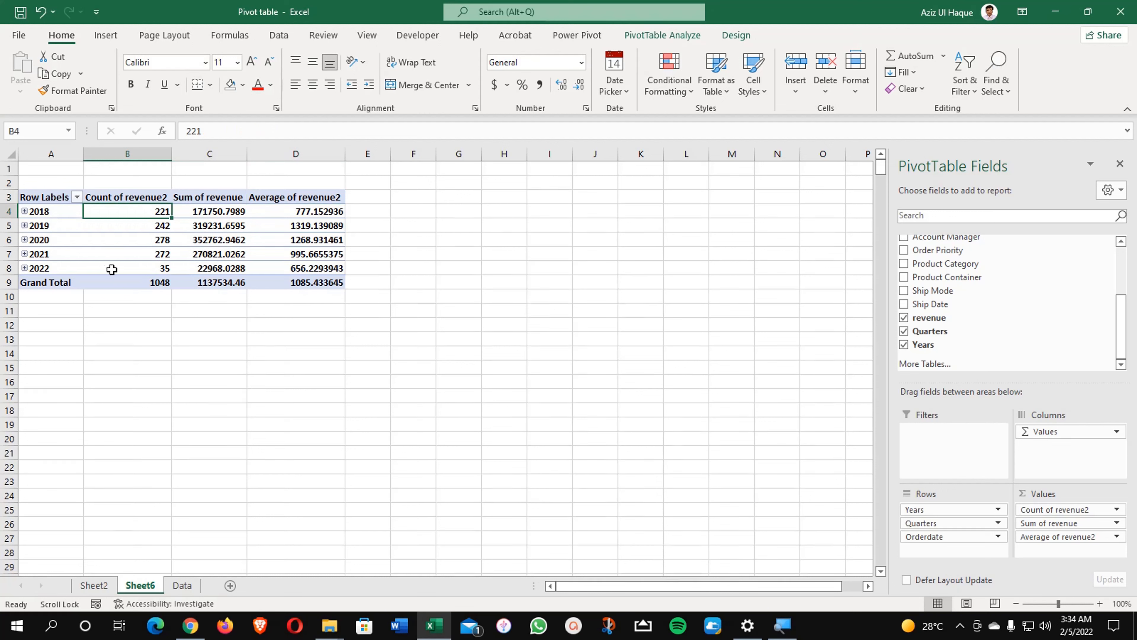
click(121, 268)
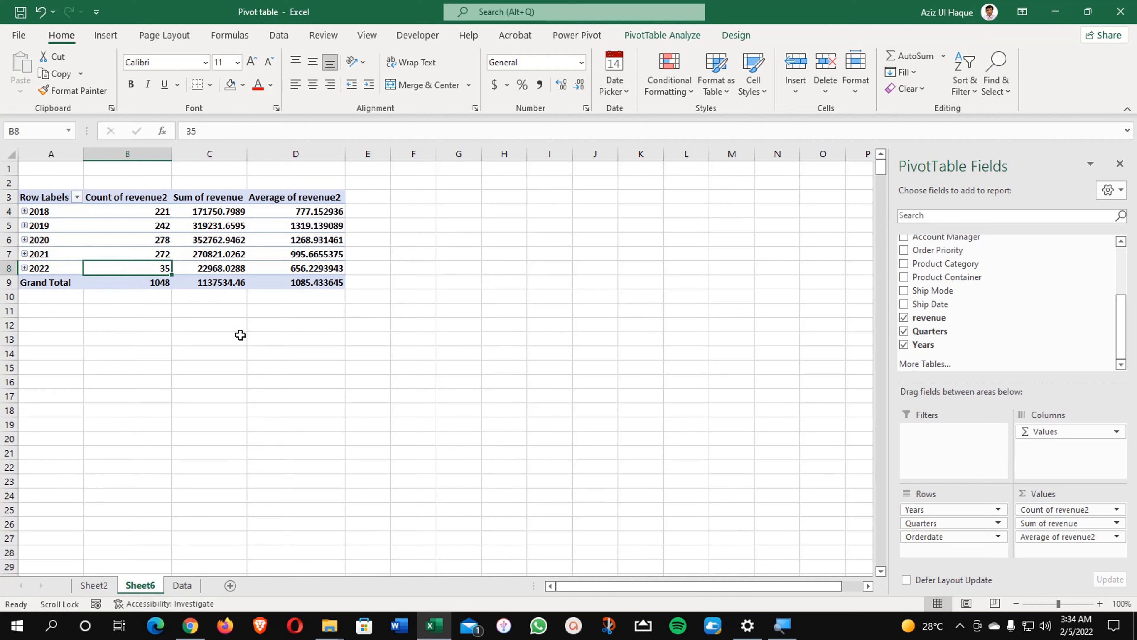
Step: Add the revenue field to the PivotTable values a fourth time and open its value field settings
click(296, 197)
drag(938, 319, 1074, 555)
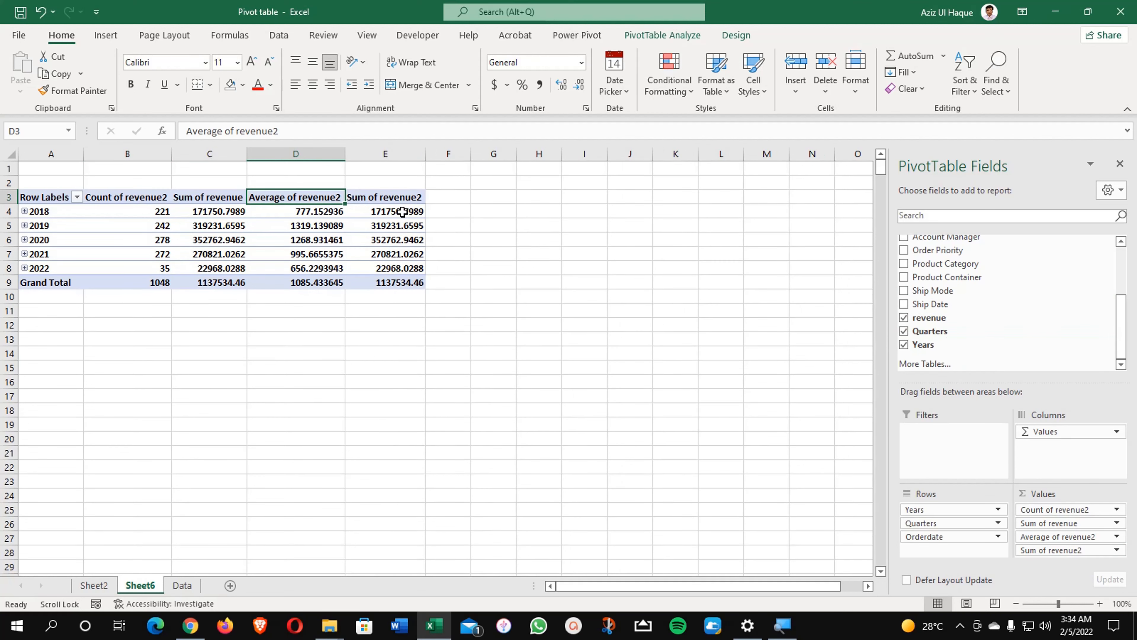
click(402, 198)
right_click(402, 199)
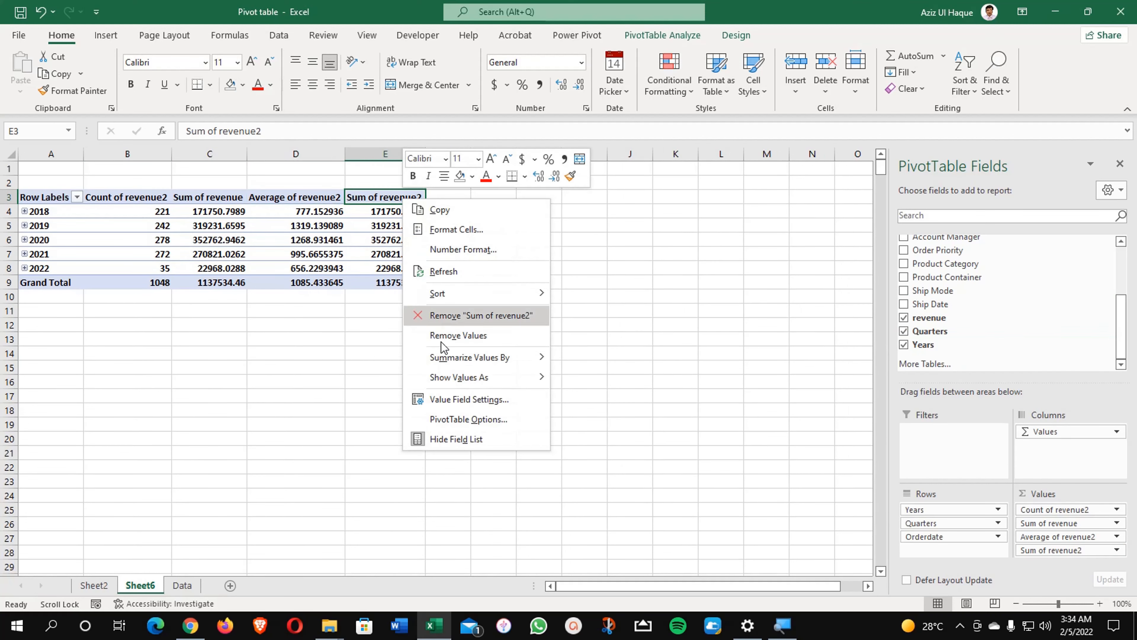
click(465, 400)
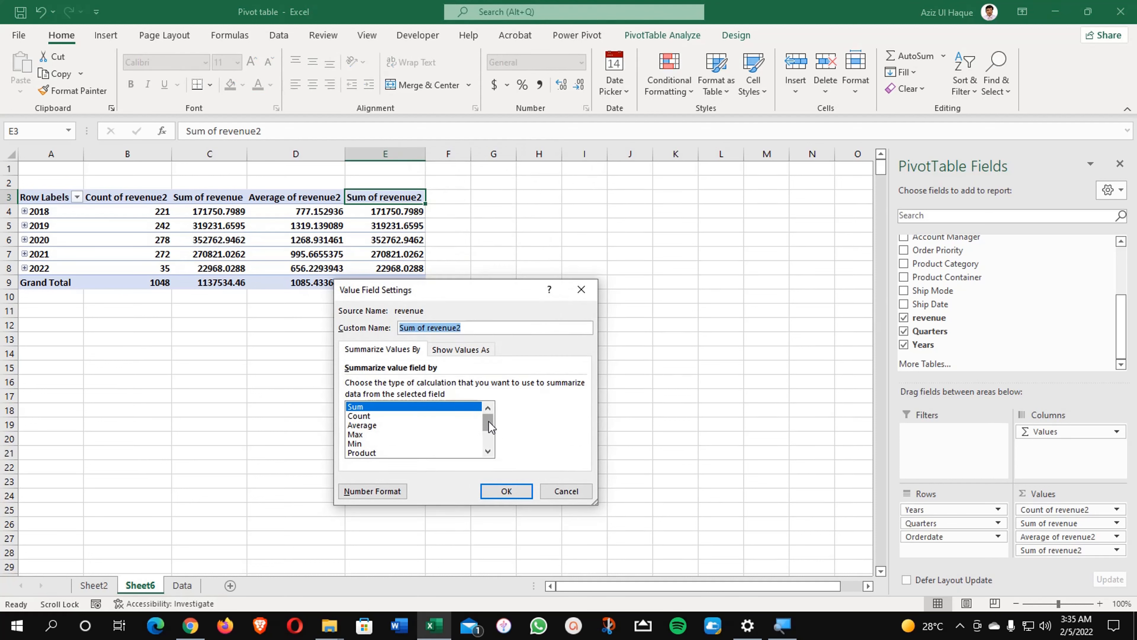
mouse_move(488, 422)
mouse_down()
mouse_move(489, 441)
mouse_move(488, 406)
mouse_up()
Step: Show the fourth revenue value as % of Grand Total and name it "% of Grand Total"
click(460, 354)
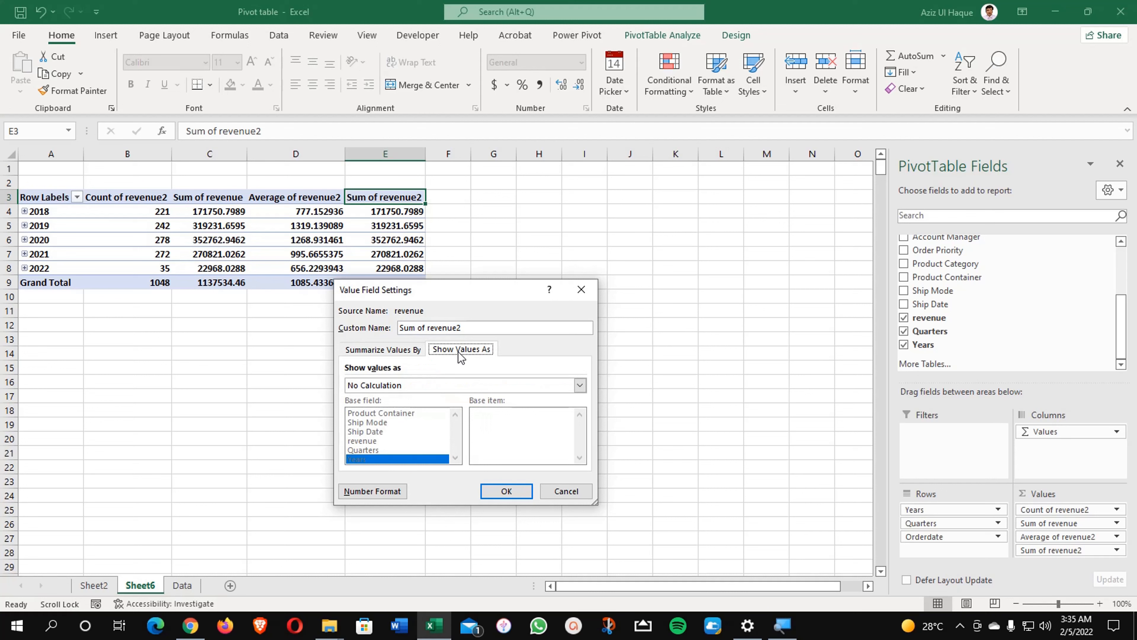
drag(463, 301, 587, 288)
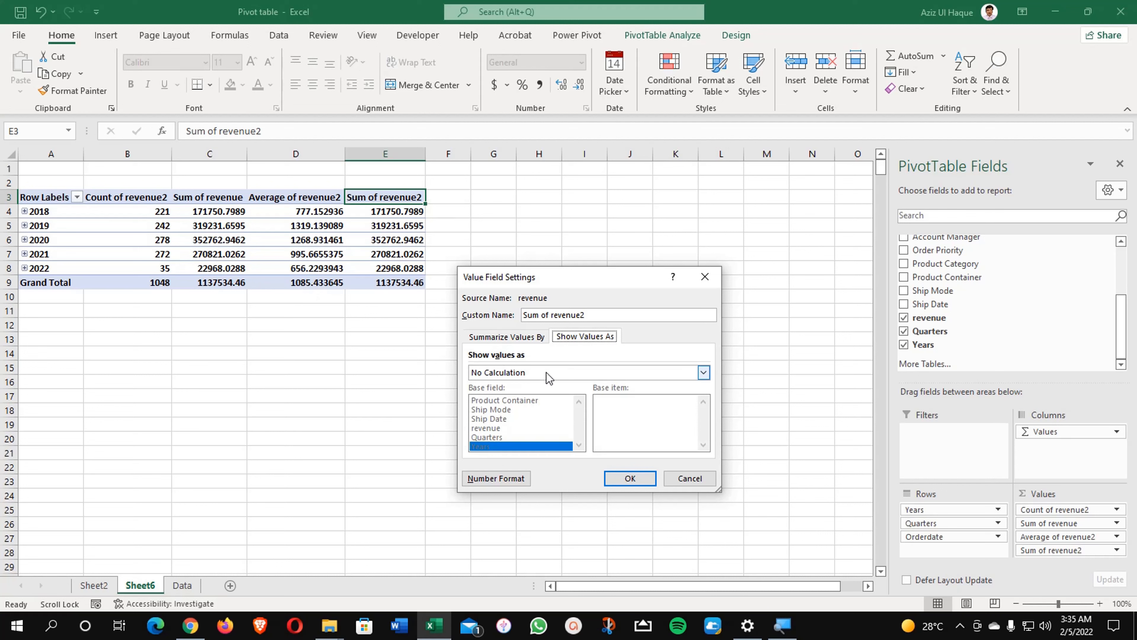
click(565, 377)
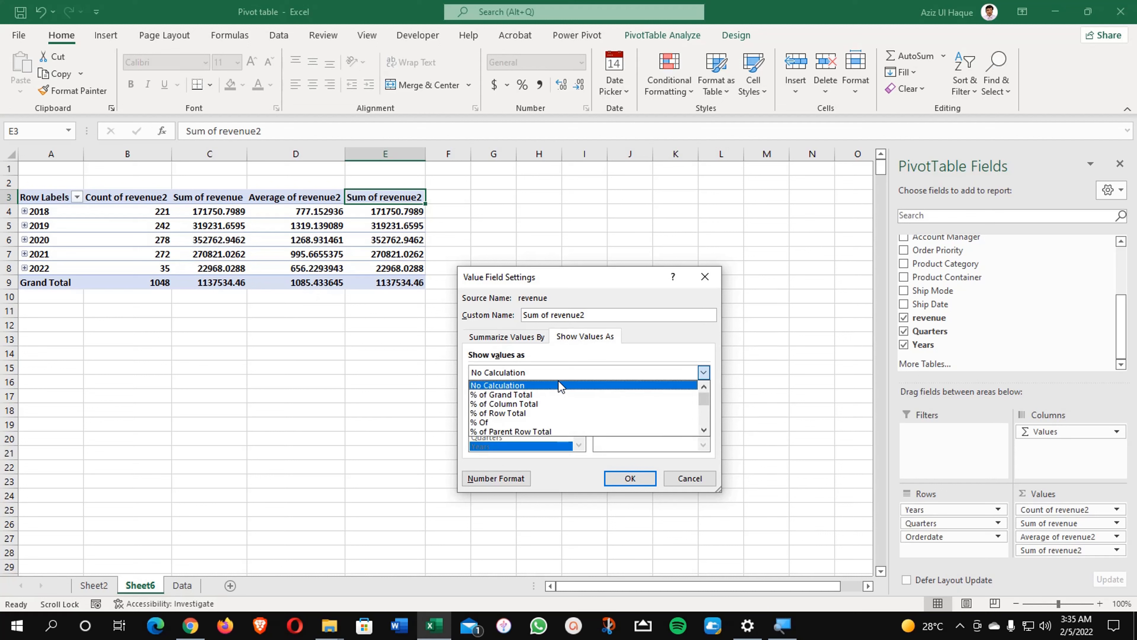
click(494, 396)
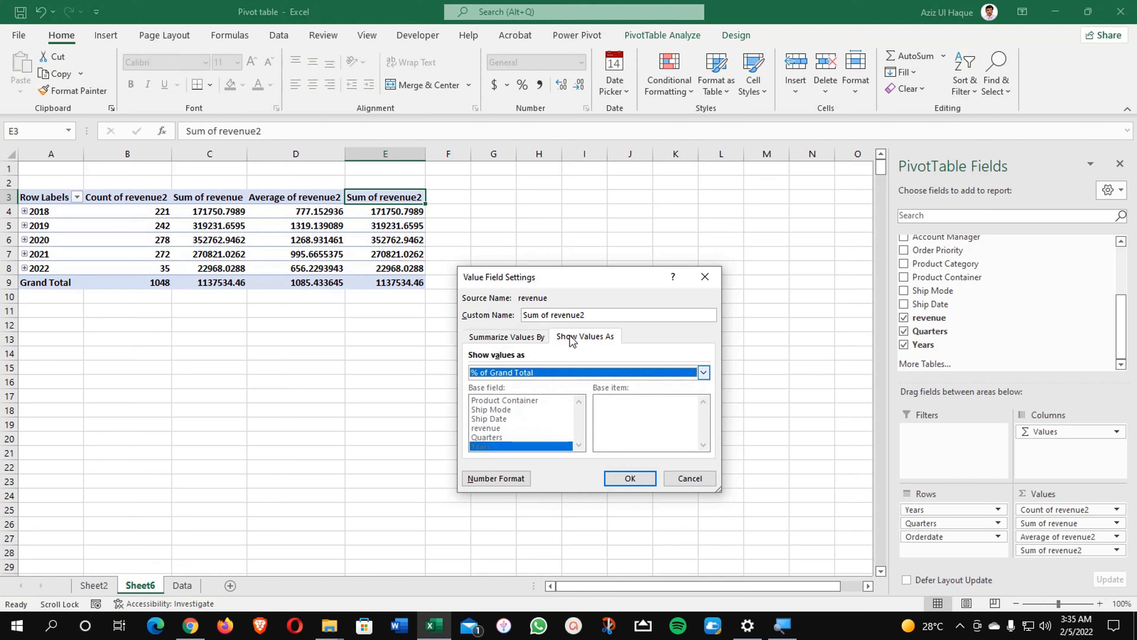
drag(593, 315, 468, 314)
text(% of Grand Total)
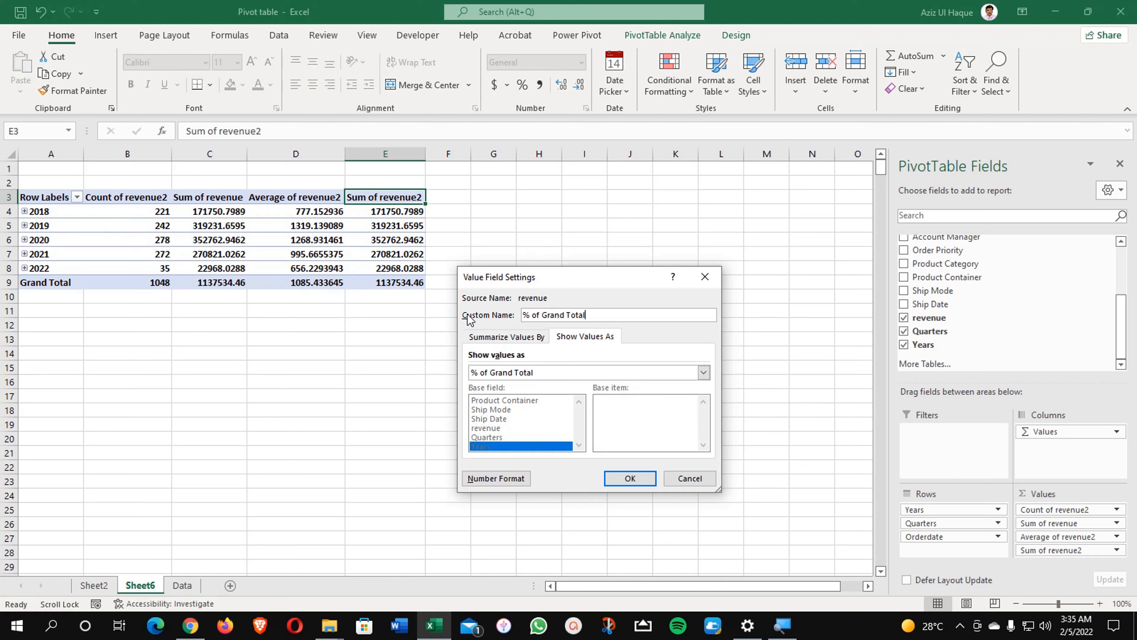
click(624, 478)
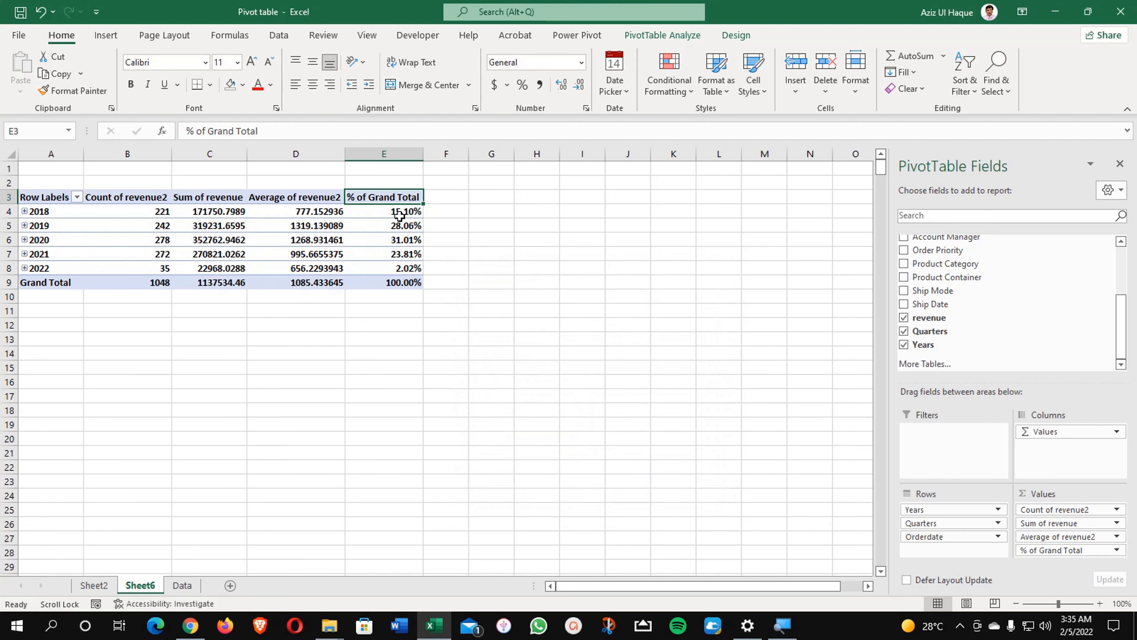
Step: Expand 2018 to review its quarterly shares of the grand total, and collapse it again
click(25, 212)
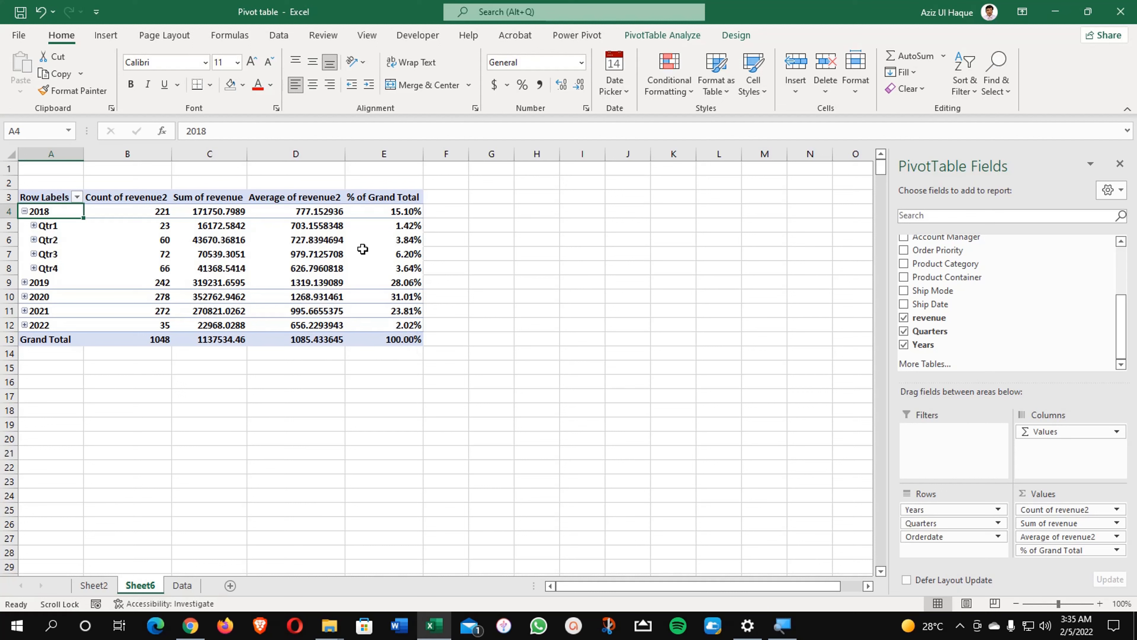
mouse_move(385, 251)
click(25, 212)
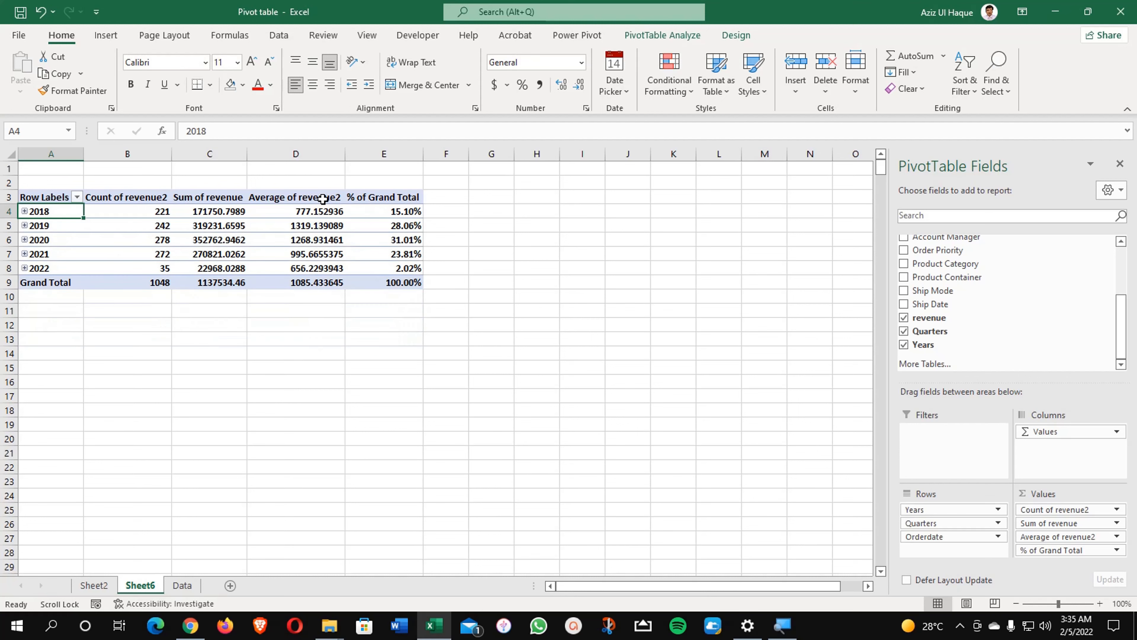
Step: Add the revenue field to the PivotTable values a fifth time and open its value field settings
drag(940, 319, 1070, 552)
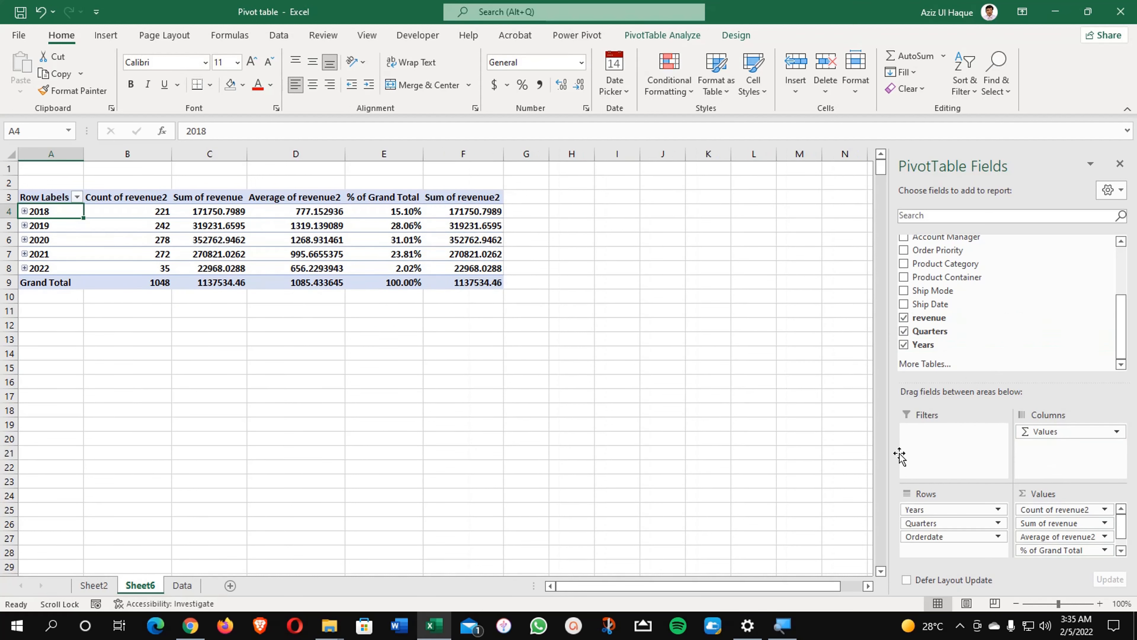
click(479, 196)
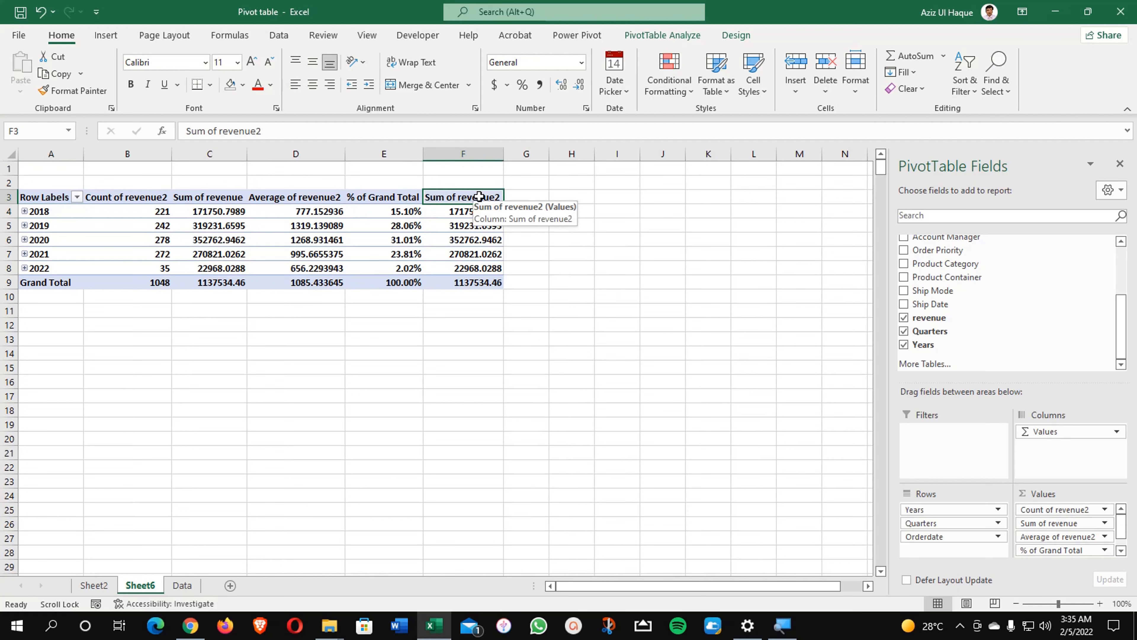
right_click(479, 197)
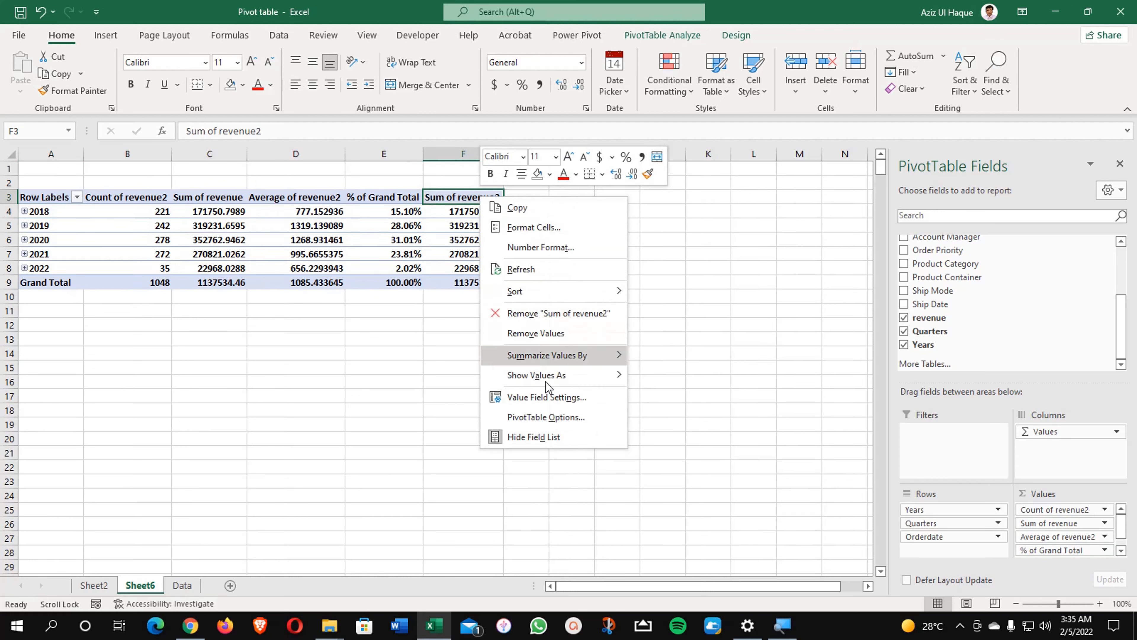
click(543, 397)
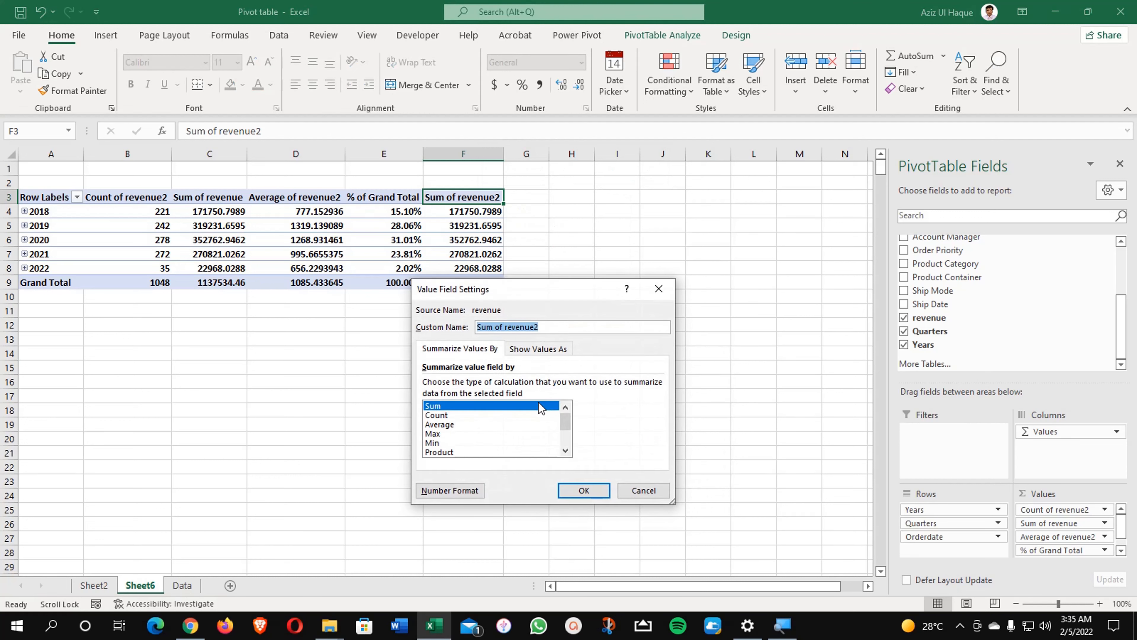
Step: Show the fifth revenue value as % of Parent Row Total and name it "% to Parent Row"
click(538, 349)
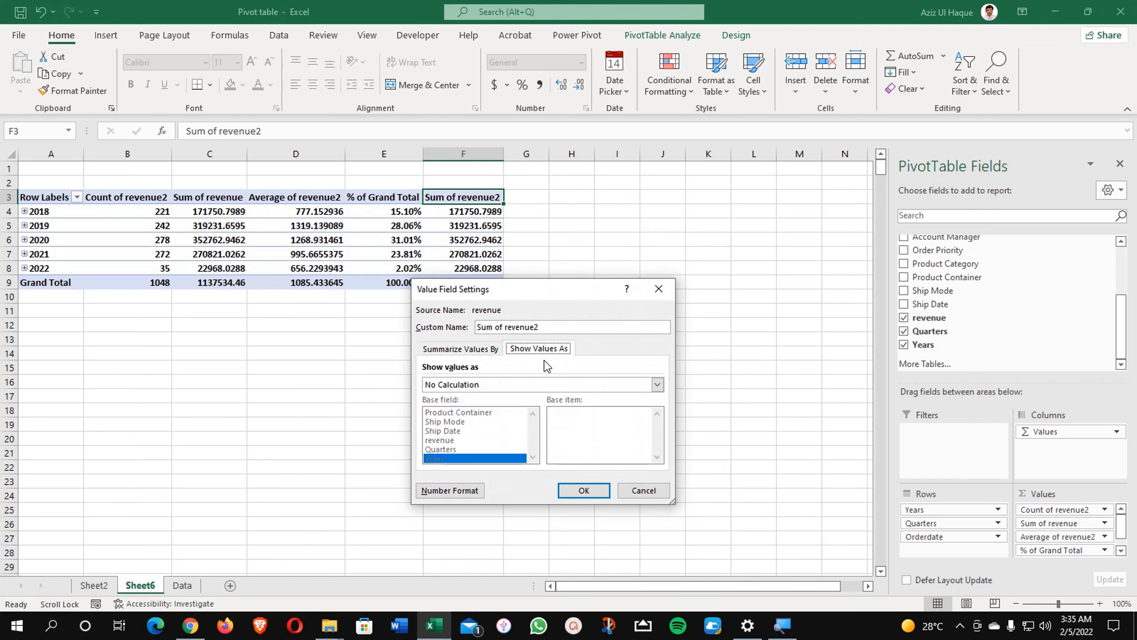
click(657, 385)
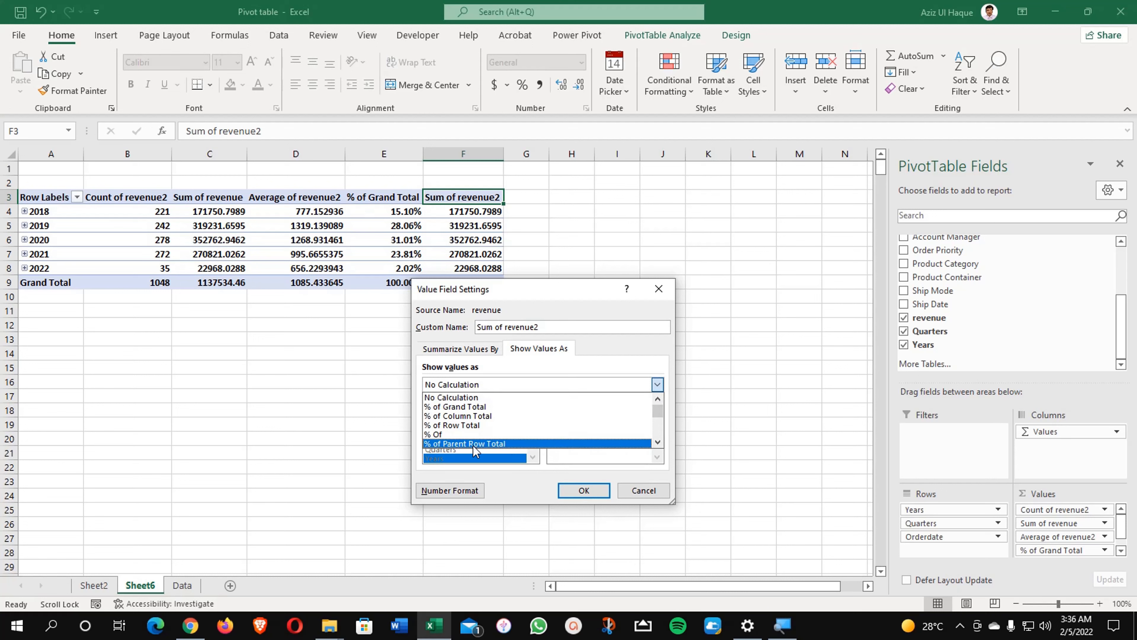
click(489, 443)
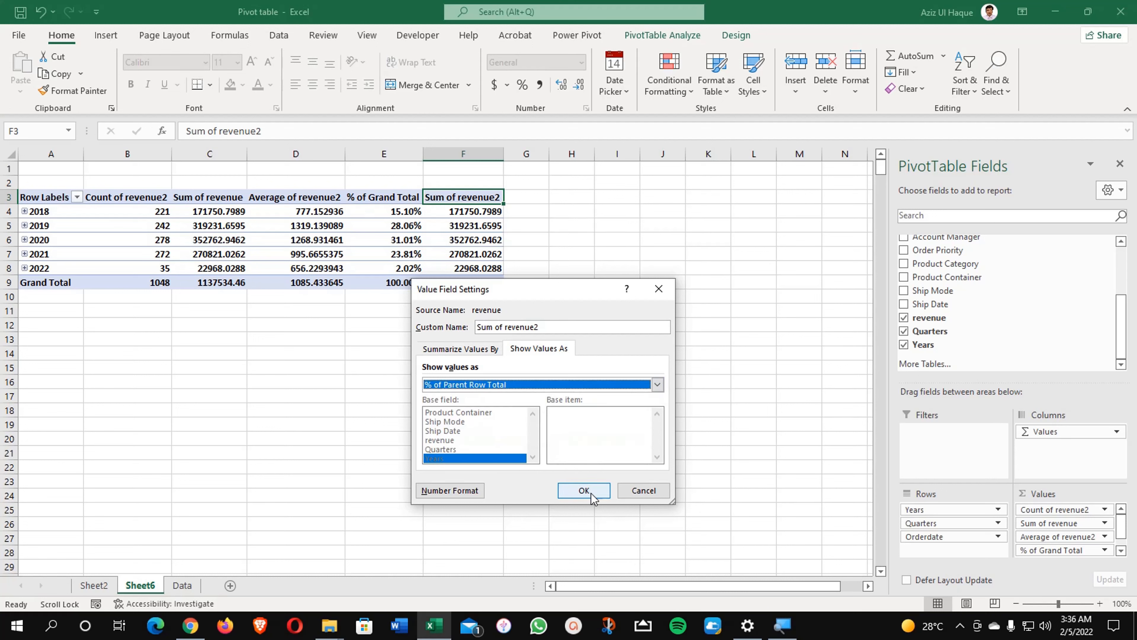
drag(550, 325, 459, 332)
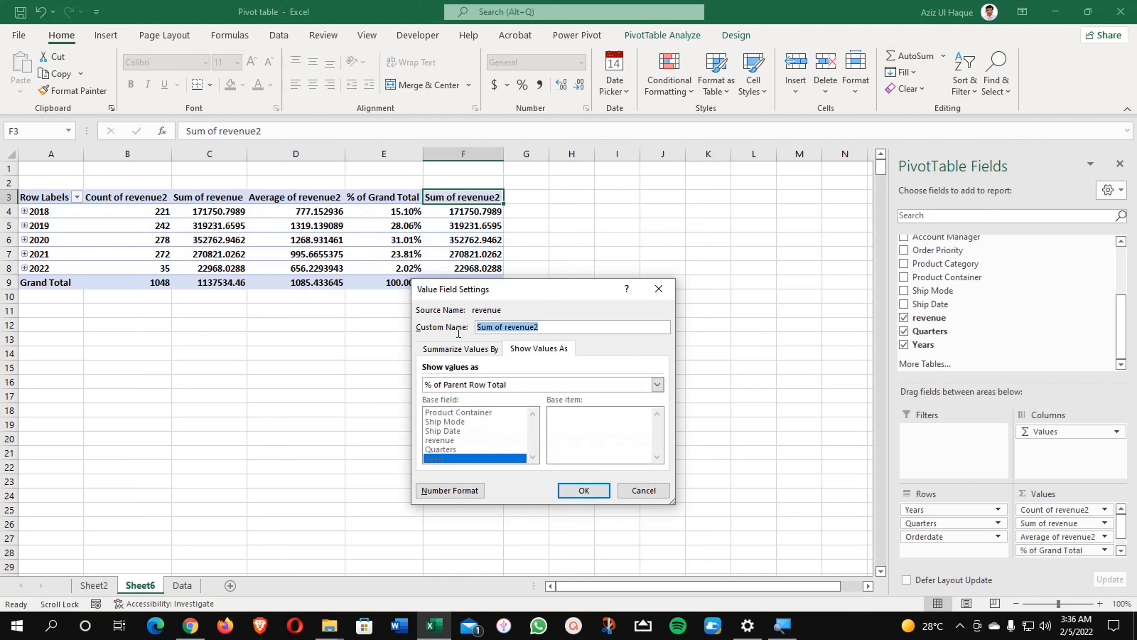
text(% to Parent Row)
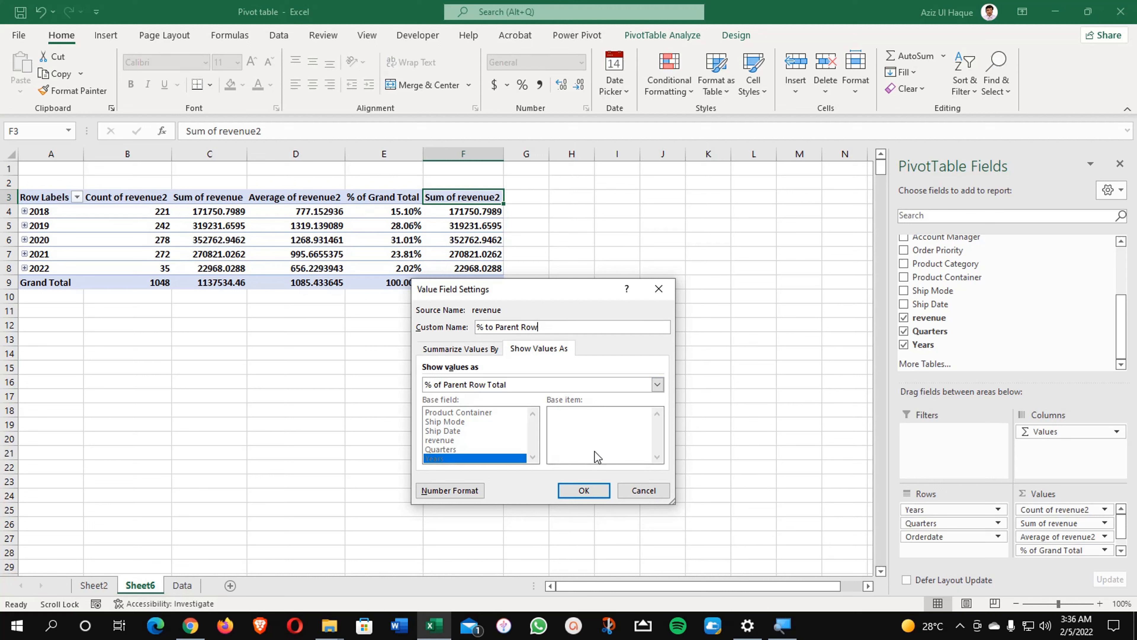
click(596, 490)
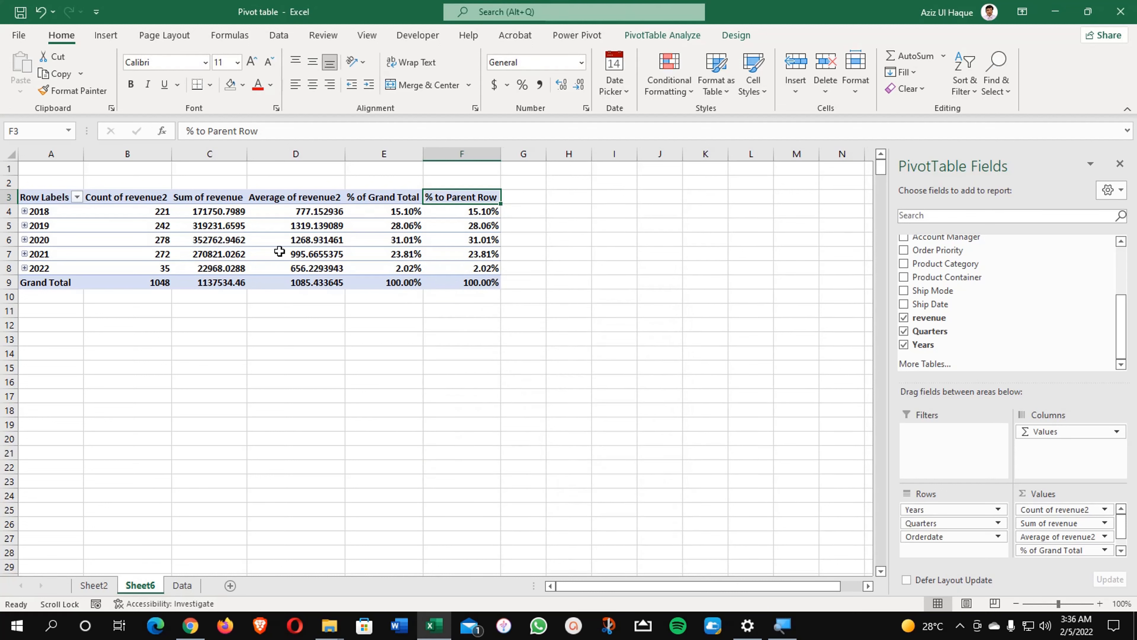
Step: Expand 2018 and its first three quarters to examine the parent row percentages by month, and collapse the quarters again
click(25, 212)
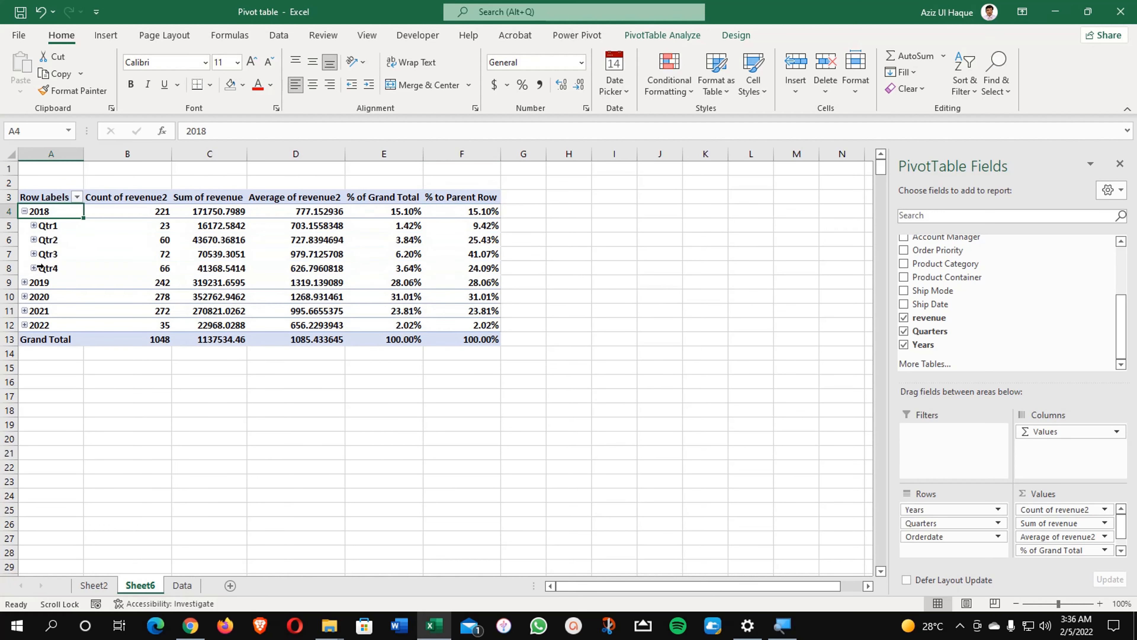
click(34, 225)
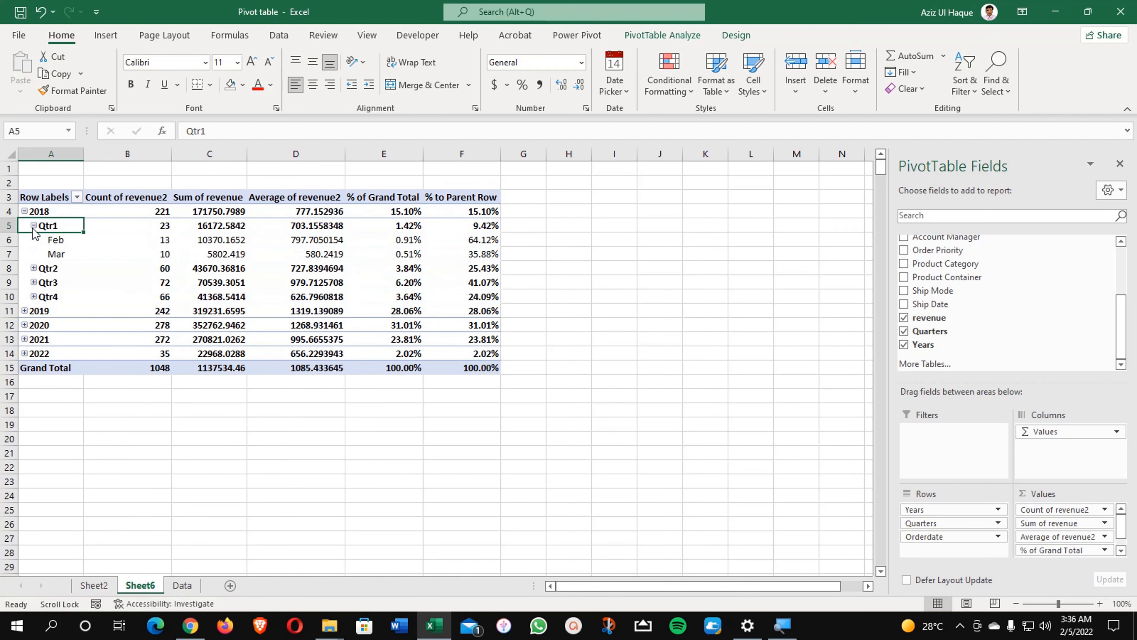
click(33, 268)
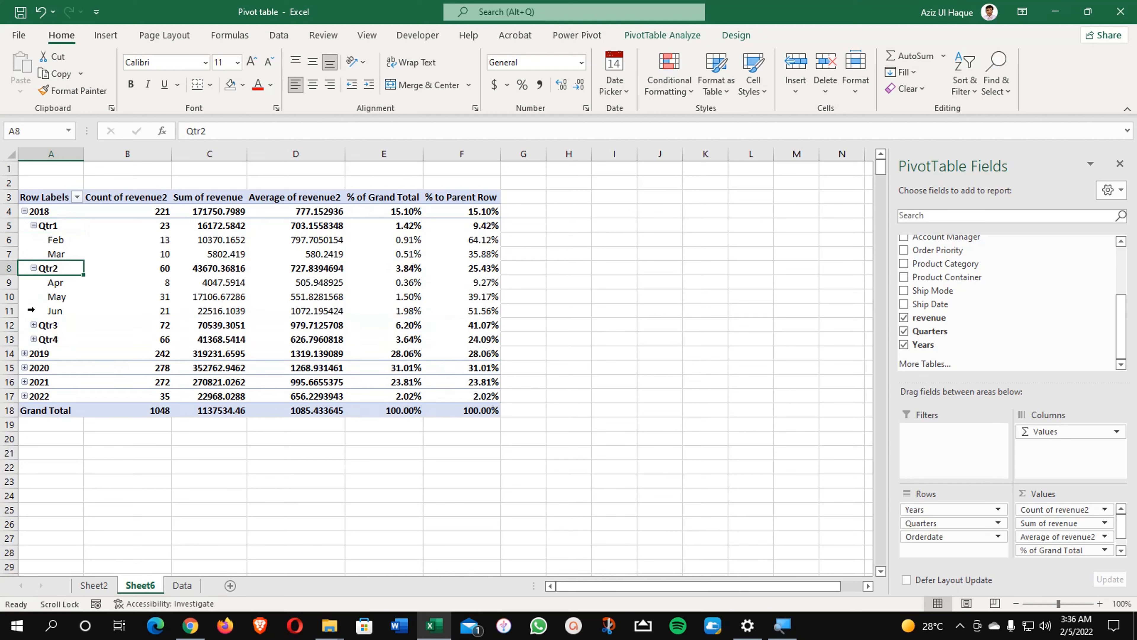
click(34, 325)
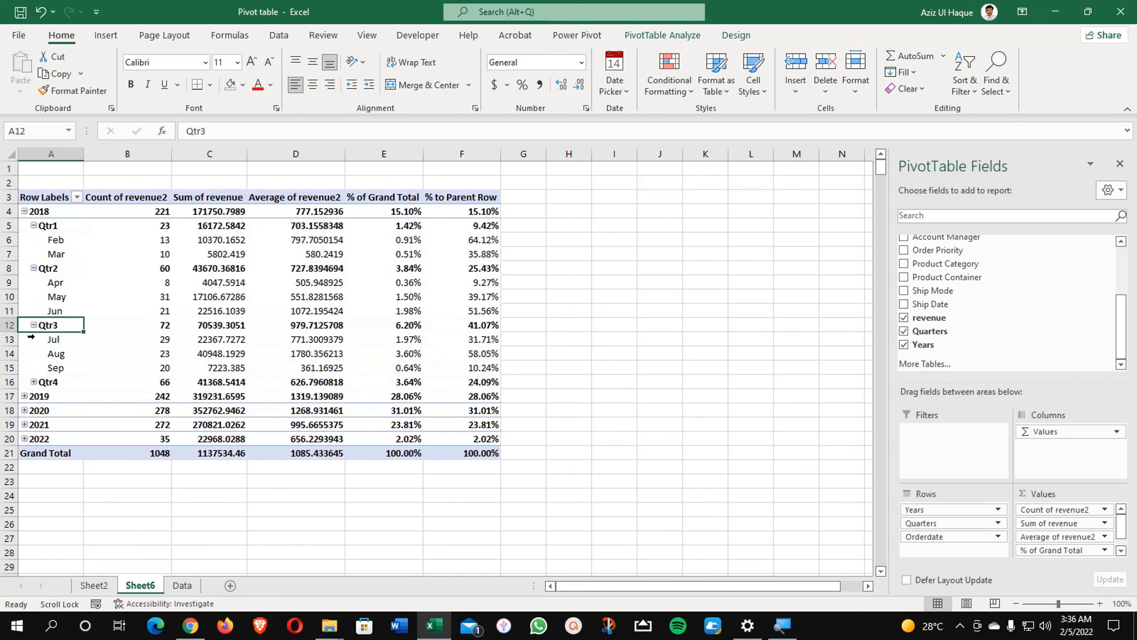
click(34, 226)
click(34, 239)
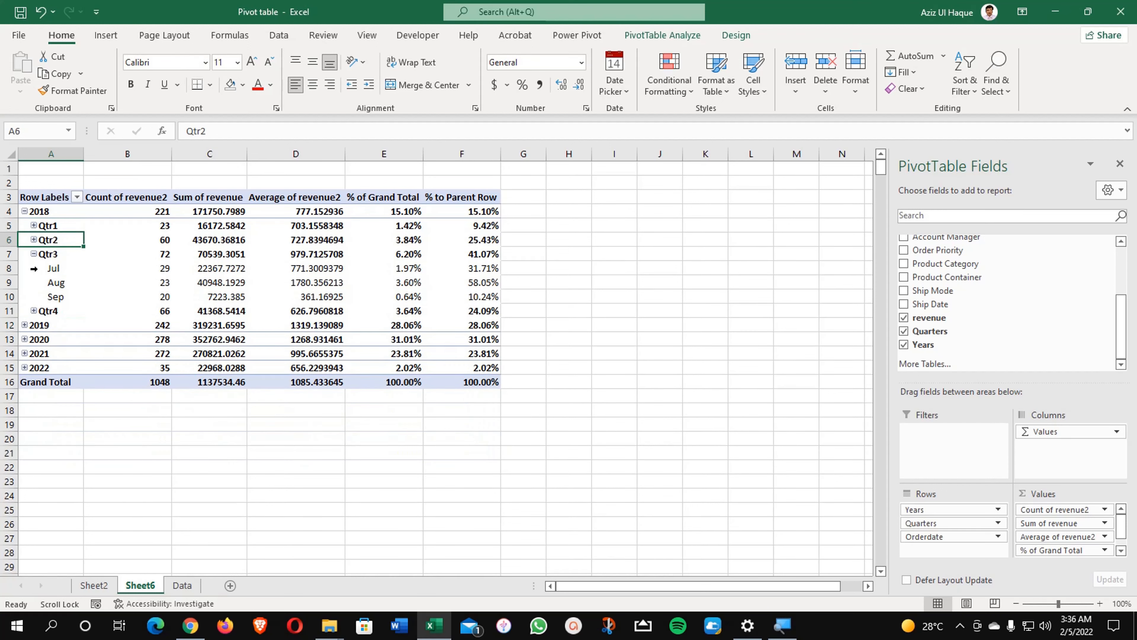
click(33, 254)
Step: Regroup the PivotTable's order dates by Months and Years only, leaving out Quarters
click(45, 226)
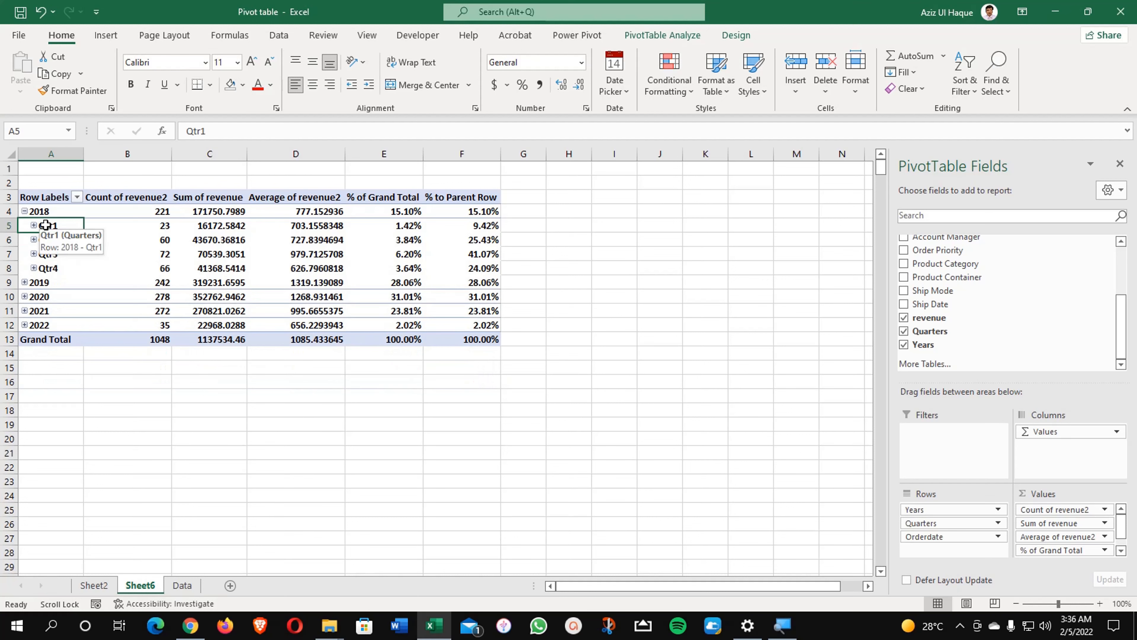
right_click(45, 225)
key(Escape)
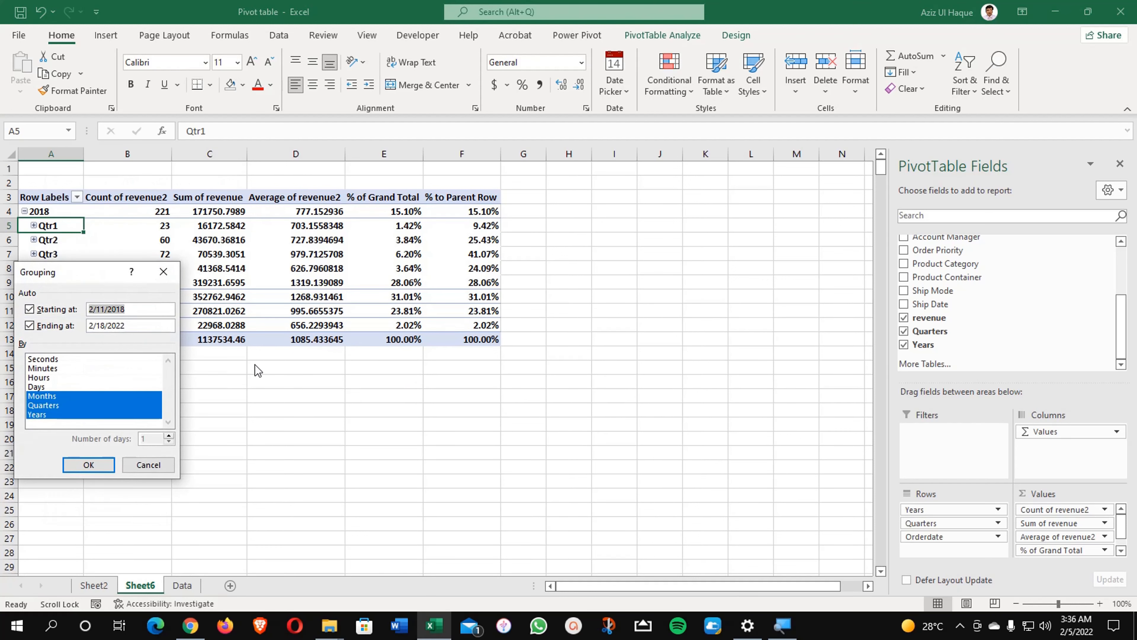
click(52, 407)
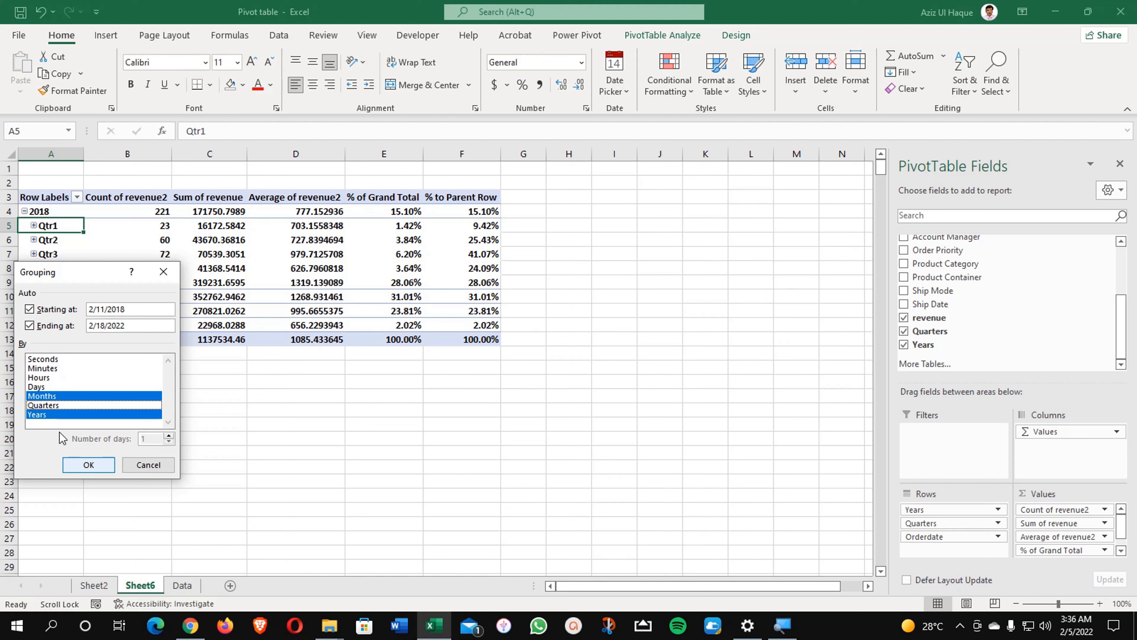
click(90, 466)
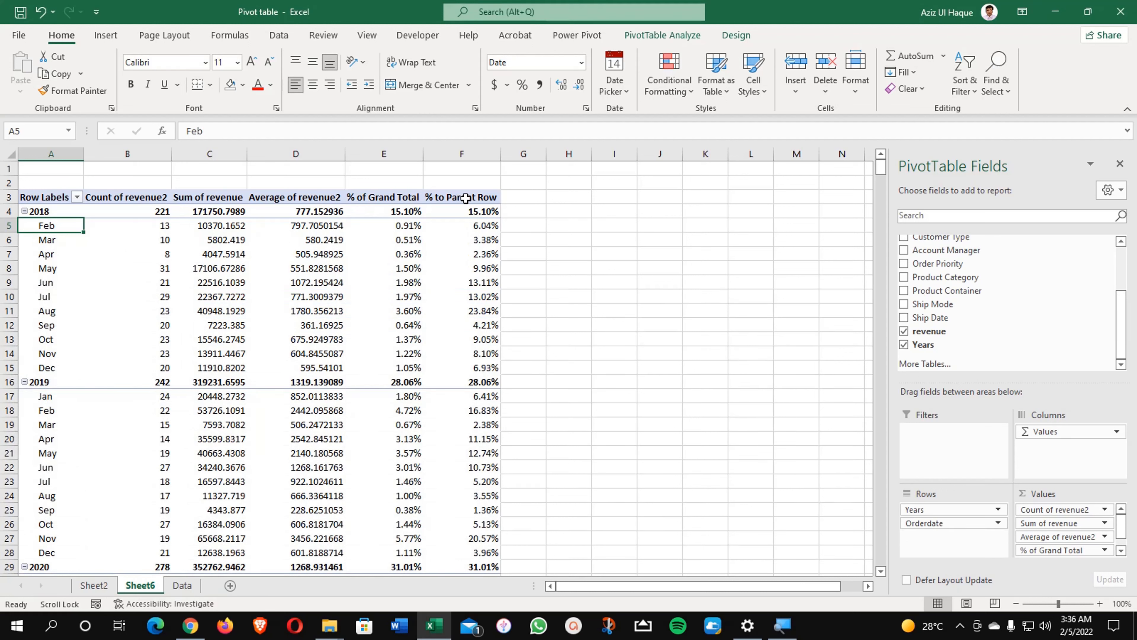
Step: Add the revenue field to the PivotTable values a sixth time and open its value field settings
drag(941, 333, 1099, 556)
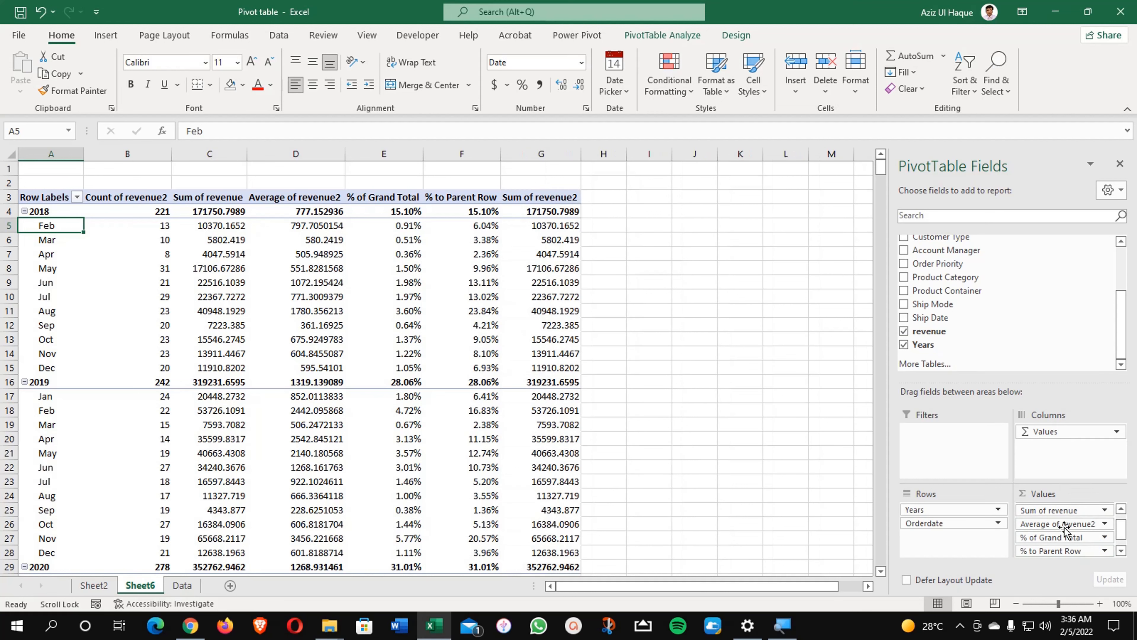
click(537, 197)
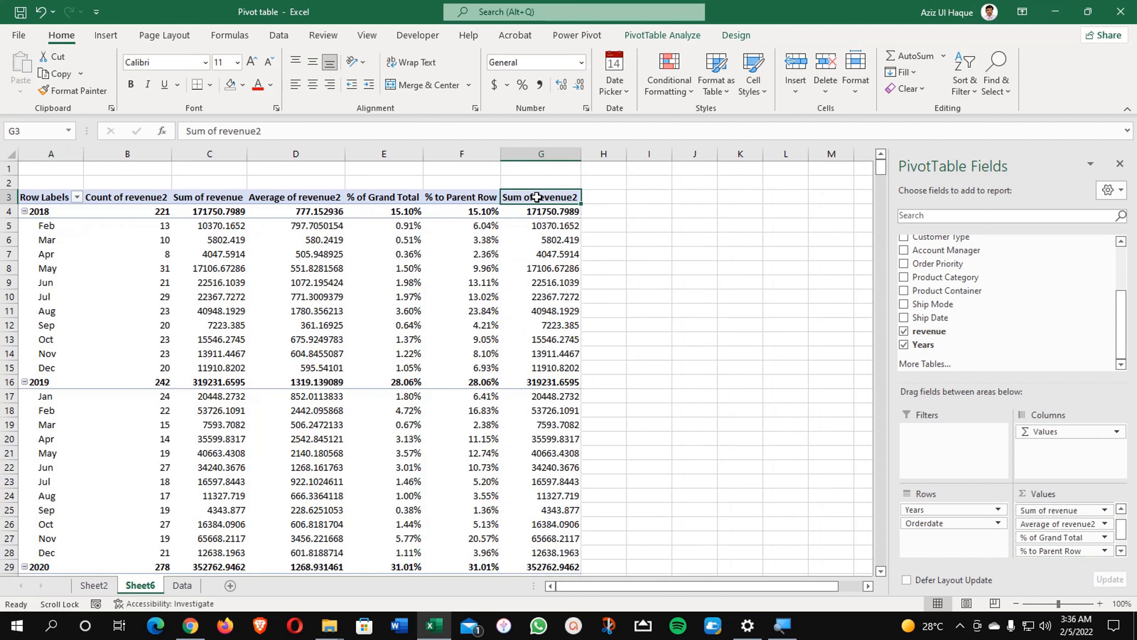
right_click(538, 198)
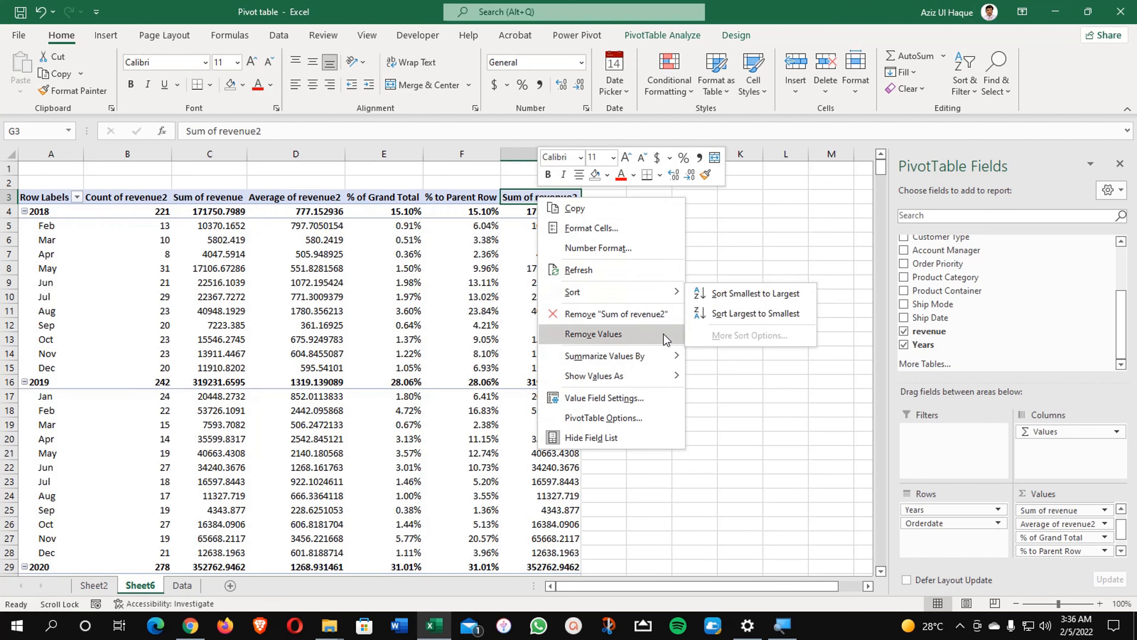
click(636, 398)
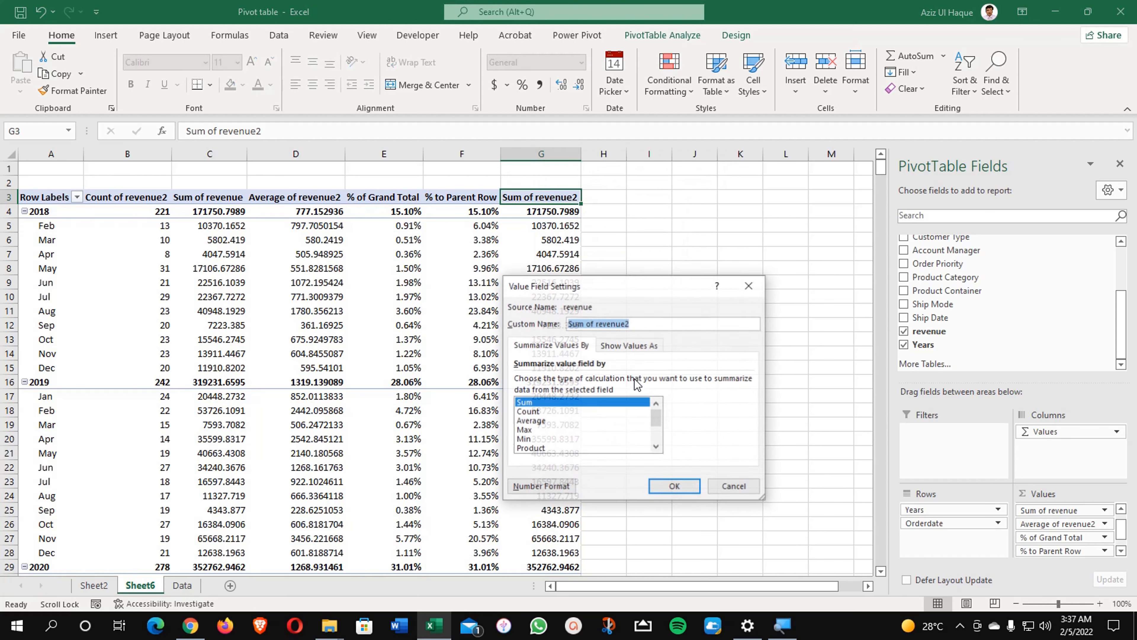
Step: Show the sixth revenue value as Difference From, with Years as base field and (previous) as base item
click(644, 351)
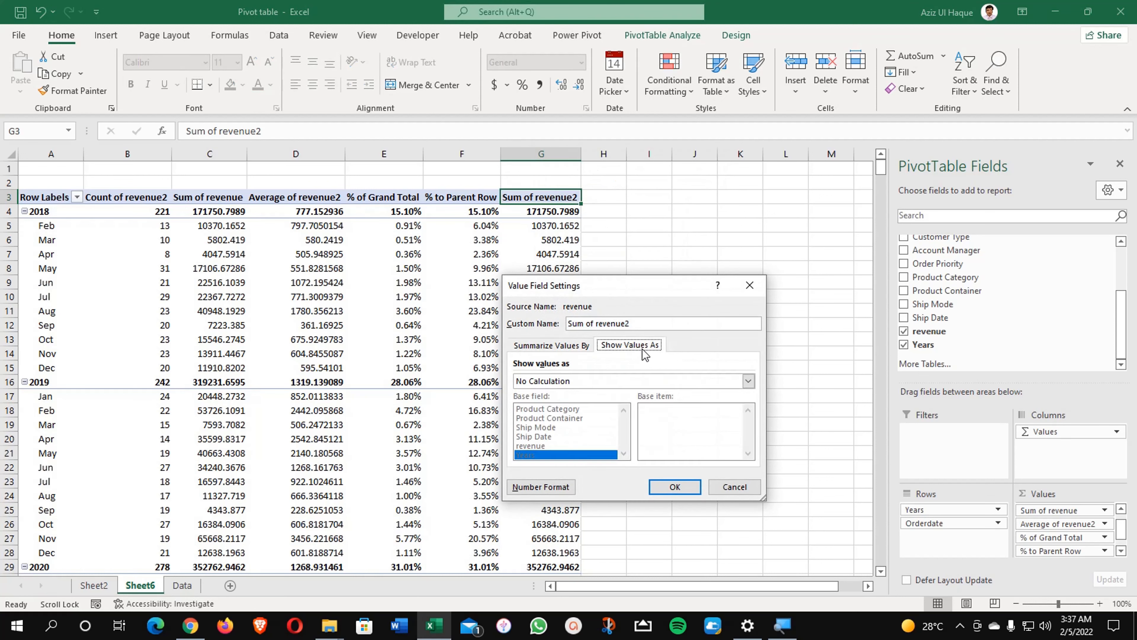
click(747, 381)
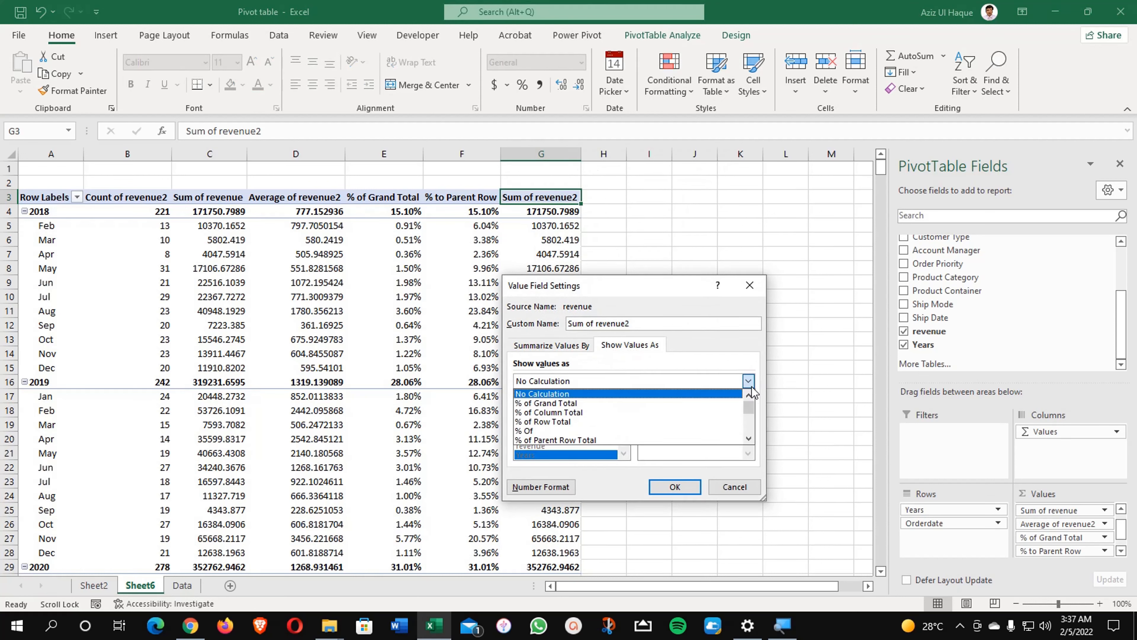
drag(751, 402, 749, 414)
click(611, 421)
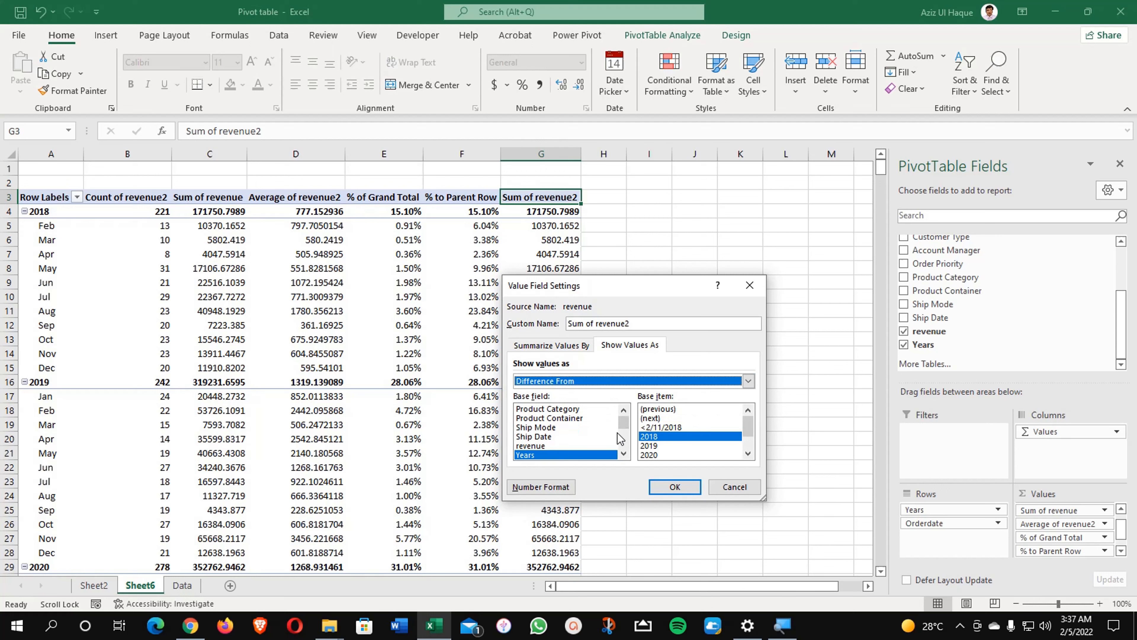
click(669, 410)
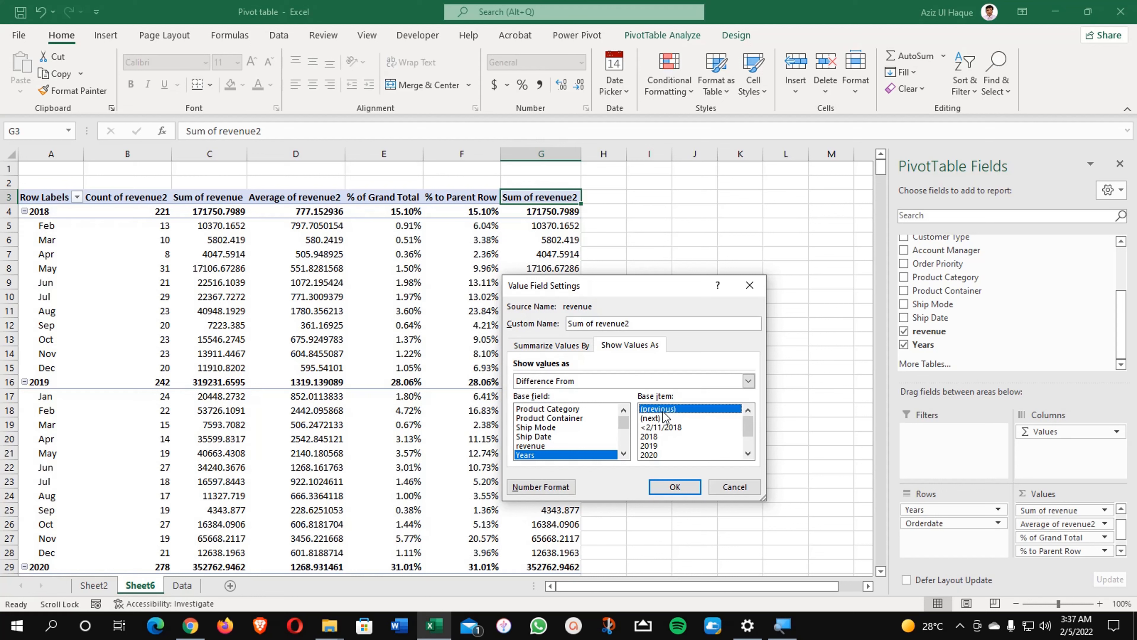
click(680, 486)
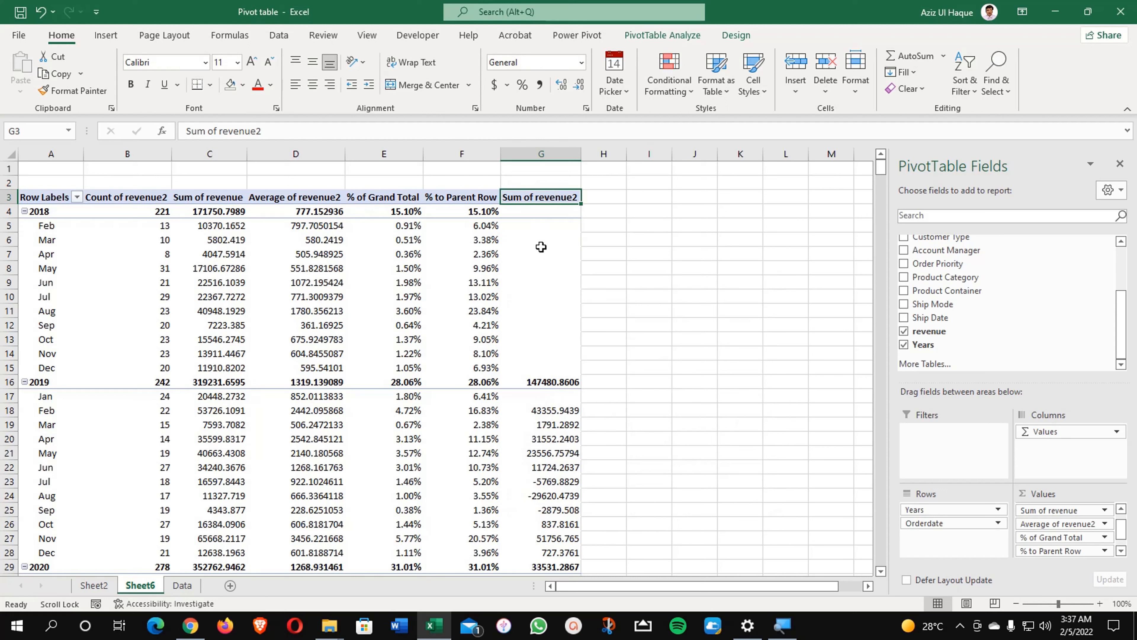
Step: Examine the yearly revenue differences for 2018 and 2019, and reopen that column's value field settings to review the available base items
click(546, 226)
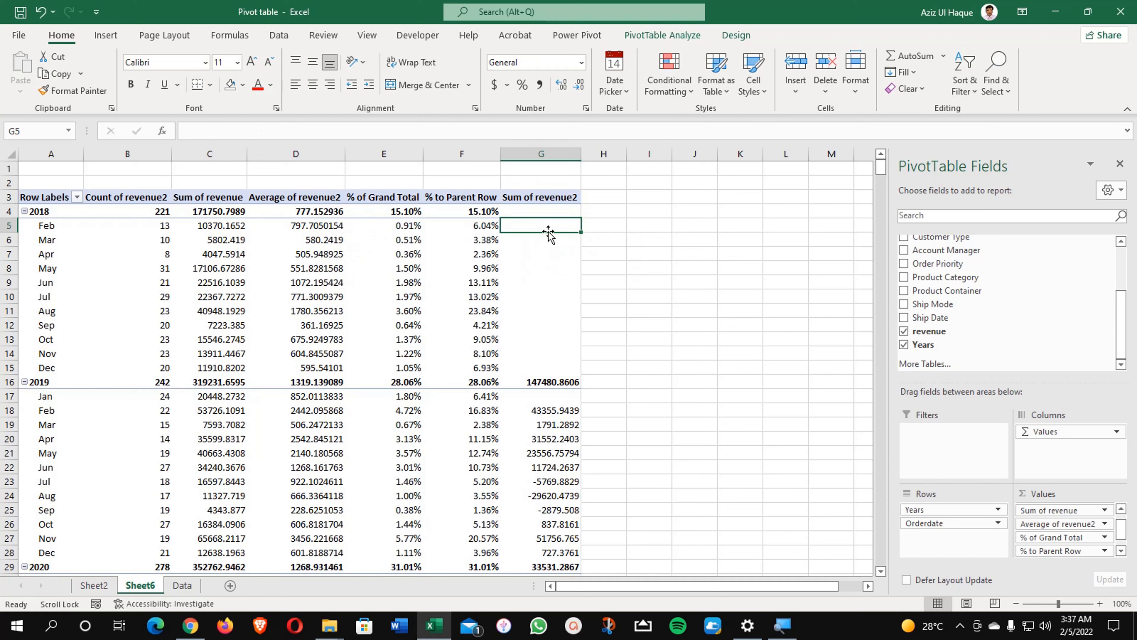
mouse_move(560, 386)
click(552, 381)
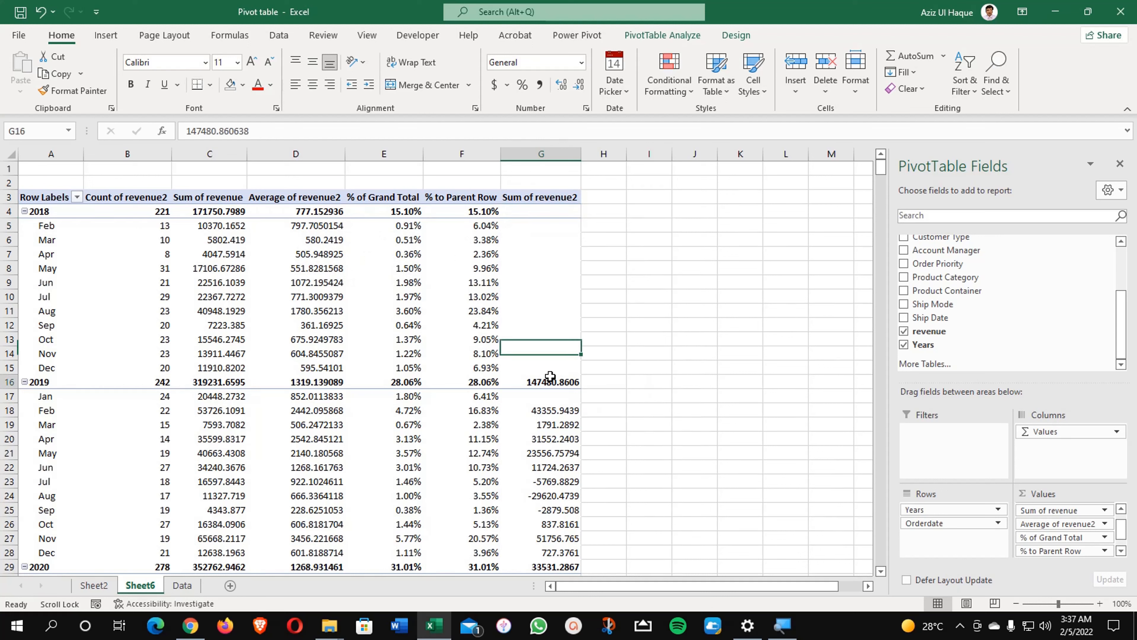
click(543, 325)
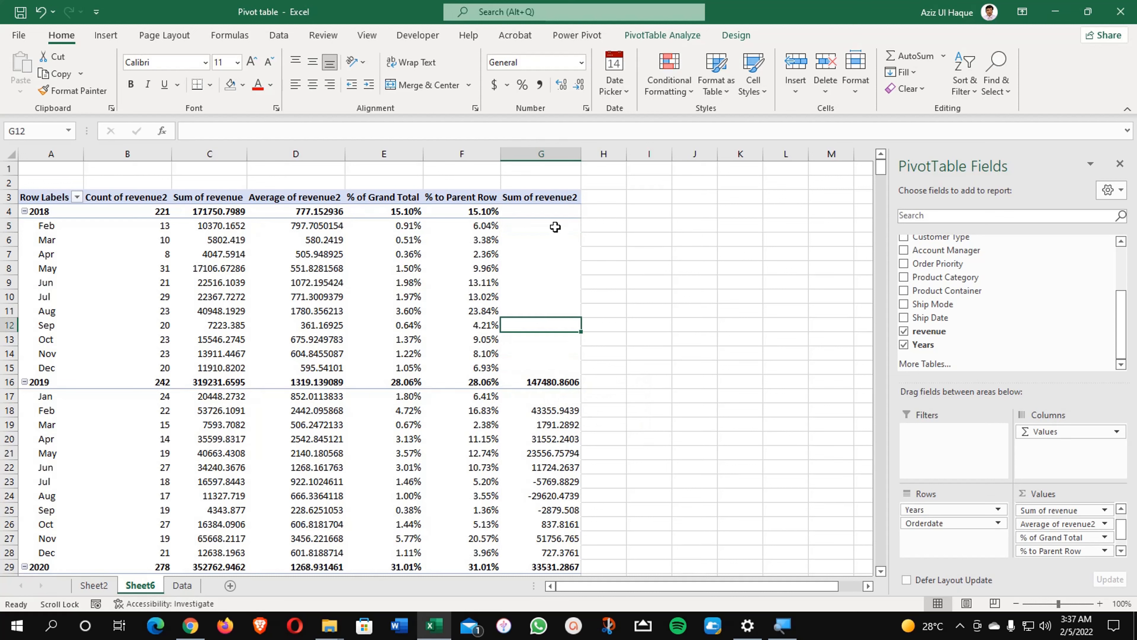
click(550, 211)
click(550, 197)
right_click(551, 198)
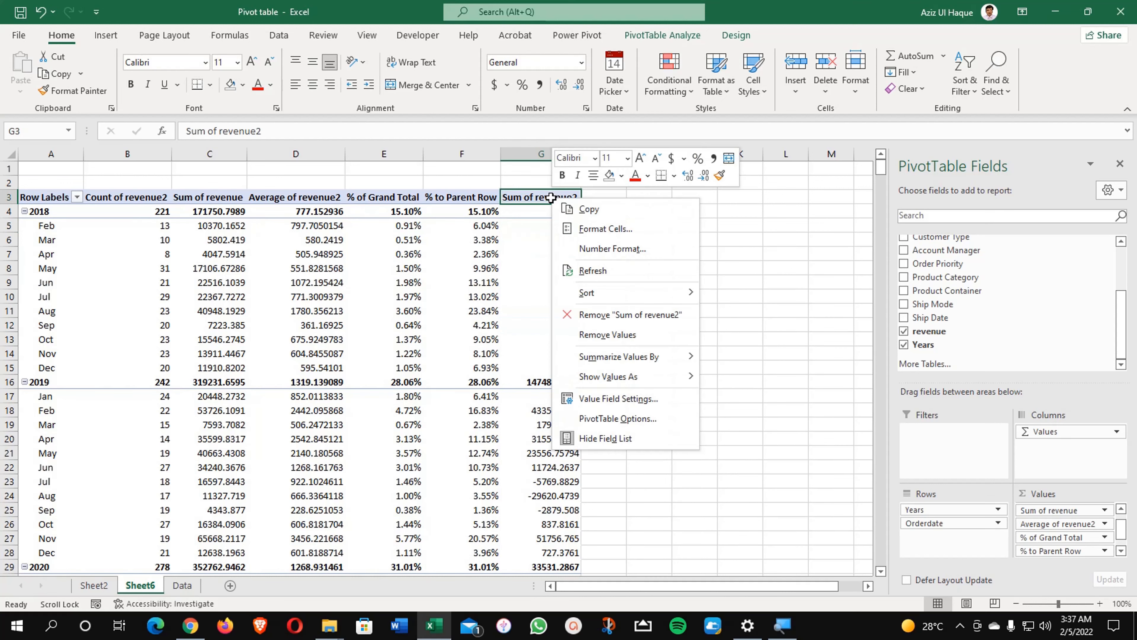
click(629, 398)
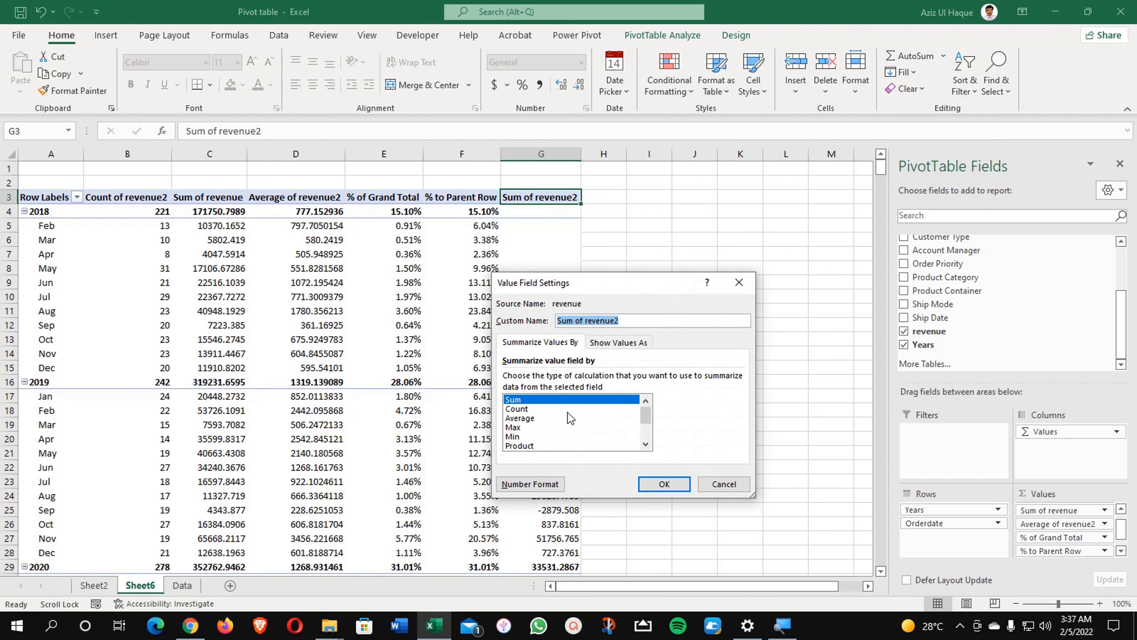
click(601, 342)
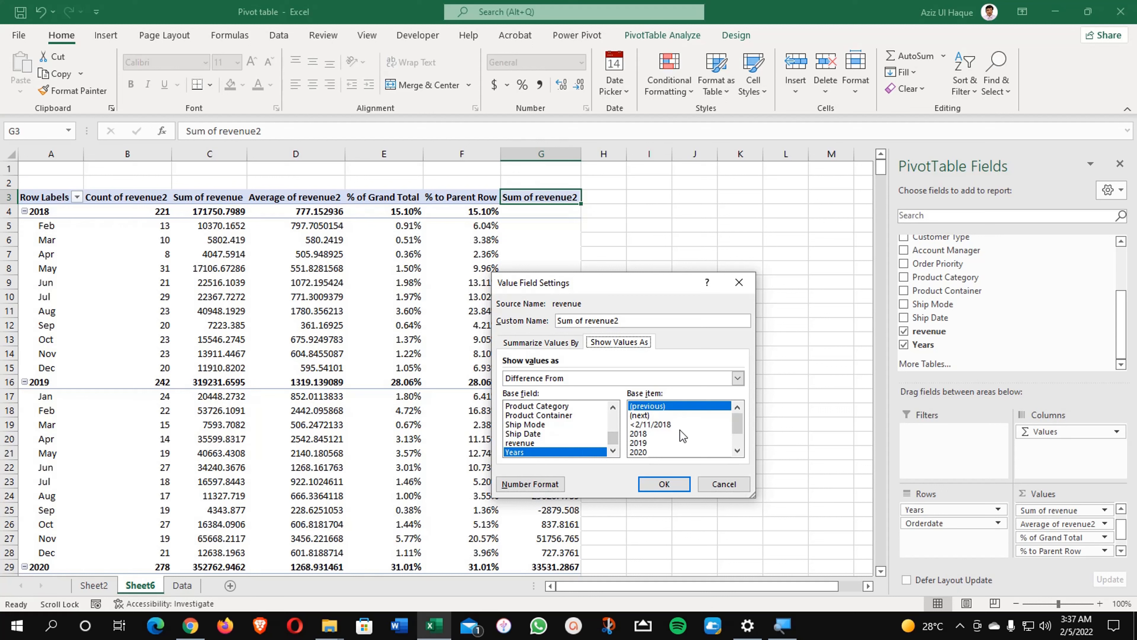
scroll(741, 433, down, 3)
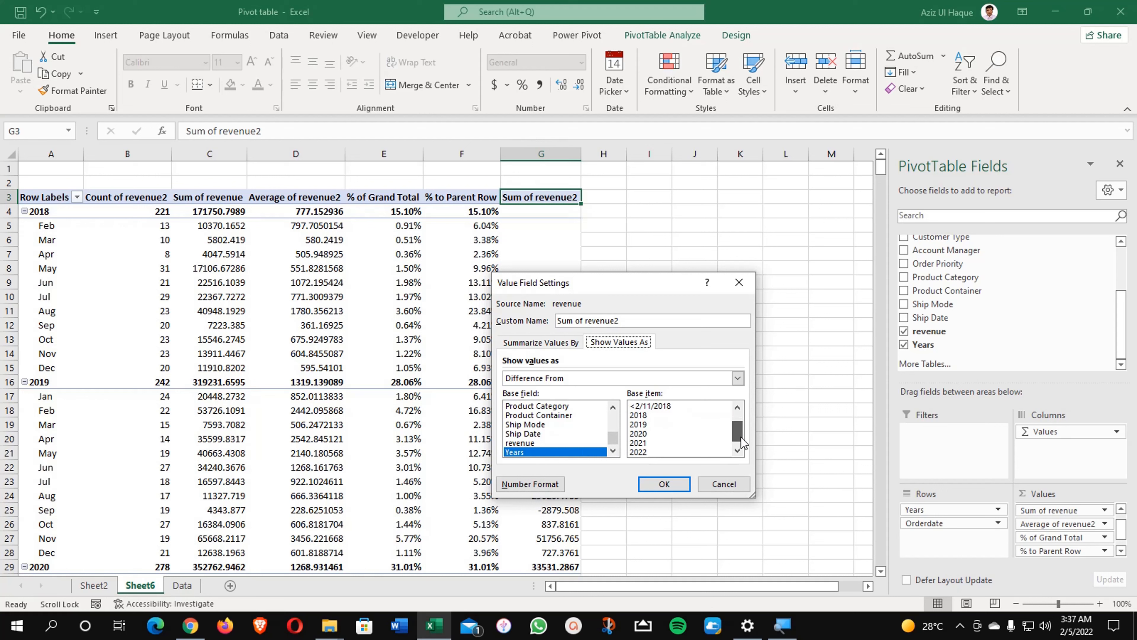
drag(737, 449, 734, 424)
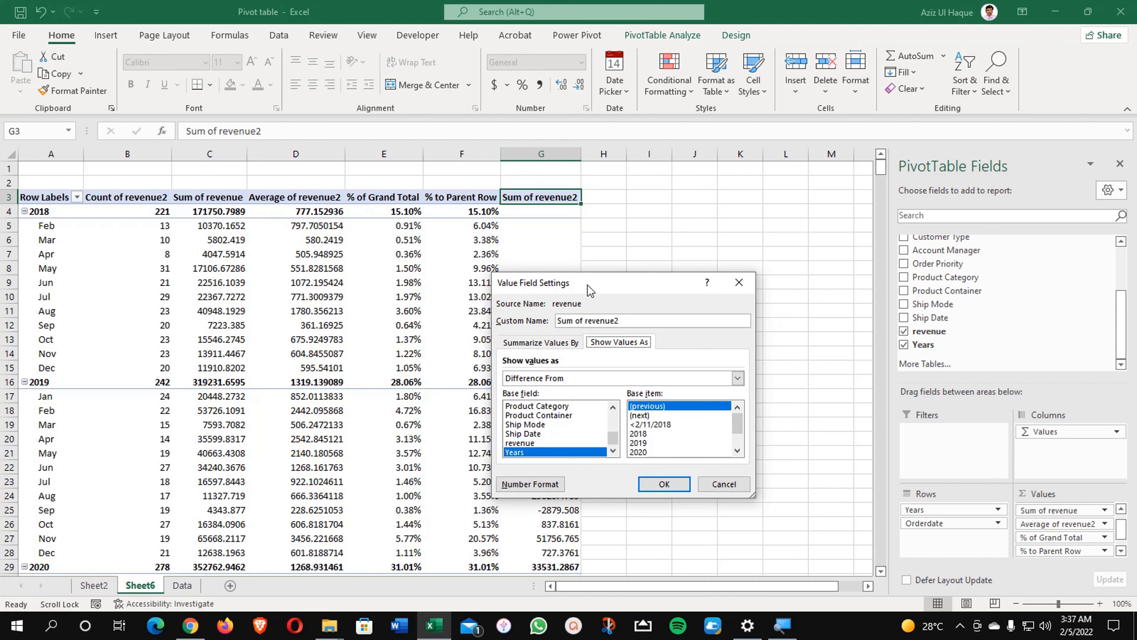
Step: Change the sixth revenue value's calculation to % Difference From, keeping Years and (previous) as the base, and look over the percentages
drag(588, 290, 693, 198)
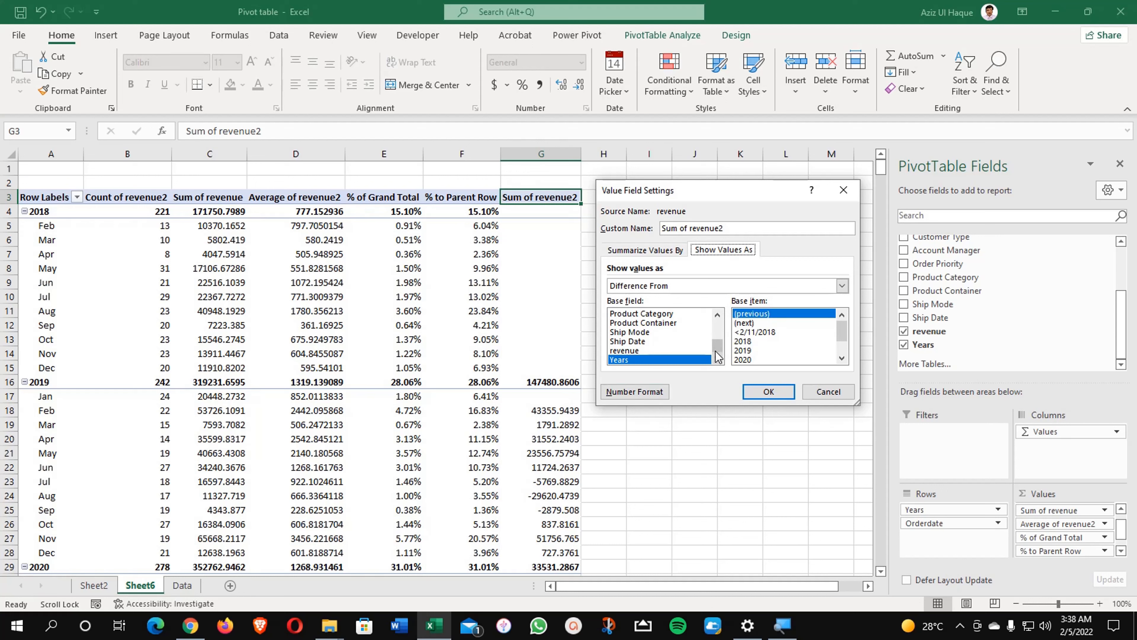
mouse_move(718, 356)
mouse_down()
mouse_move(716, 318)
mouse_move(718, 356)
mouse_up()
click(713, 286)
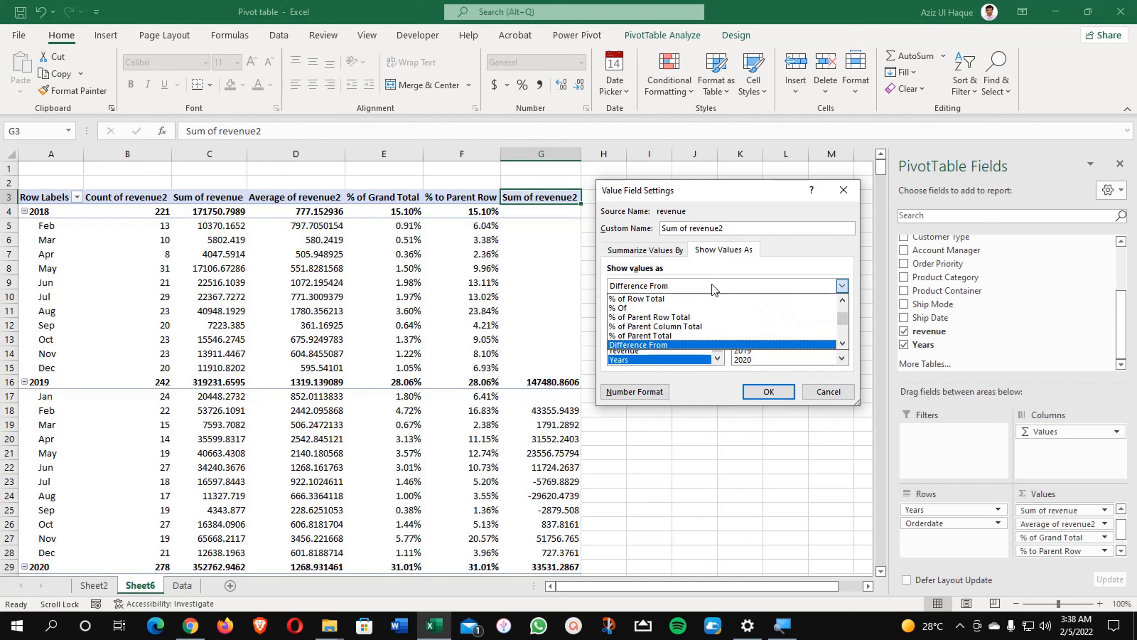
click(843, 343)
click(842, 343)
click(843, 343)
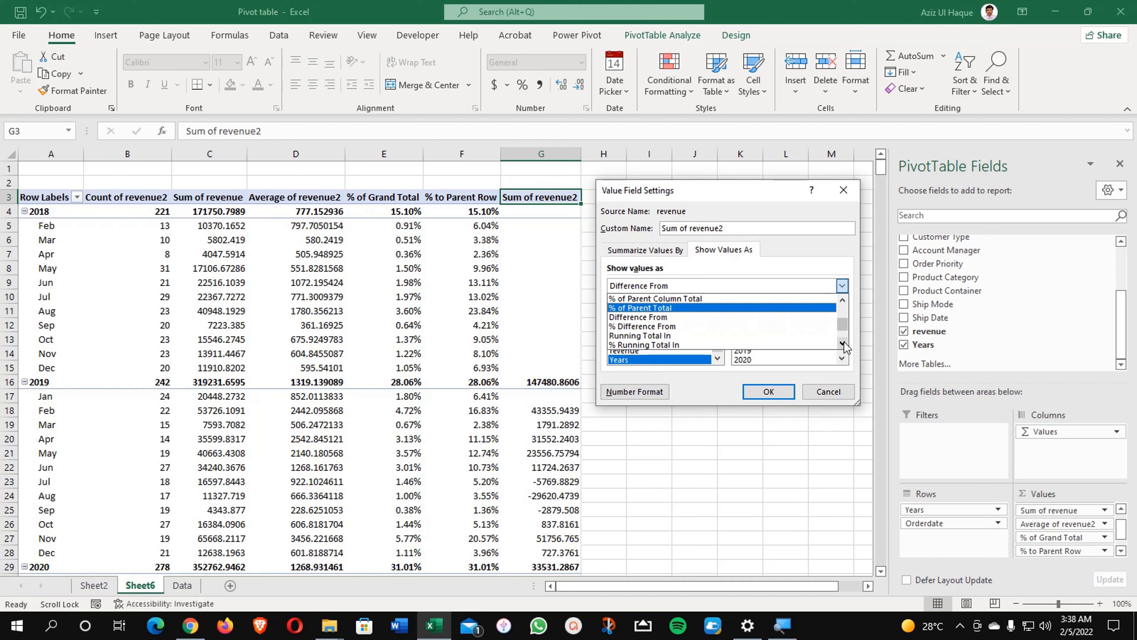
click(679, 326)
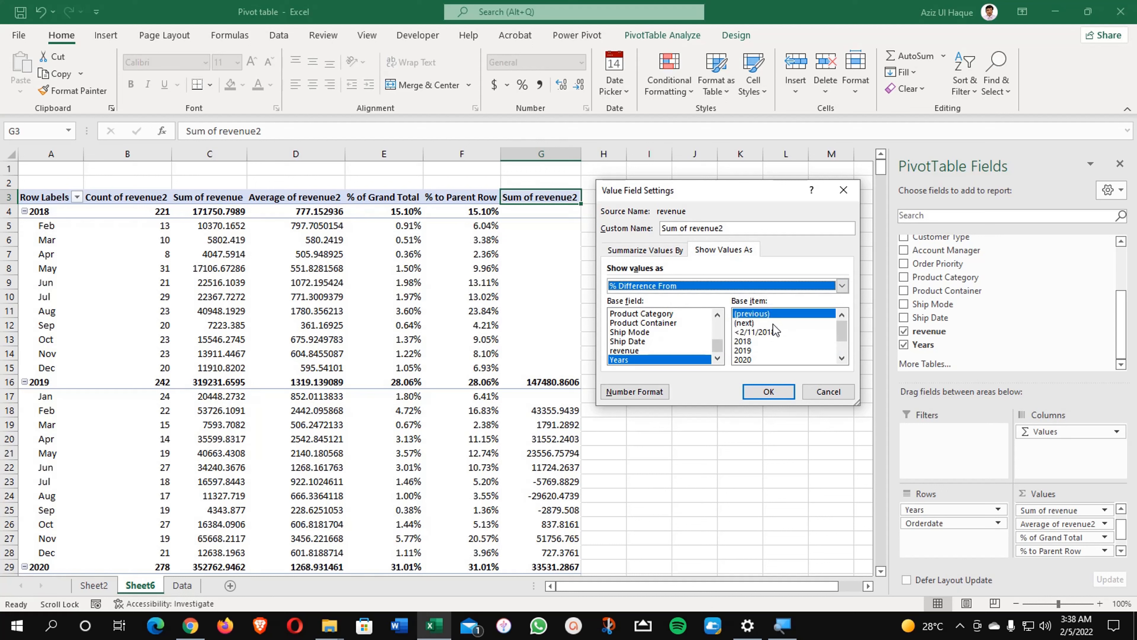
click(769, 389)
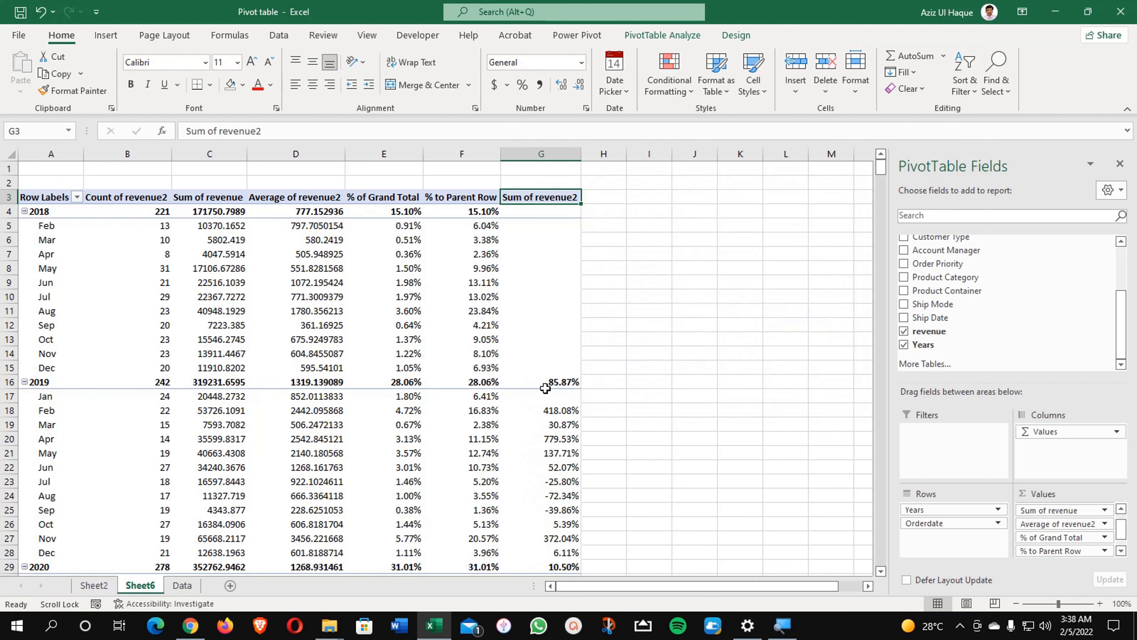
scroll(562, 426, down, 4)
scroll(562, 426, up, 4)
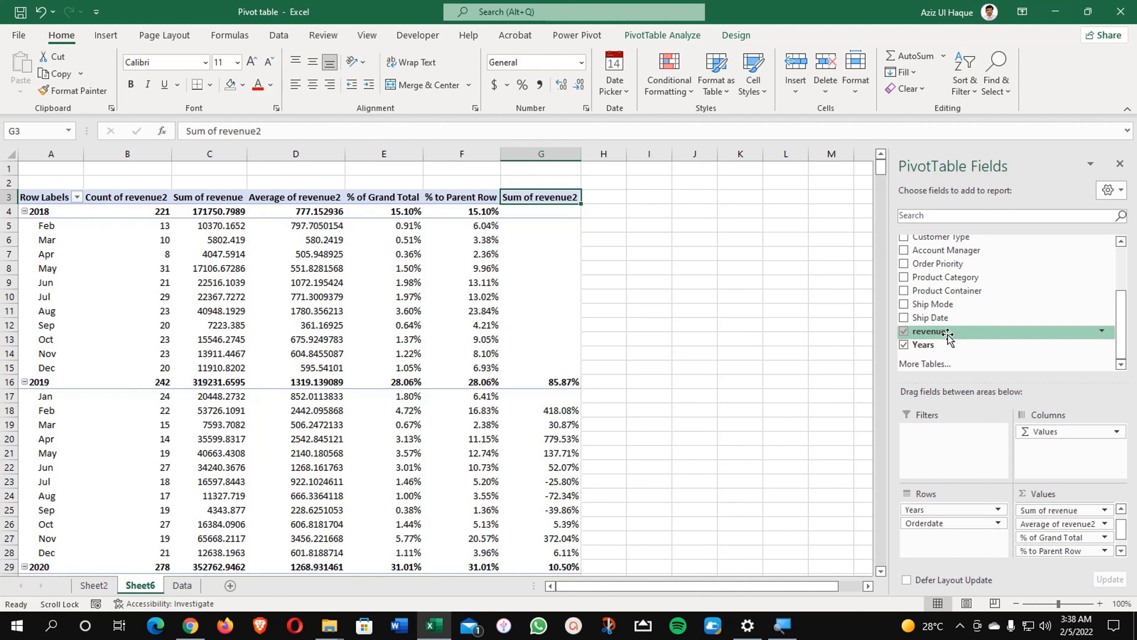
Step: Add the revenue field to the PivotTable values a seventh time and open its value field settings
drag(947, 332, 1061, 552)
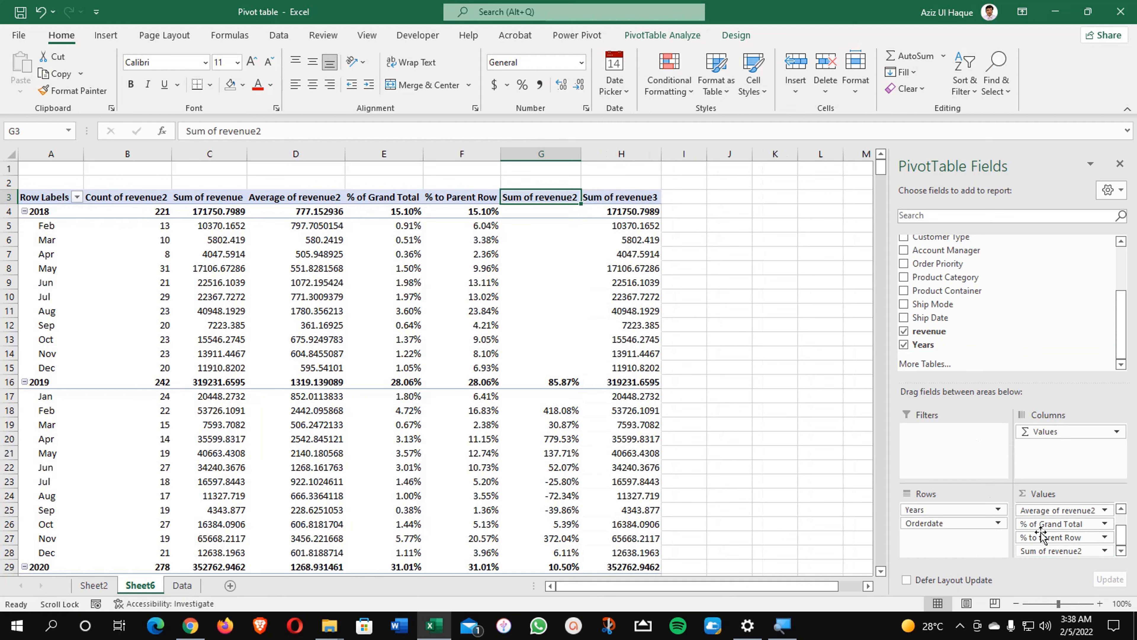
click(623, 189)
click(623, 196)
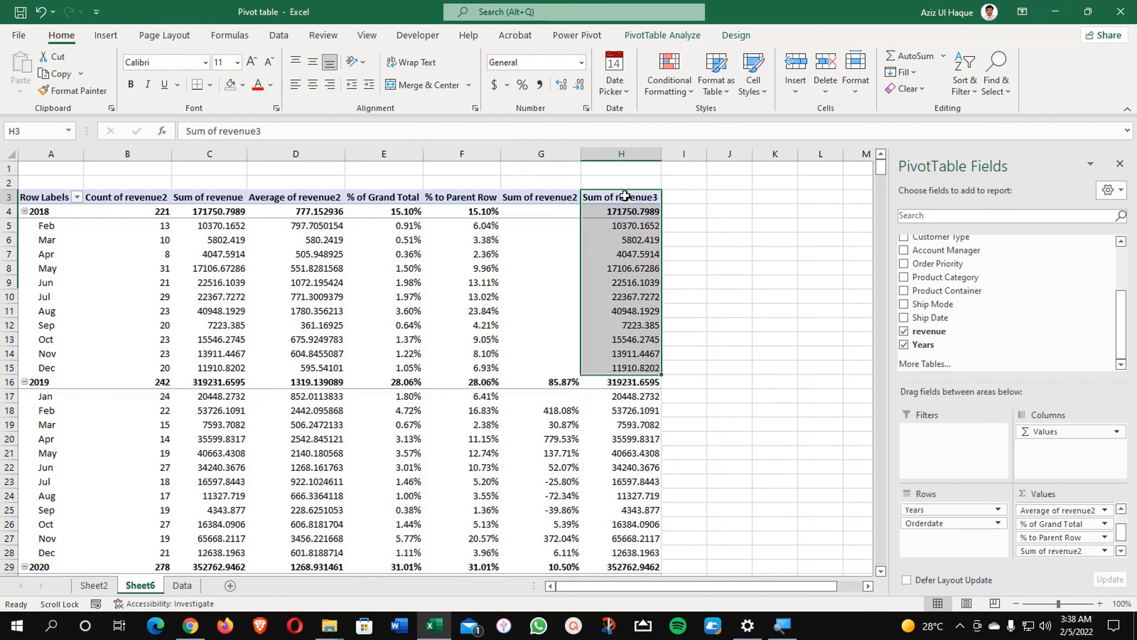
right_click(624, 197)
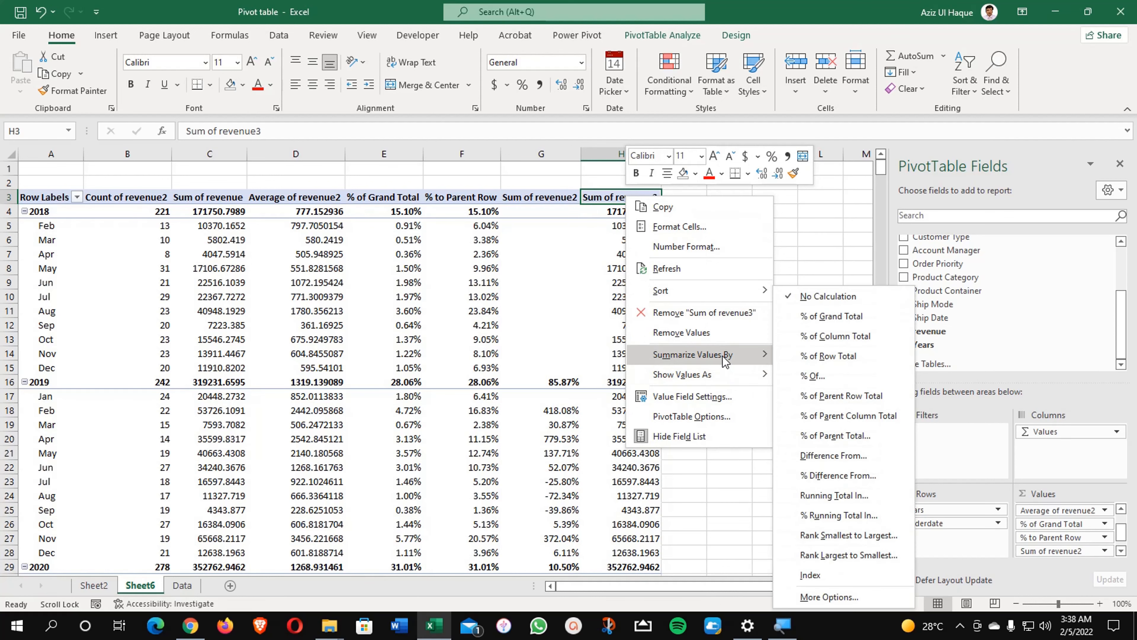
click(722, 400)
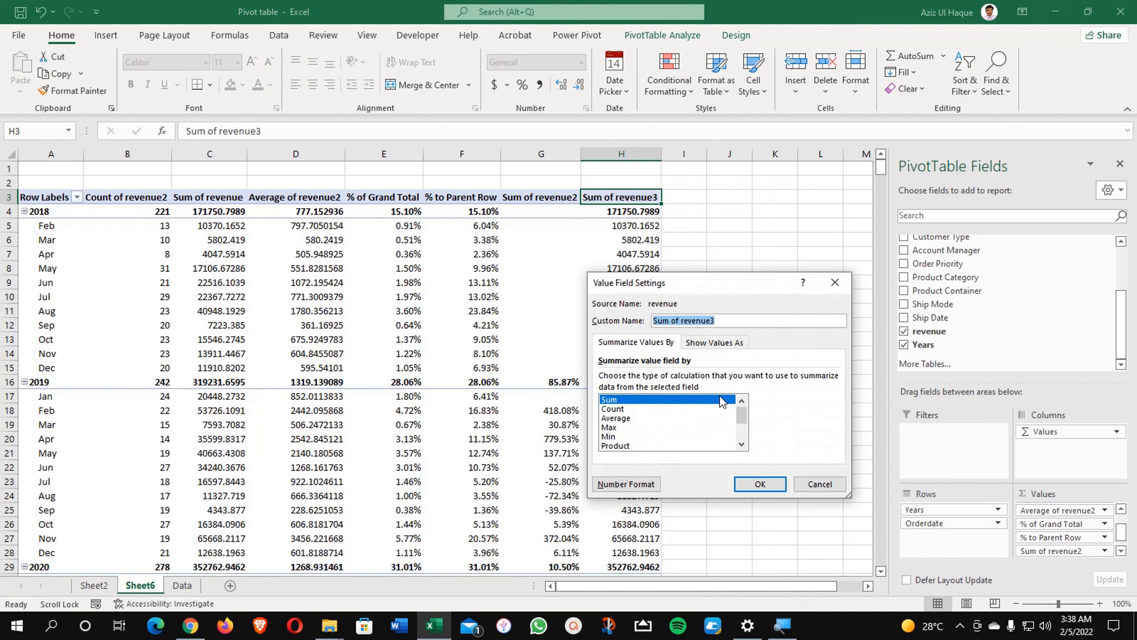
Step: Show the seventh revenue value as Running Total In with base field Years and name it "Running Total"
click(734, 343)
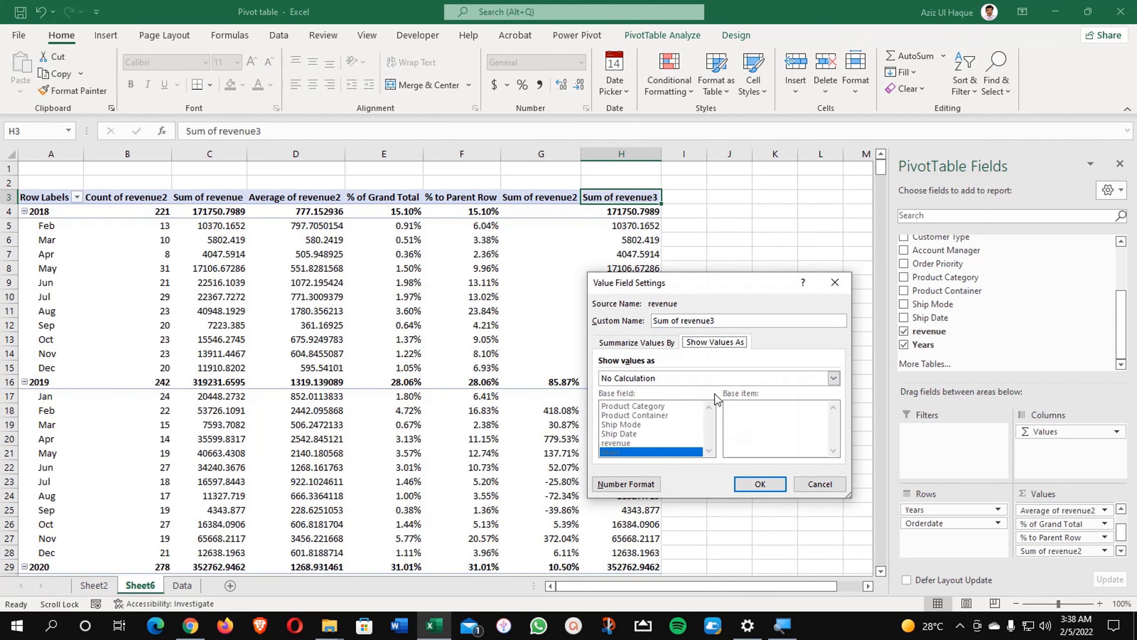
click(704, 379)
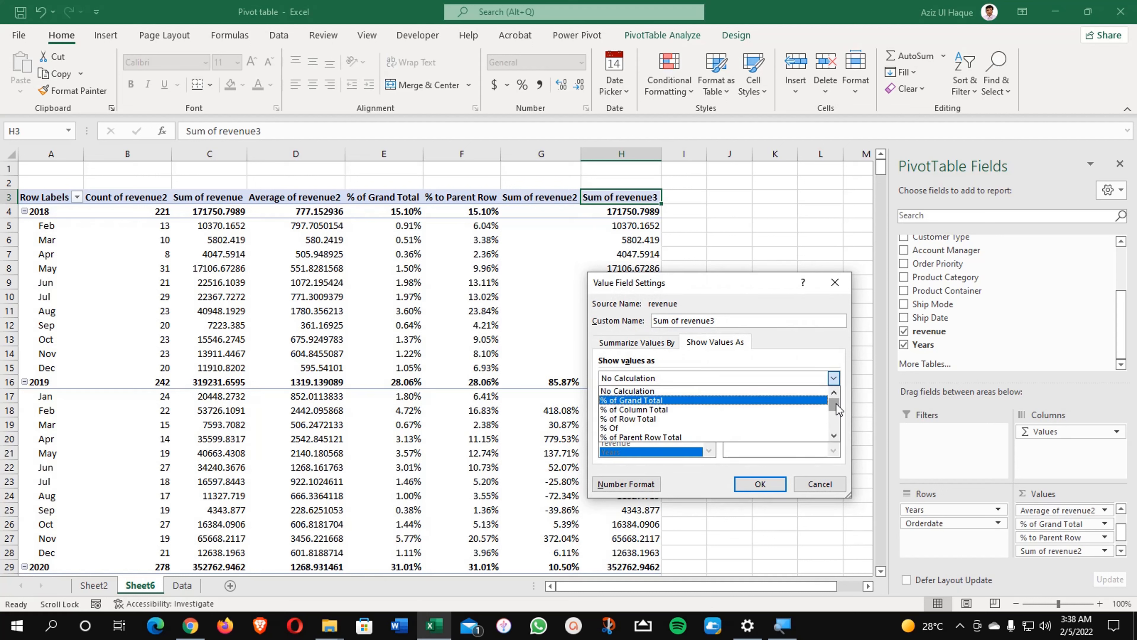
drag(837, 409, 835, 421)
click(834, 435)
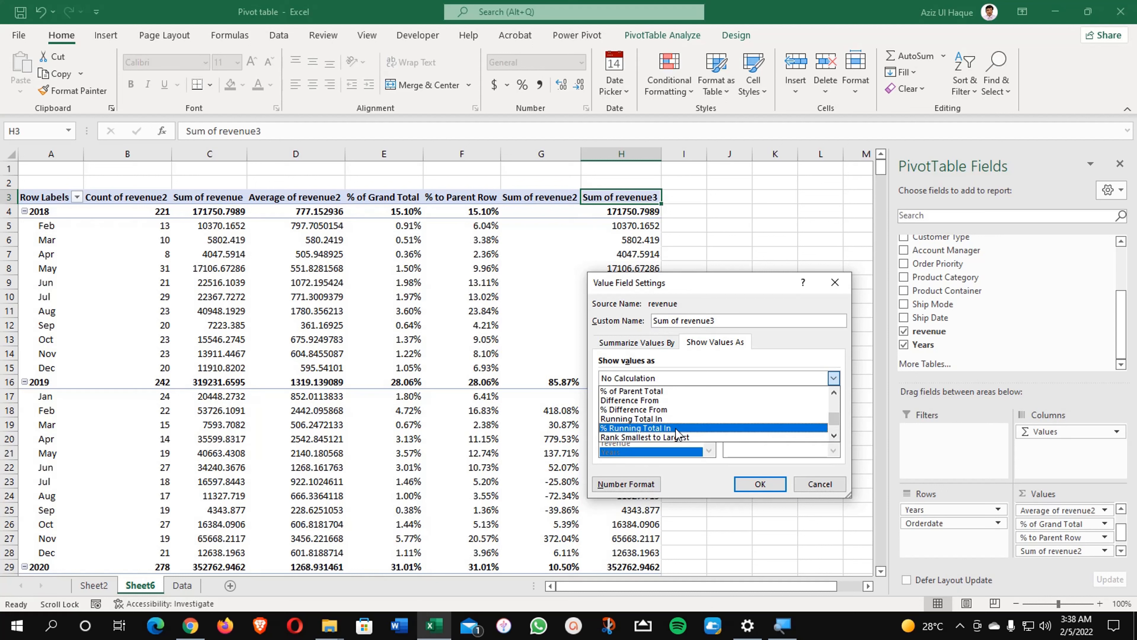
click(665, 420)
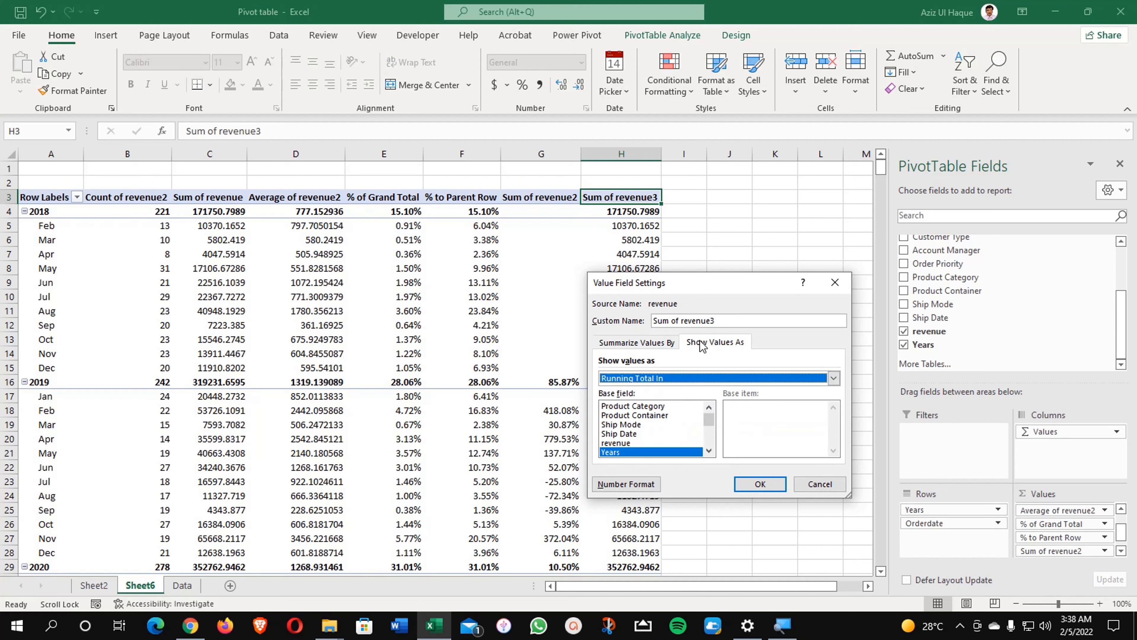
drag(723, 320, 618, 325)
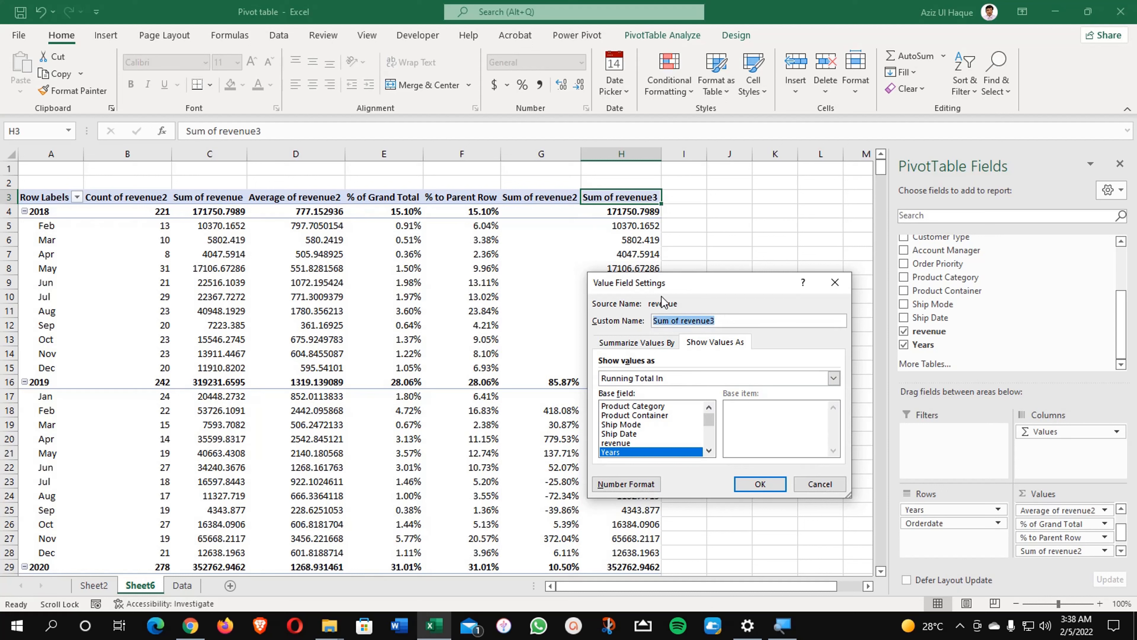
text(Running Total)
click(764, 484)
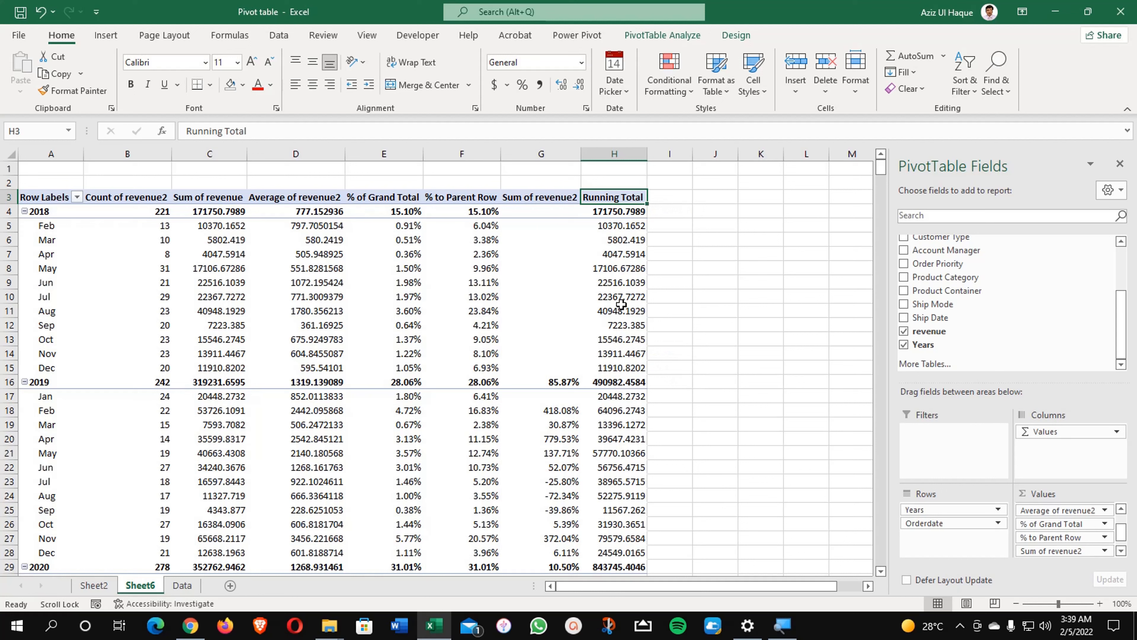
Step: Change the Running Total column's calculation to % Running Total In, keeping Years as the base field
right_click(616, 200)
click(675, 399)
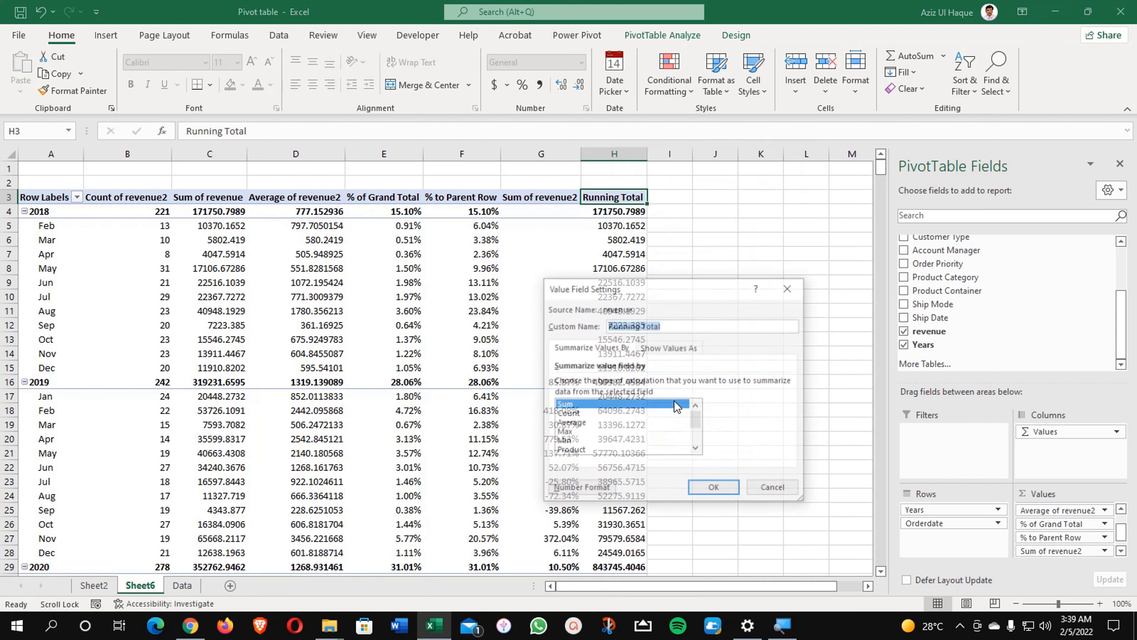
click(662, 346)
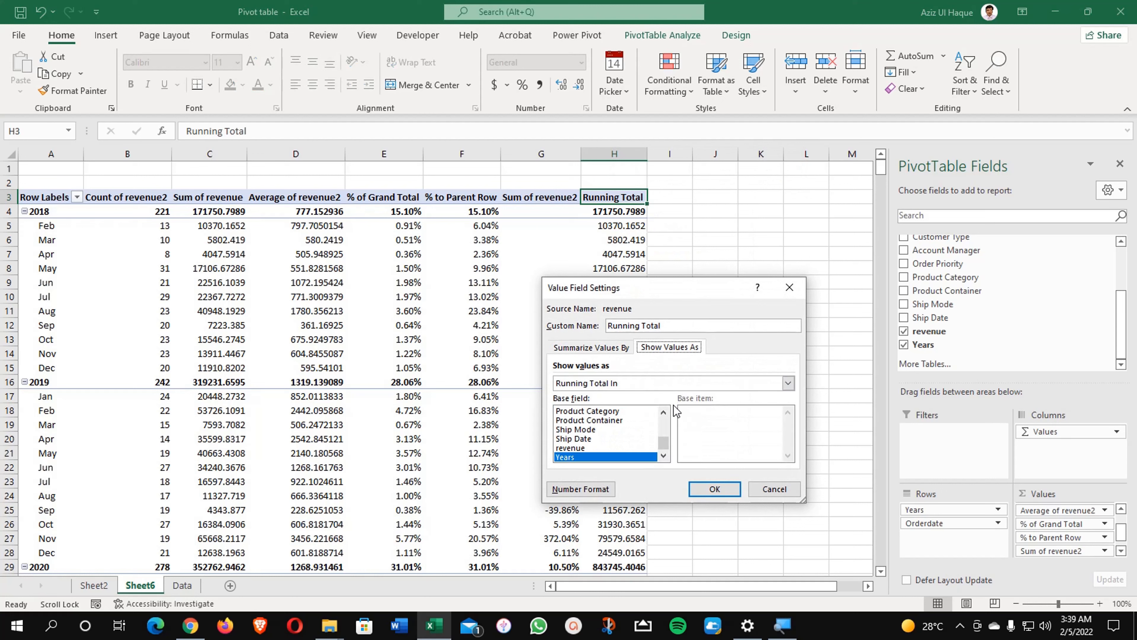
click(788, 383)
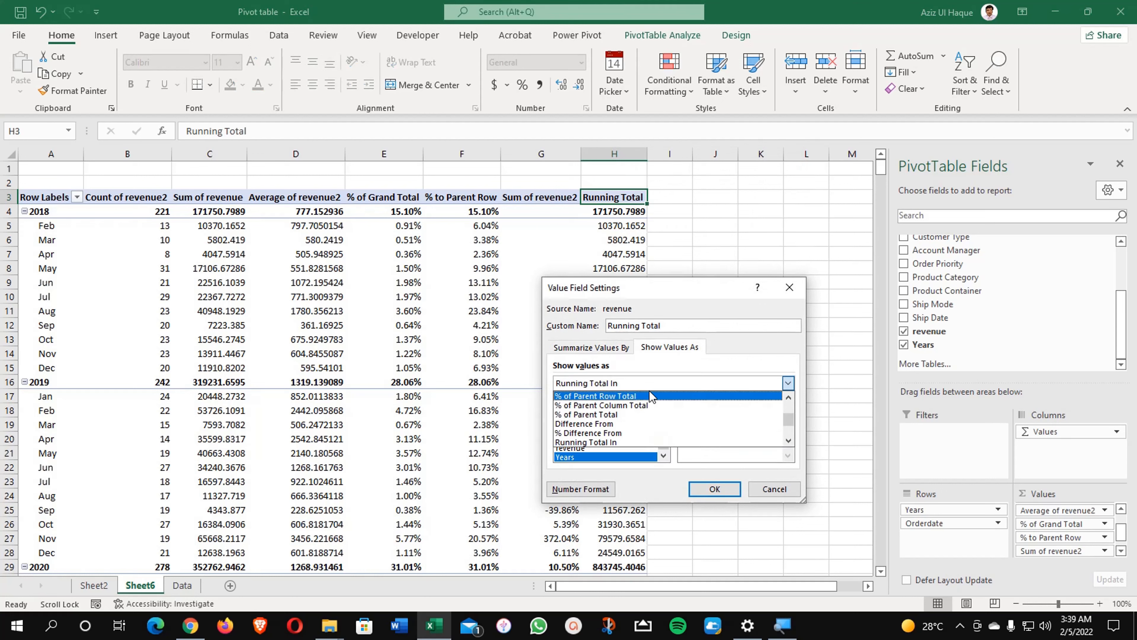
click(791, 440)
click(792, 440)
click(793, 440)
click(668, 424)
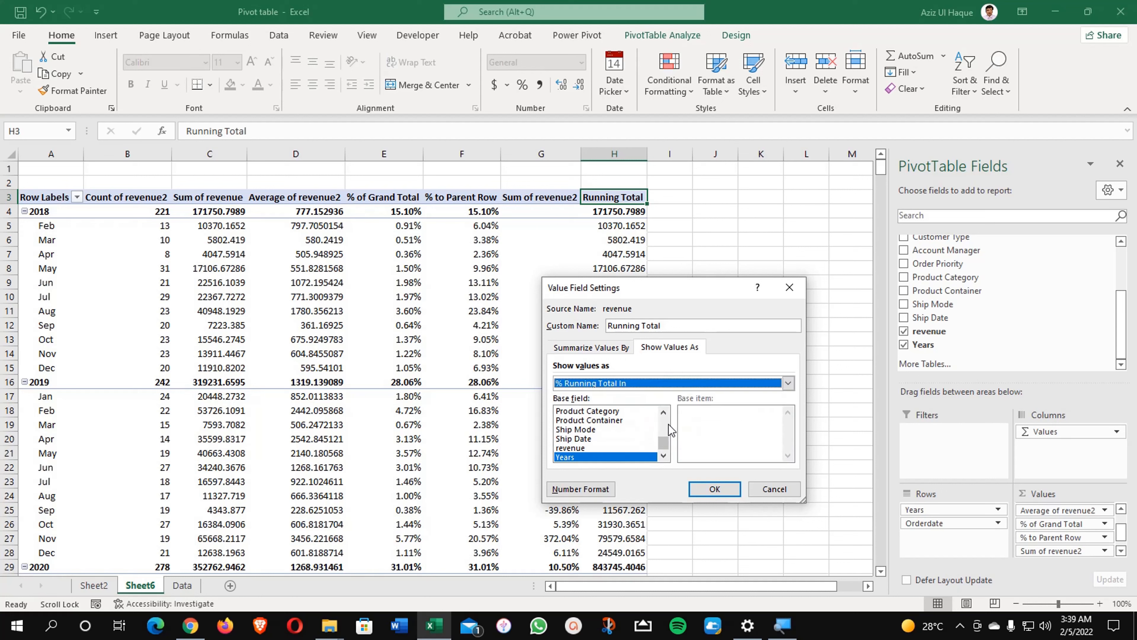
Step: Rename the running total value field "% Running Total" and apply its settings
click(715, 491)
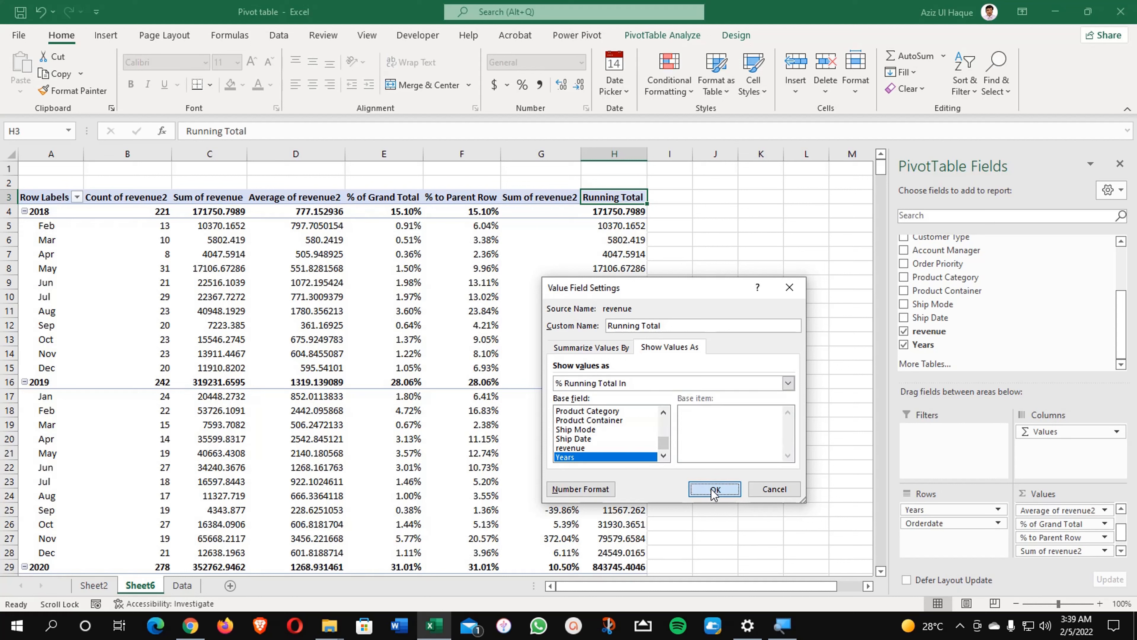
click(671, 329)
key(Home)
text(%)
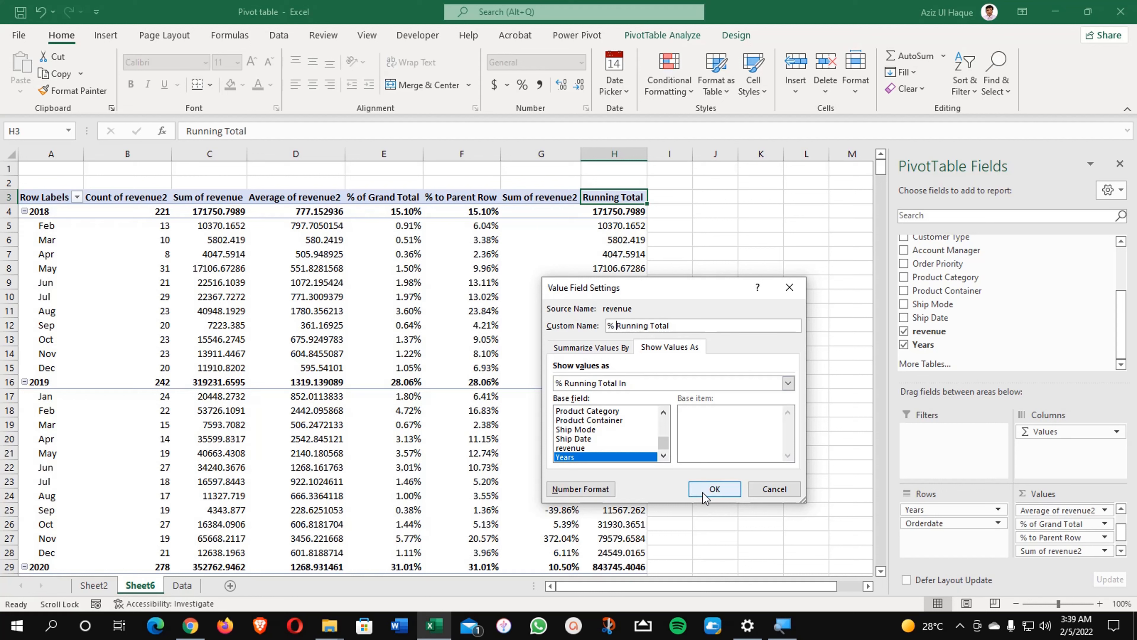
click(703, 492)
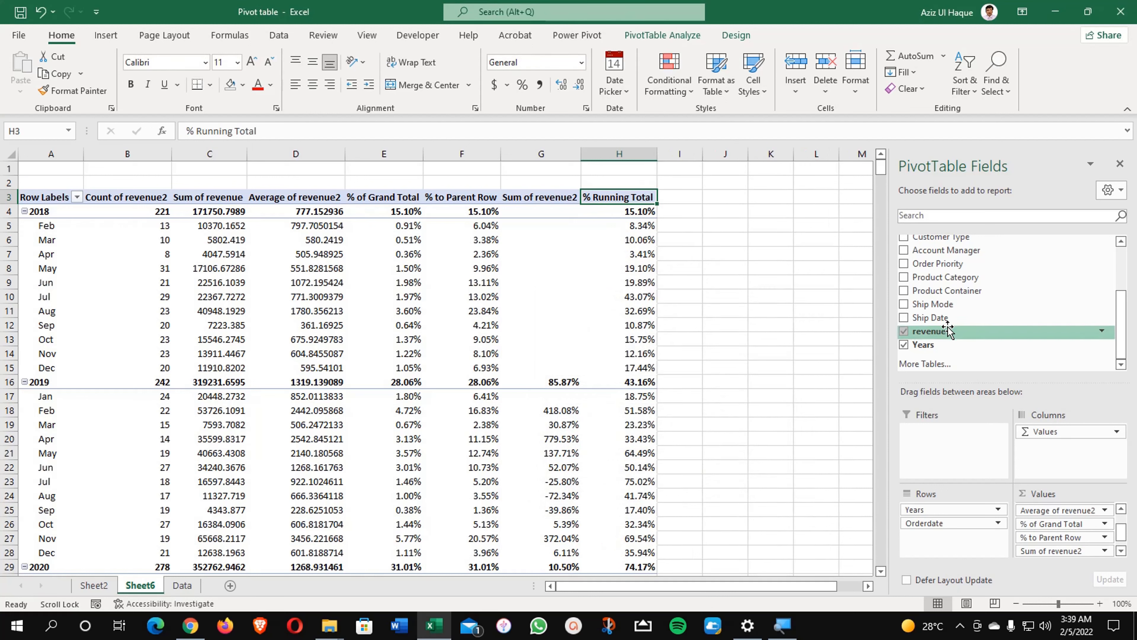
Step: Add the revenue field to the PivotTable values an eighth time and open its value field settings
drag(949, 331, 1043, 557)
click(704, 197)
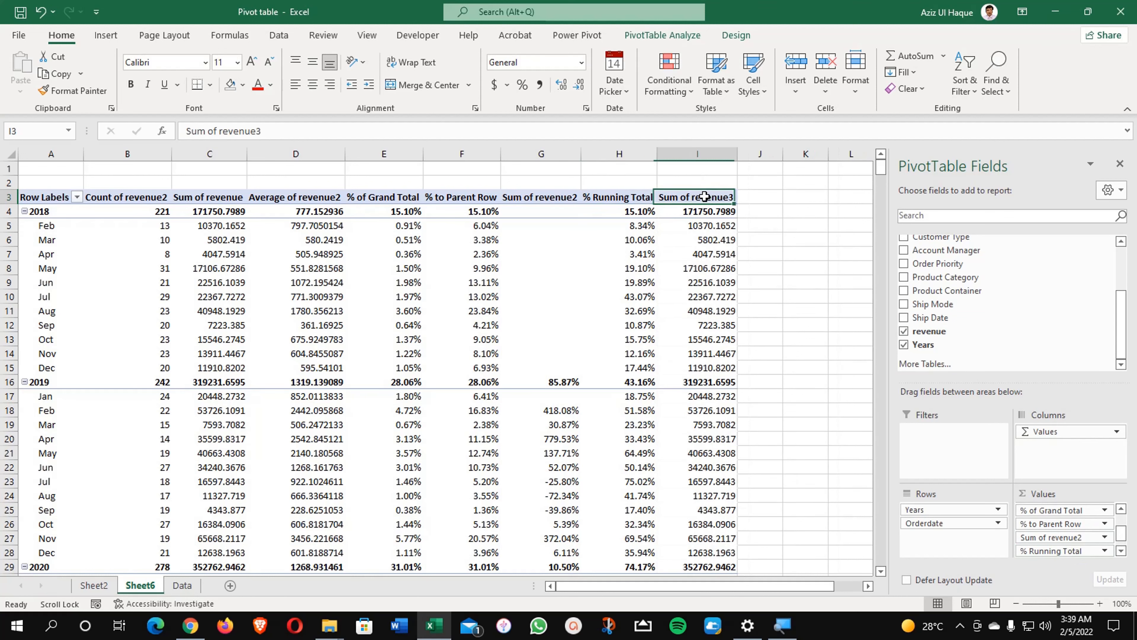
right_click(705, 198)
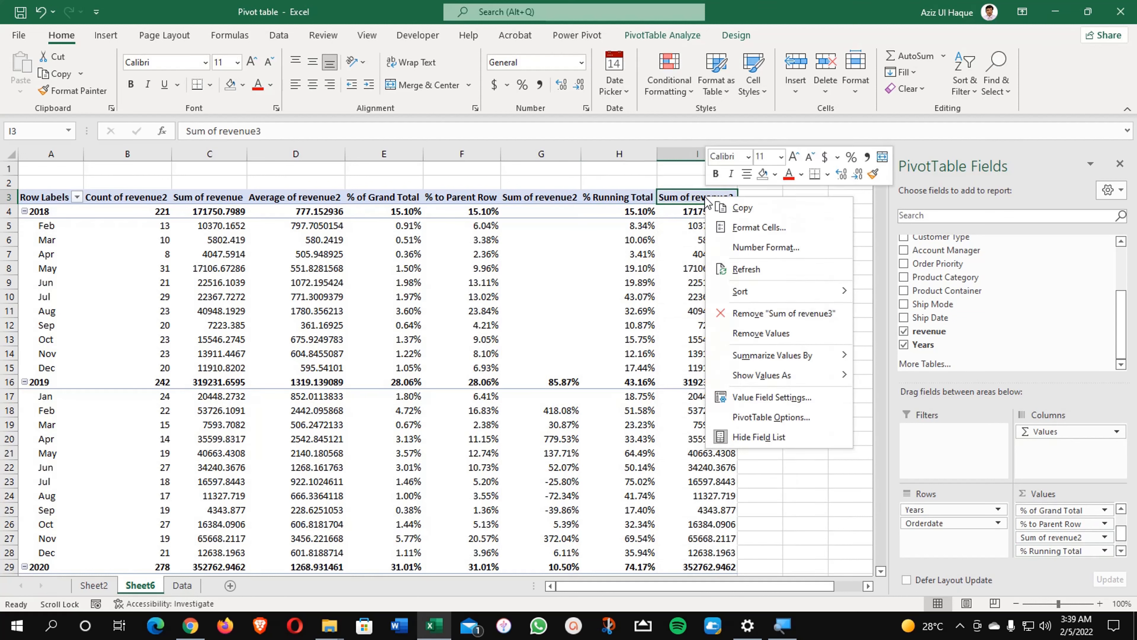
click(799, 398)
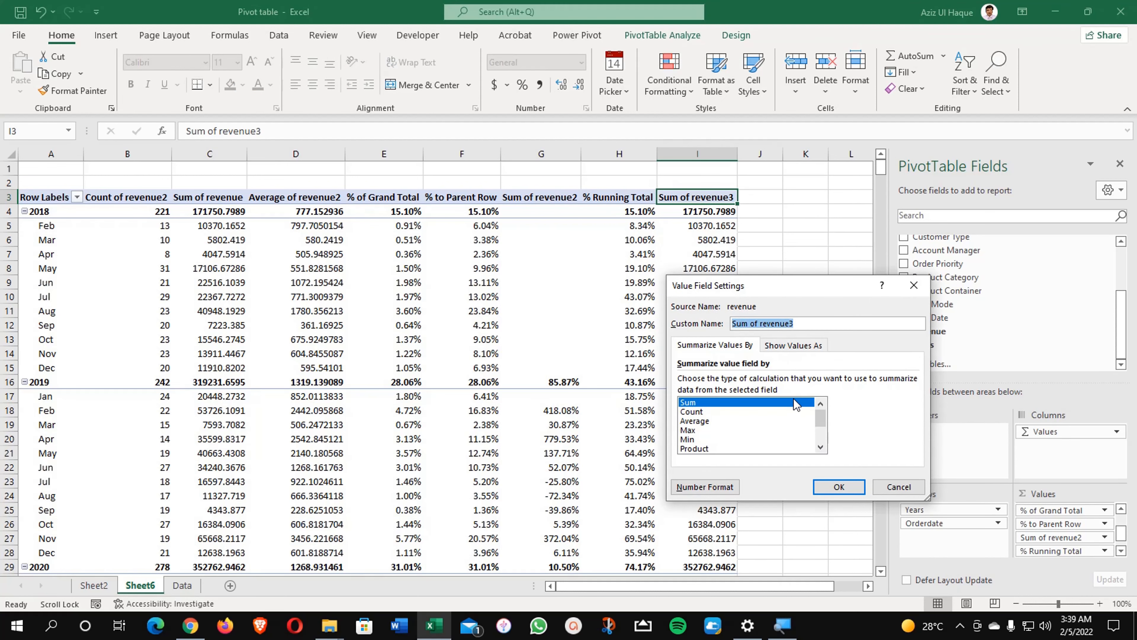
Step: Show the eighth revenue value as Rank Largest to Smallest with base field Years and name it "Ranking"
click(793, 346)
click(797, 384)
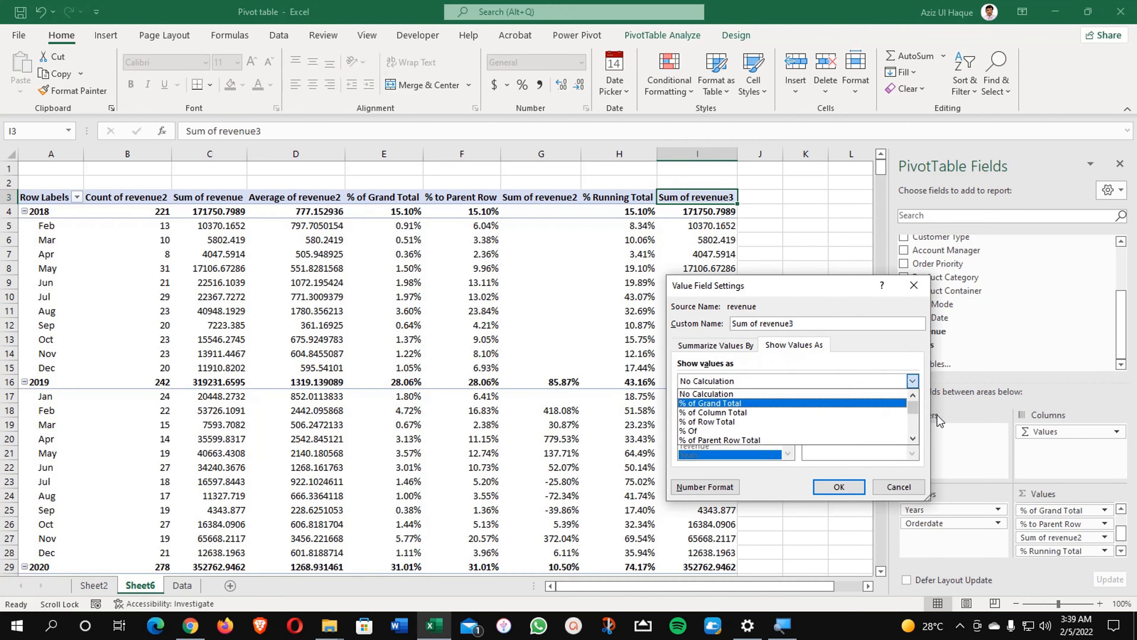
drag(915, 408, 914, 433)
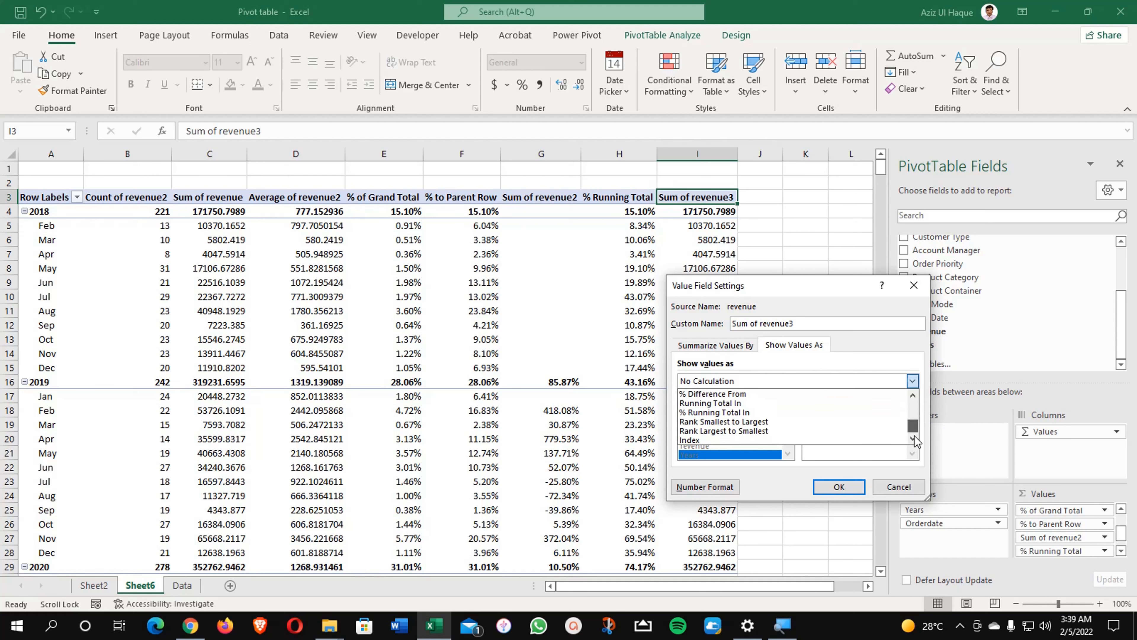
click(720, 432)
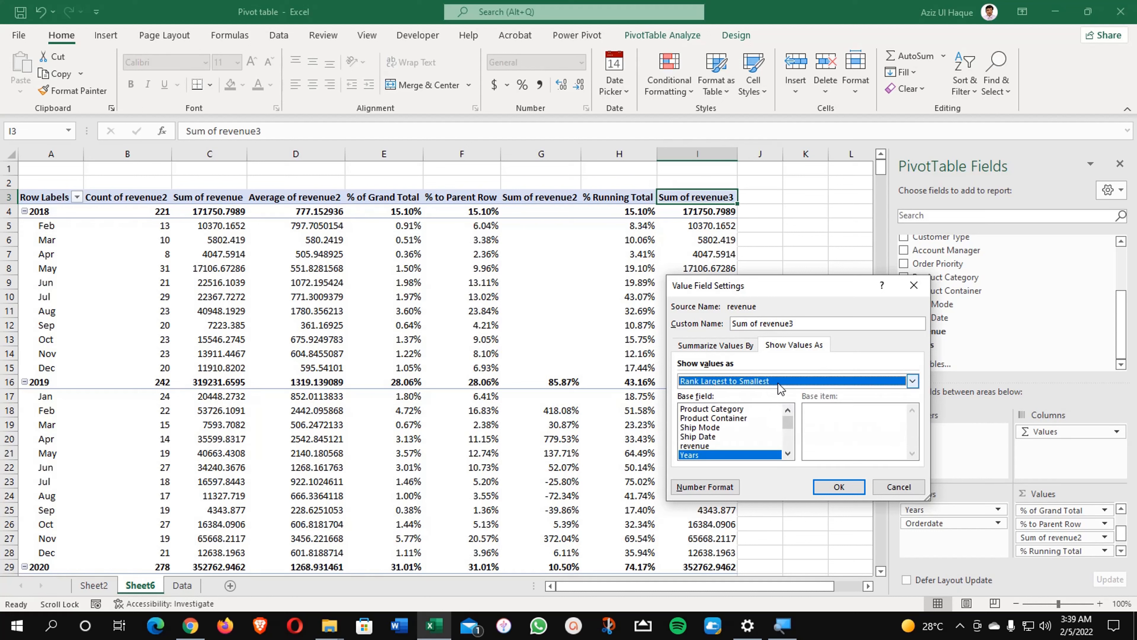
drag(804, 323, 745, 331)
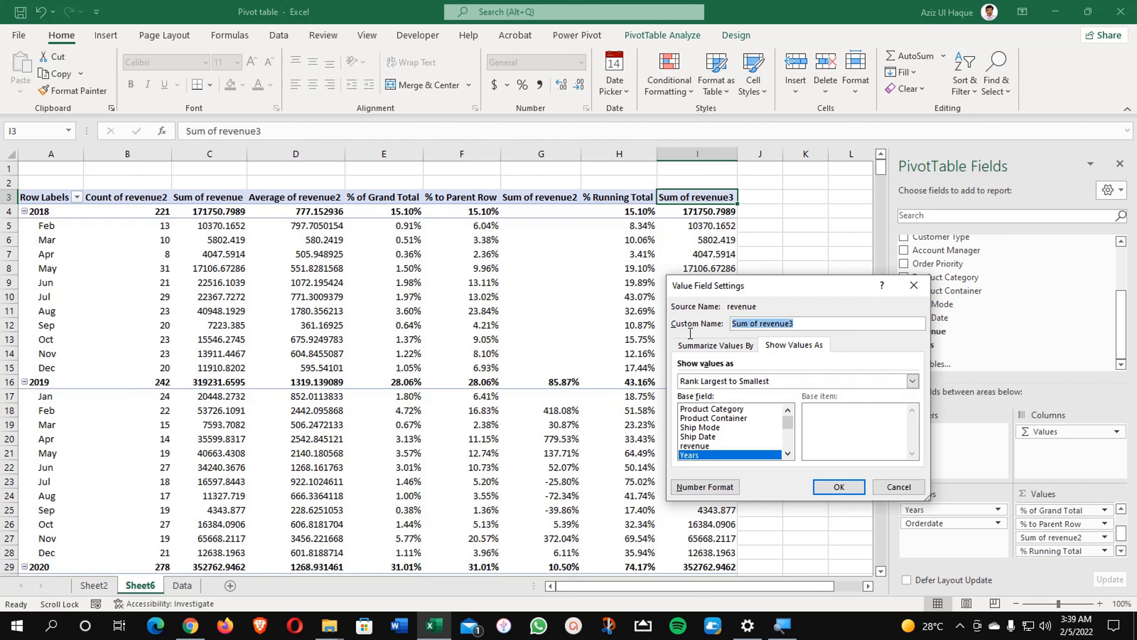
text(Rabki)
key(BackSpace)
key(BackSpace)
key(BackSpace)
text(nking)
click(840, 487)
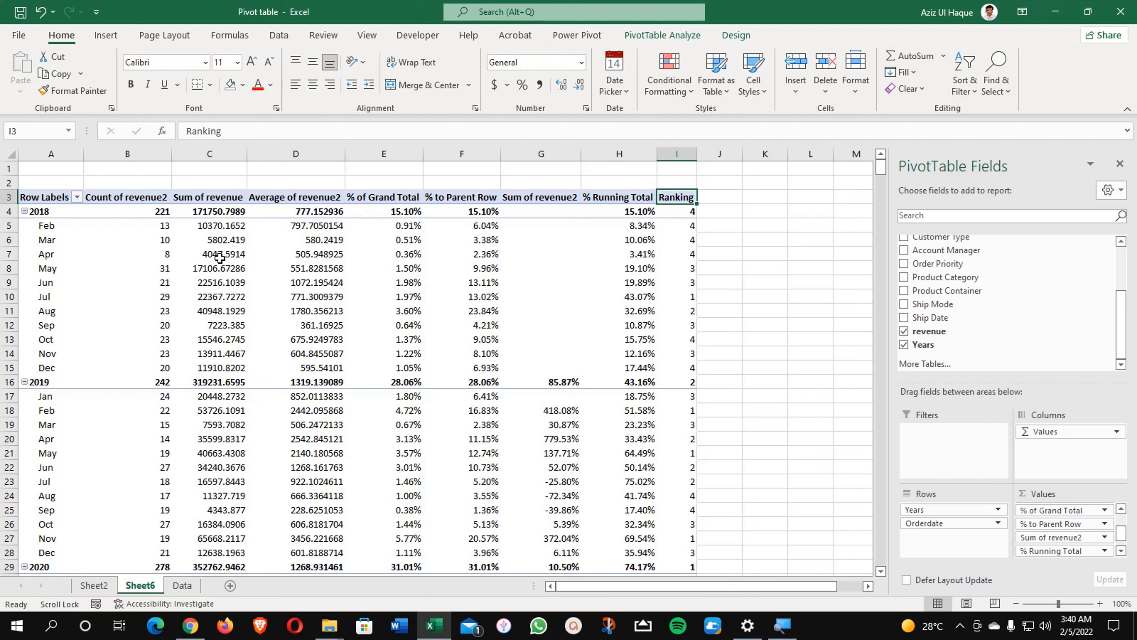
Step: Review the Ranking column's available calculations in its value field settings, keeping Rank Largest to Smallest by Years
right_click(682, 198)
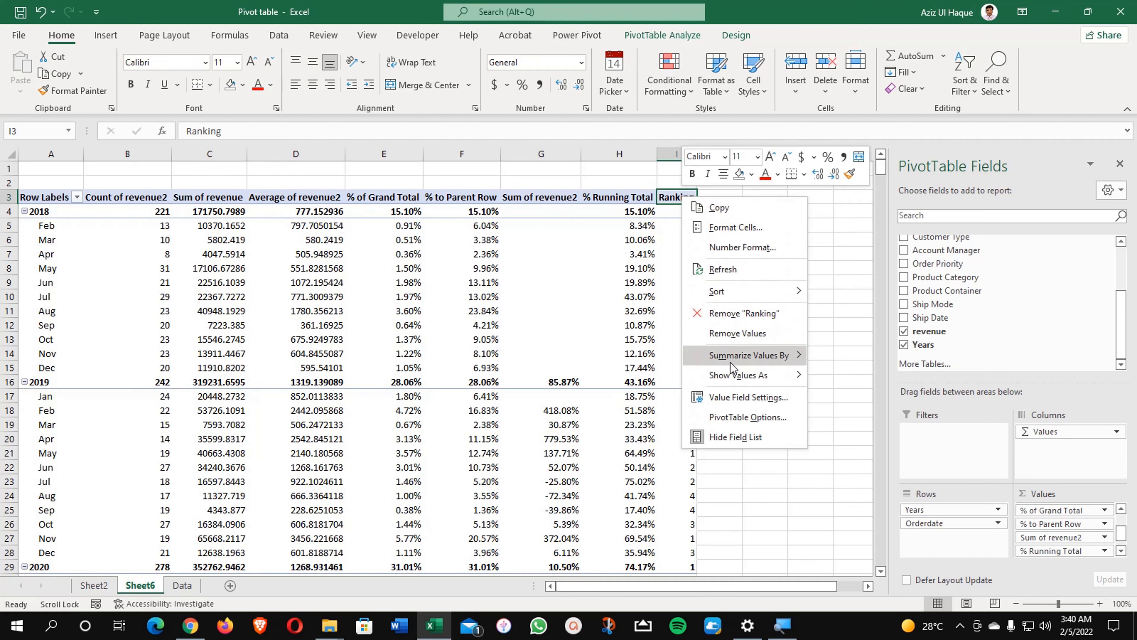
click(744, 397)
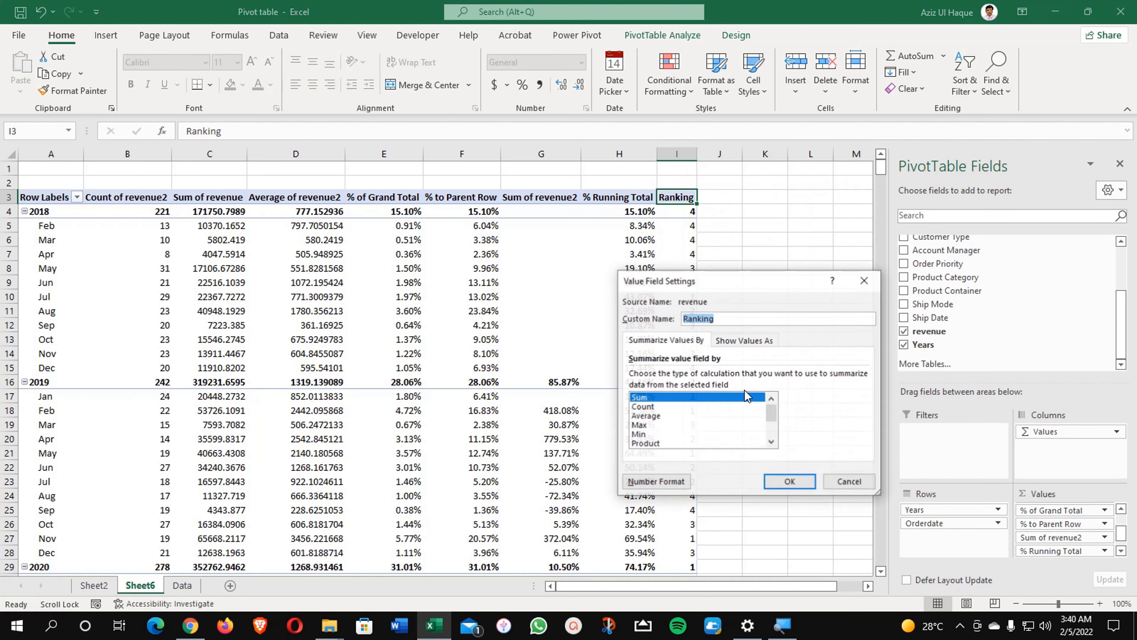
click(757, 342)
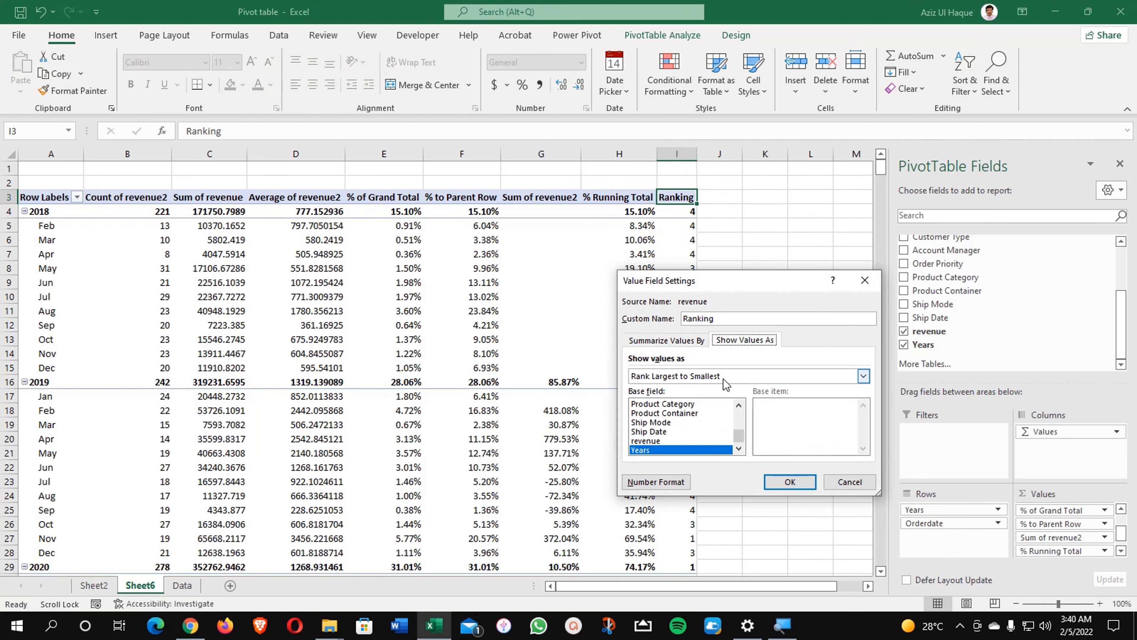
click(862, 375)
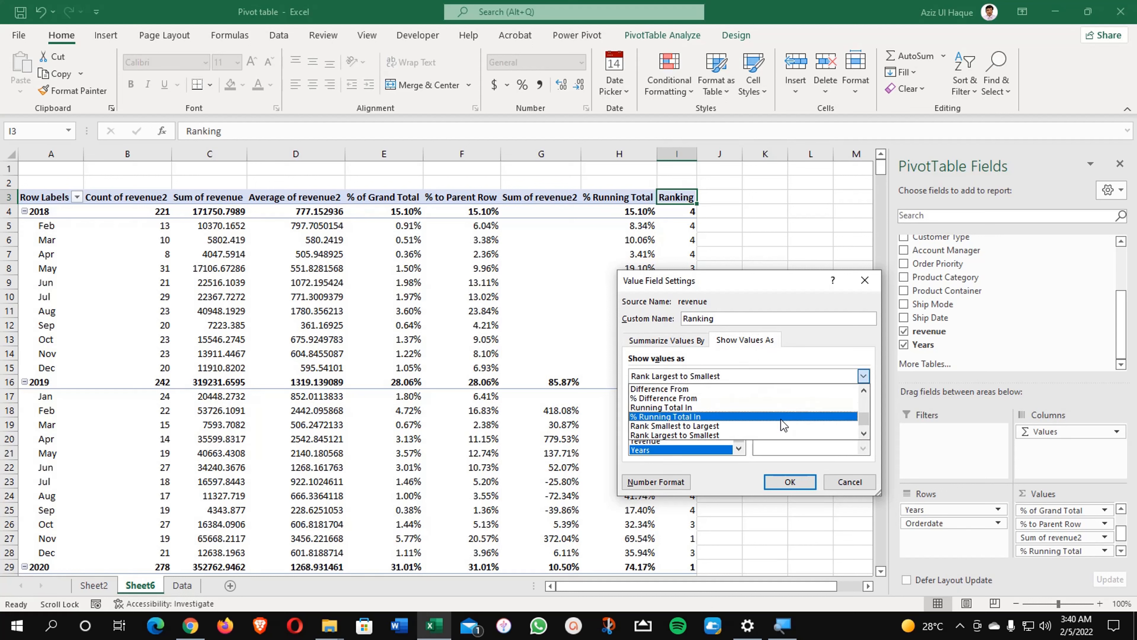
click(864, 433)
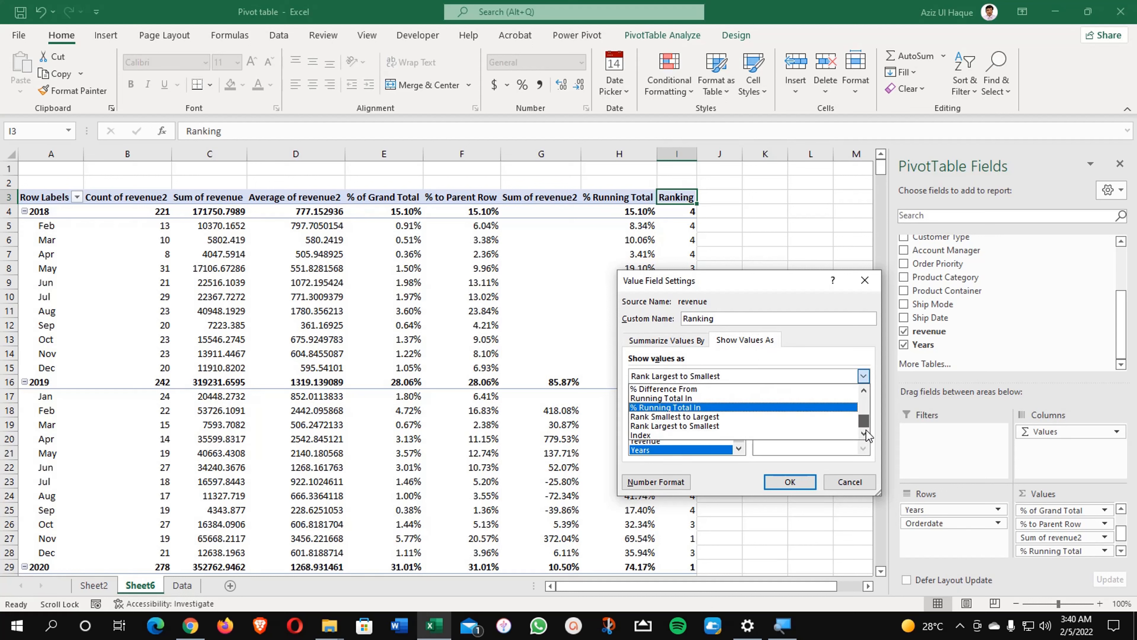
click(757, 427)
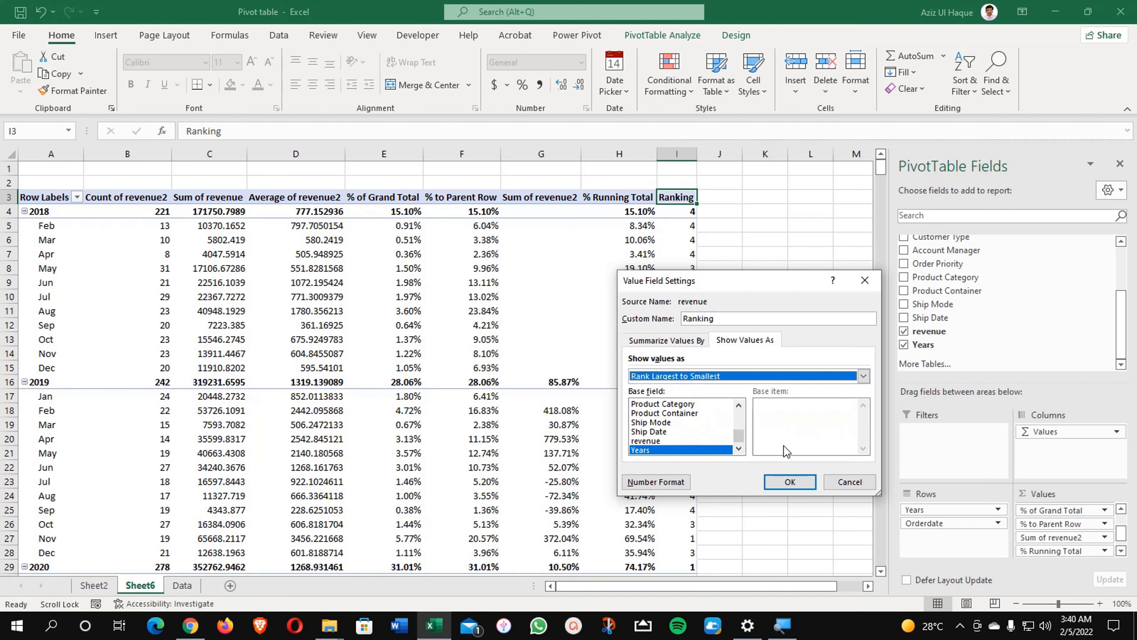
click(790, 483)
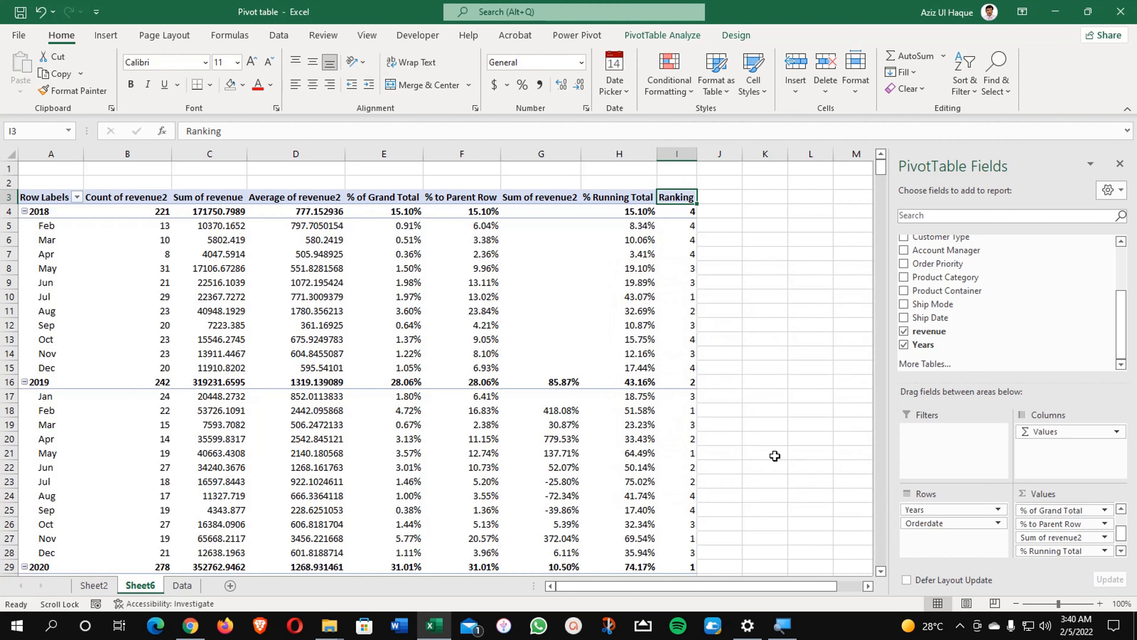
Step: Examine the base fields and the full list of Show Values As calculations for the Ranking column without changing its settings
right_click(677, 197)
click(745, 397)
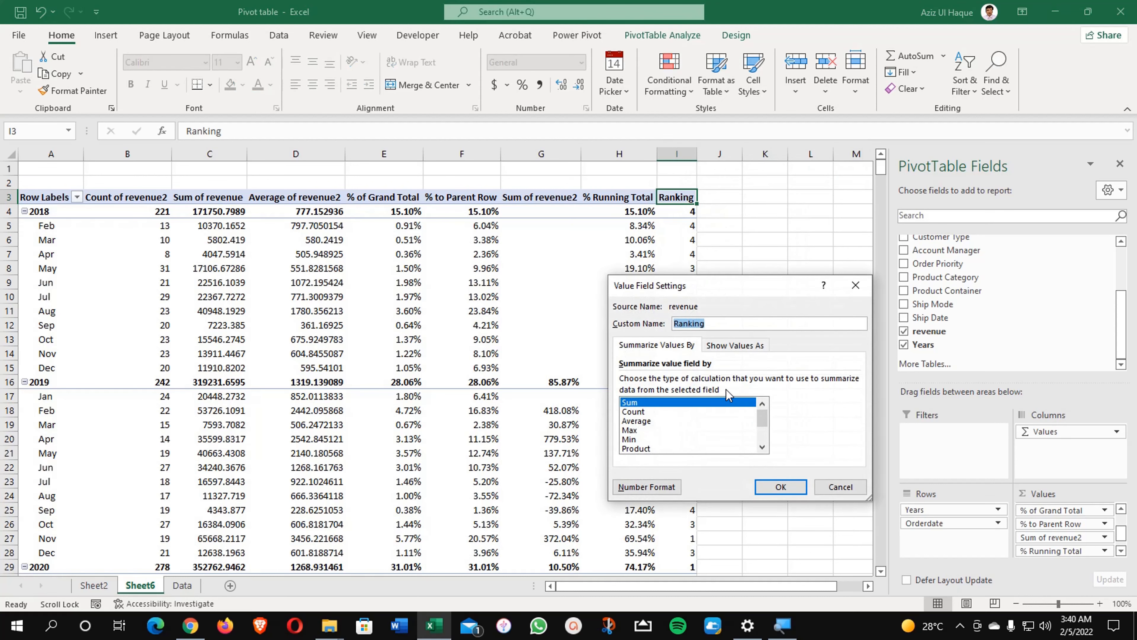
click(739, 345)
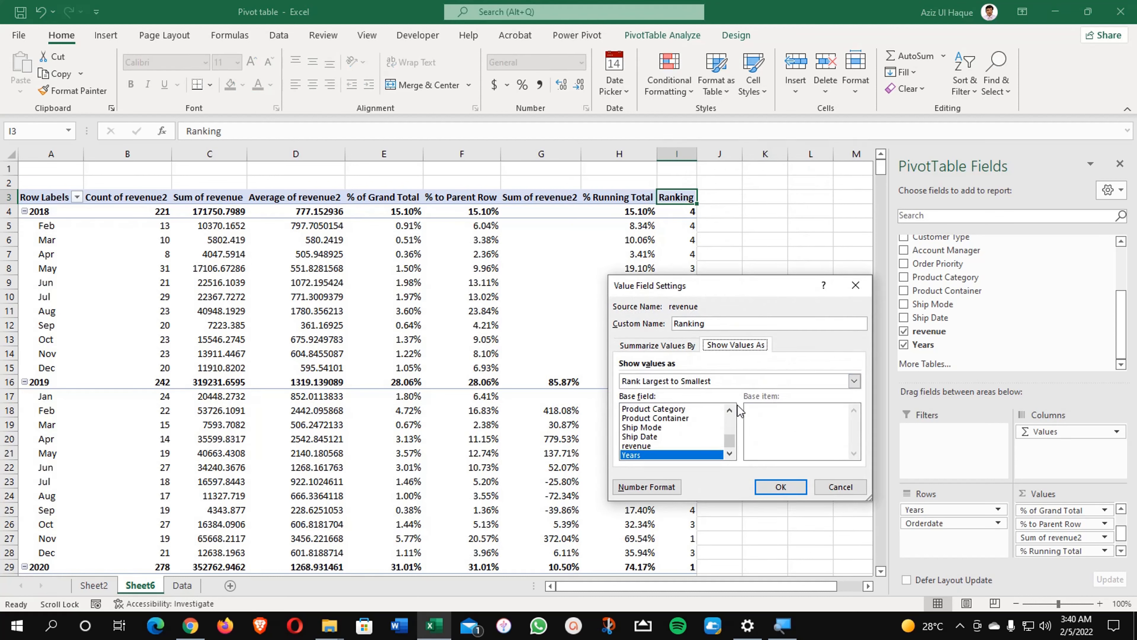
scroll(733, 447, up, 2)
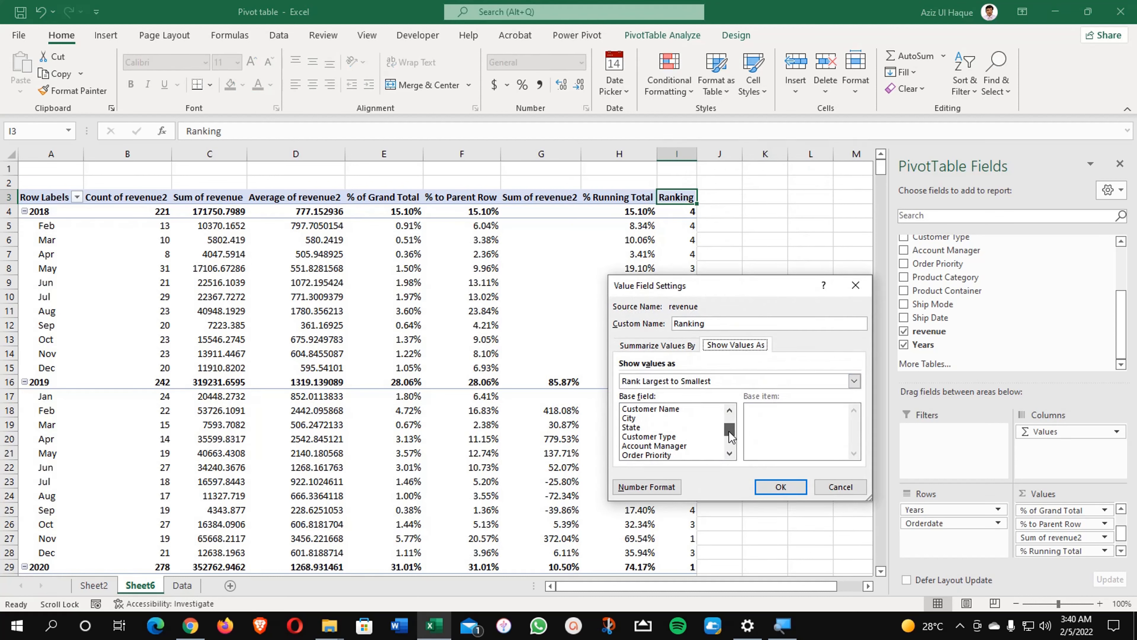
click(725, 383)
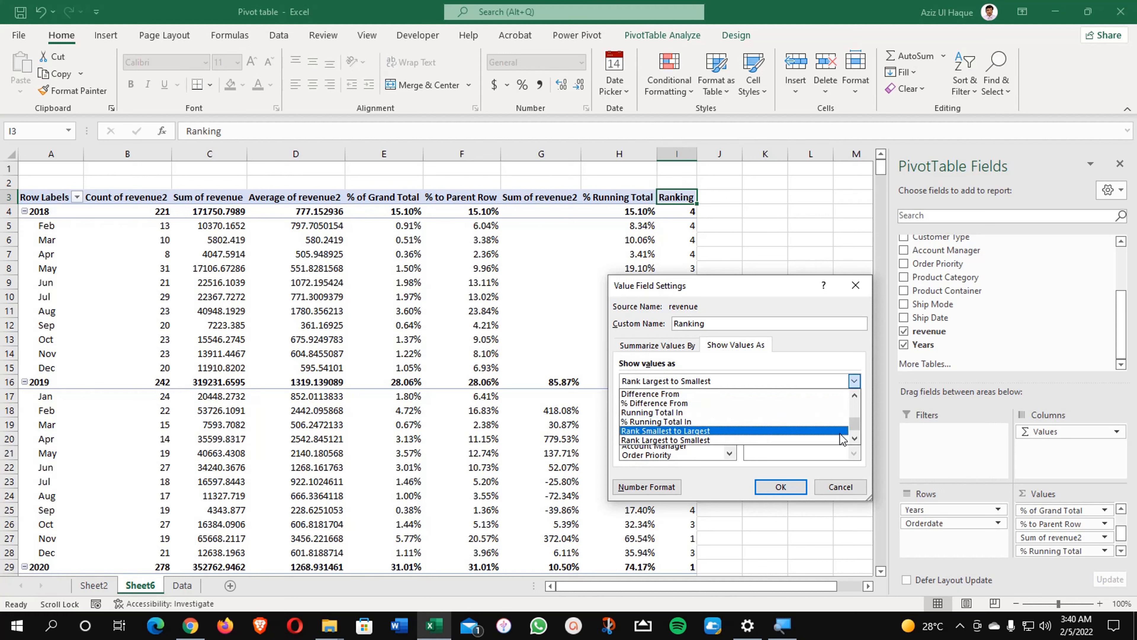
click(856, 436)
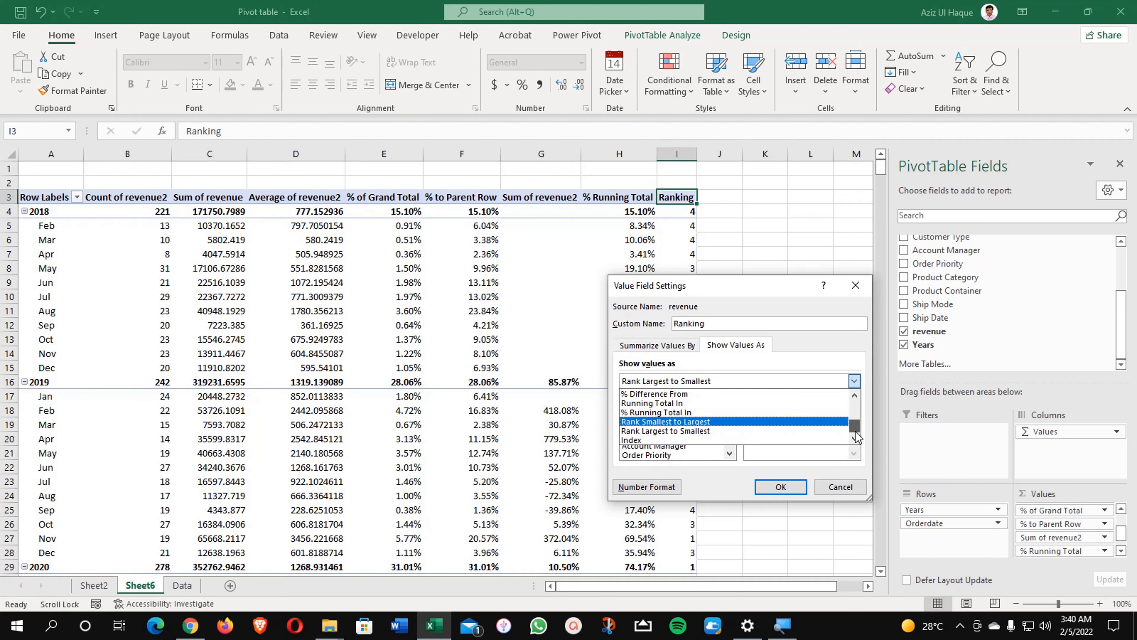
drag(856, 430, 854, 426)
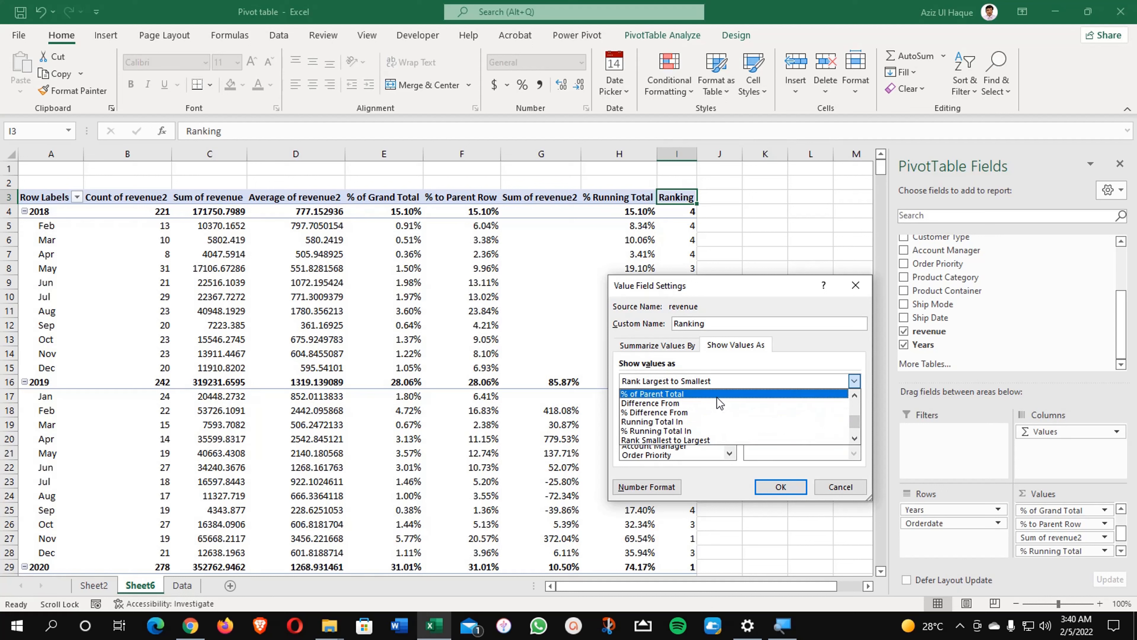
scroll(718, 401, up, 1)
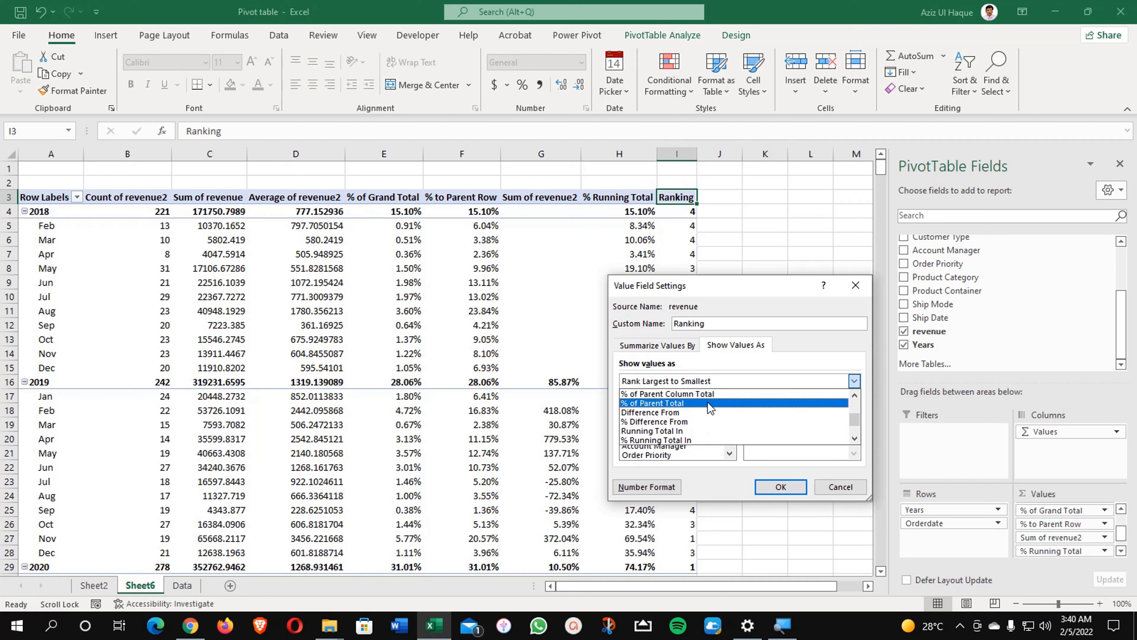
double_click(856, 382)
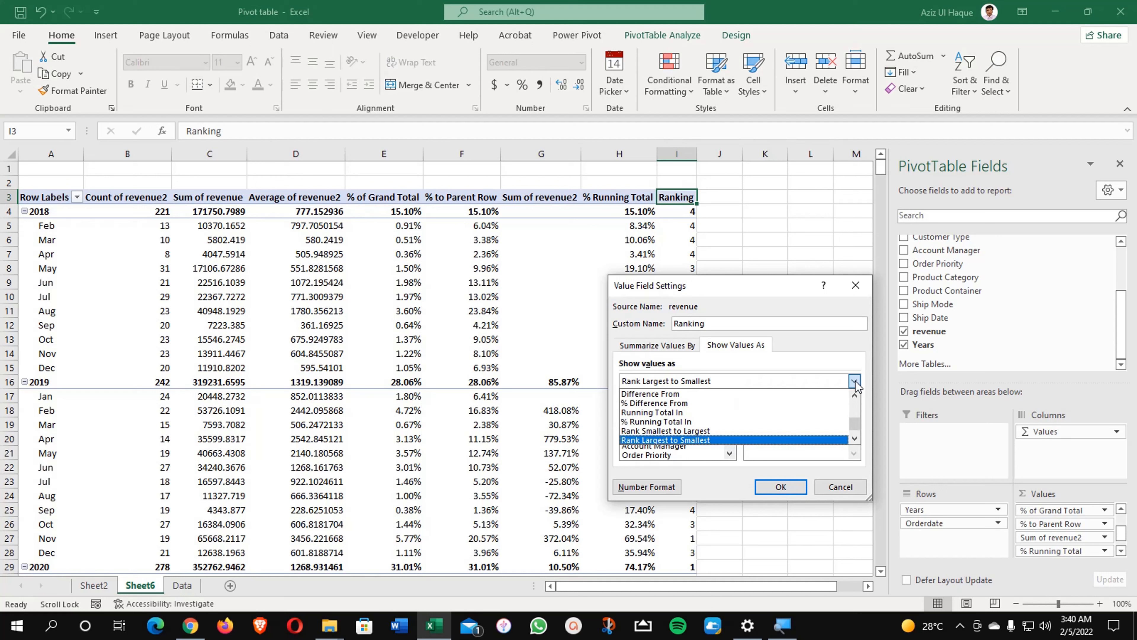
click(855, 381)
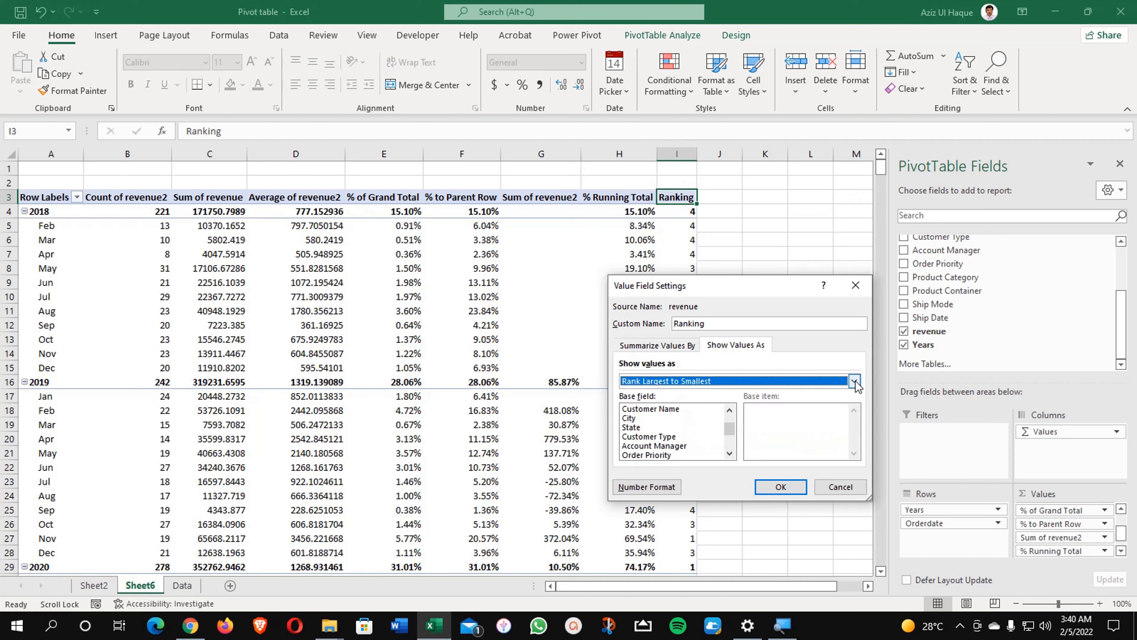
click(855, 381)
drag(854, 423, 855, 411)
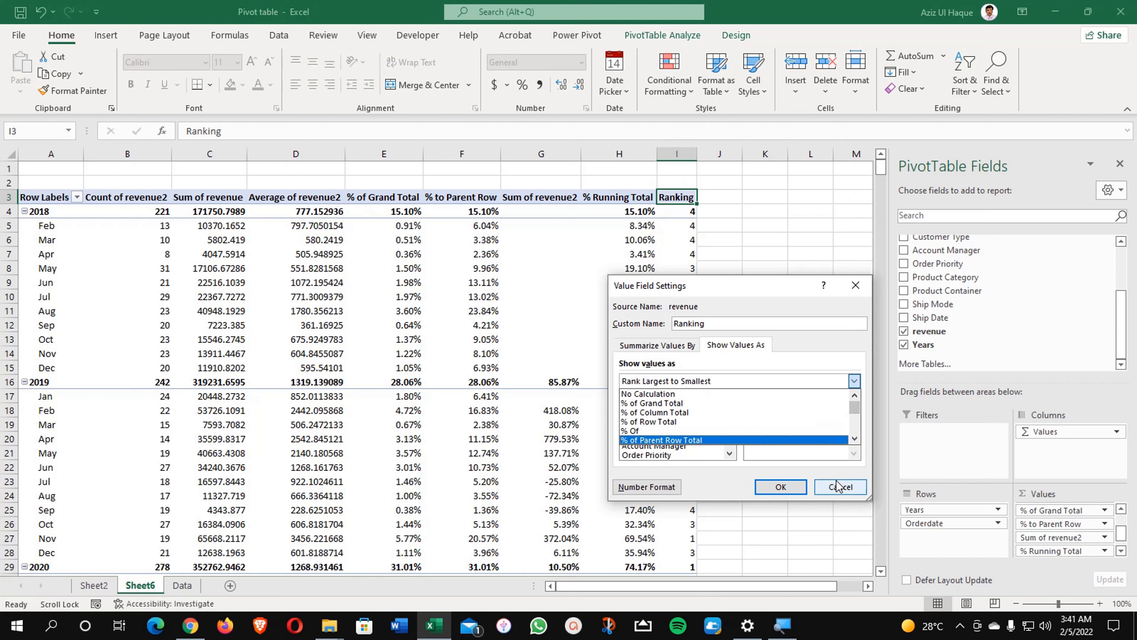
click(845, 489)
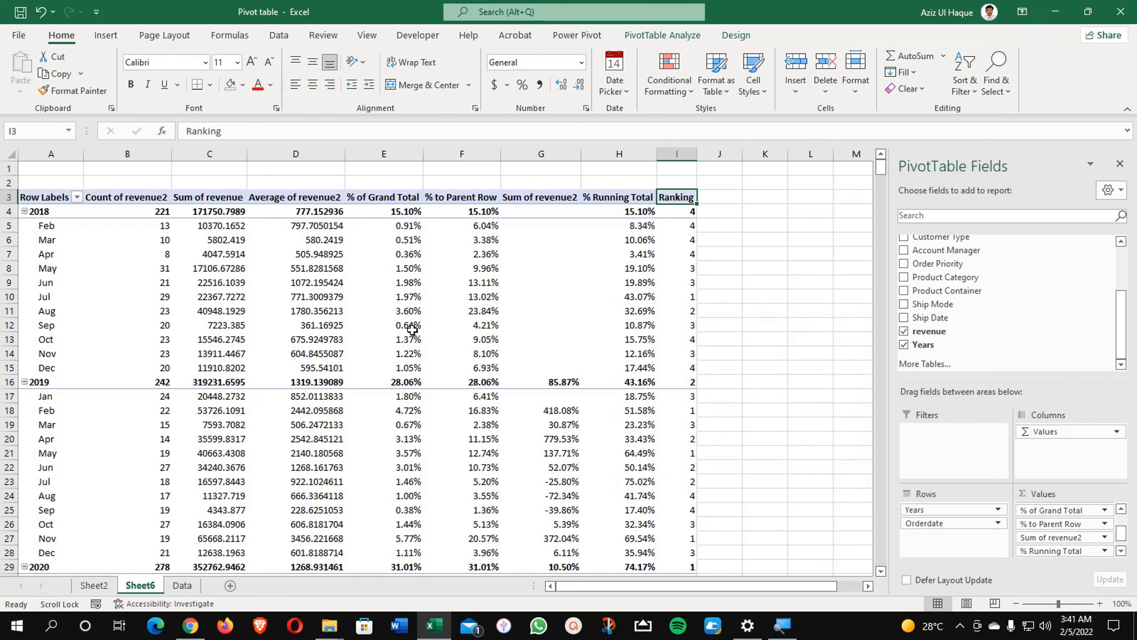